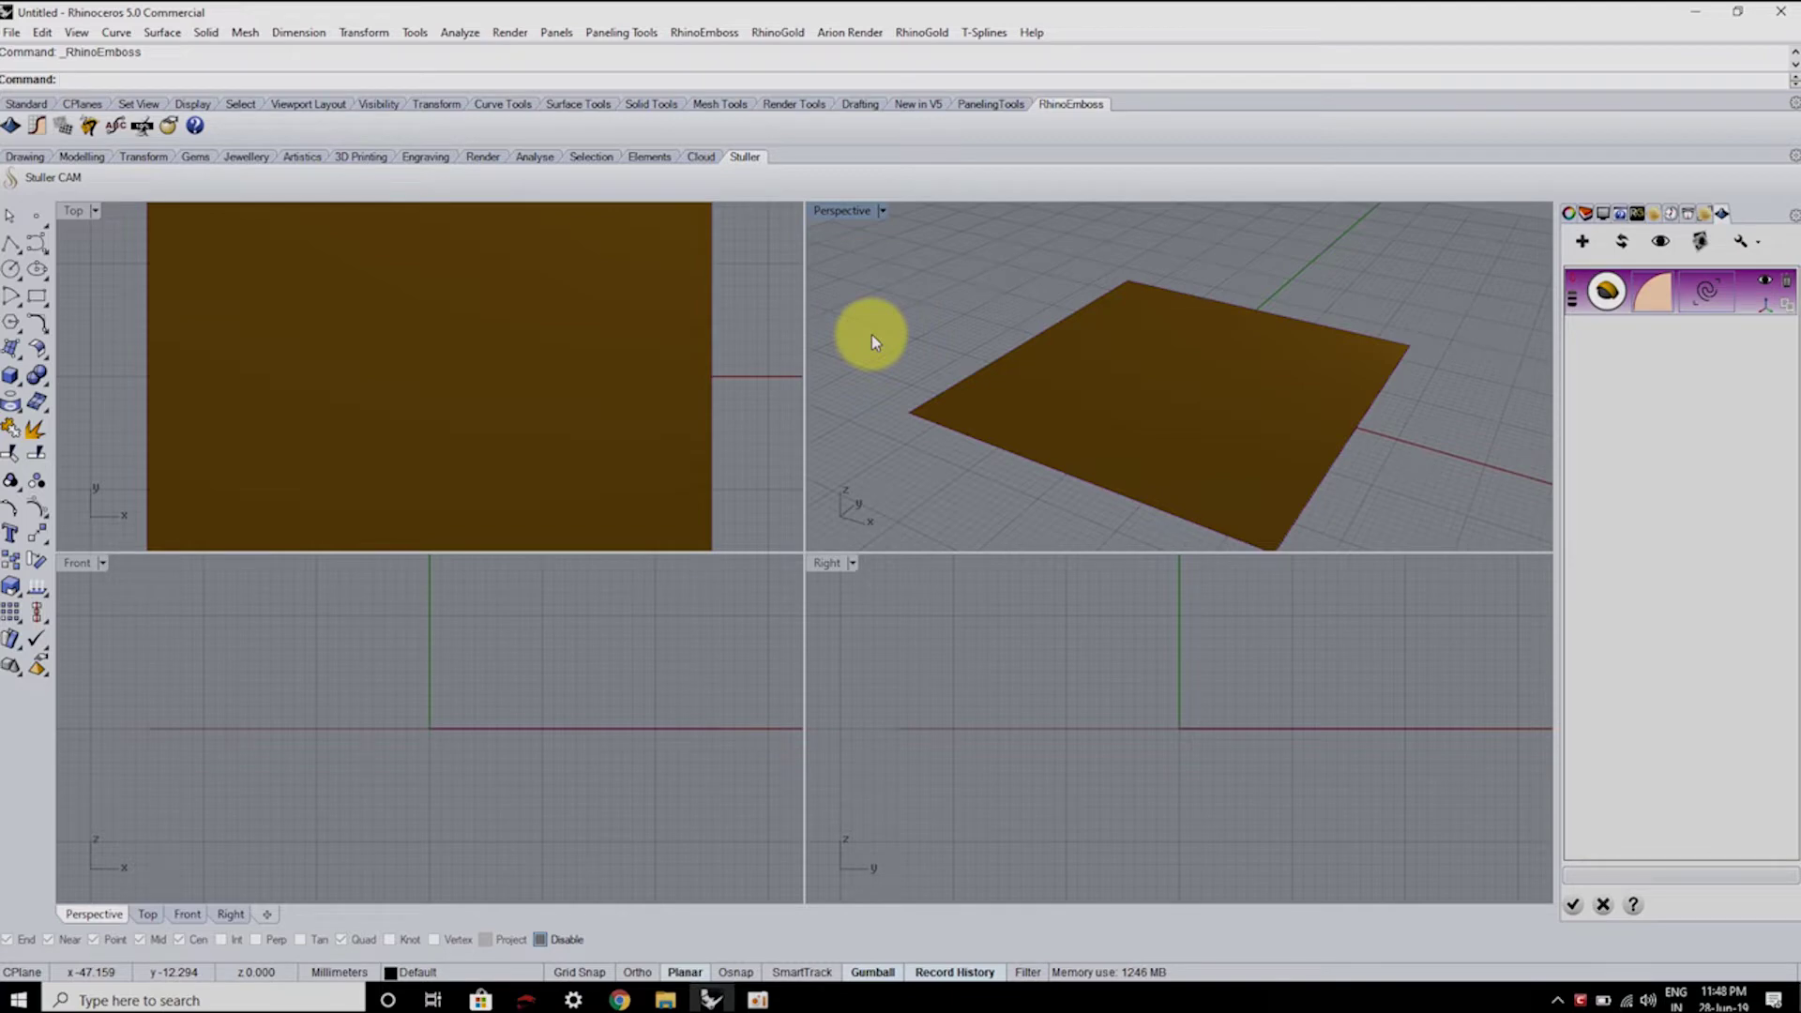
- Zoom the Perspective viewport on the brown plate and maximize it to fill the window
scroll(1048, 374, "down", 2)
scroll(1049, 373, "up", 1)
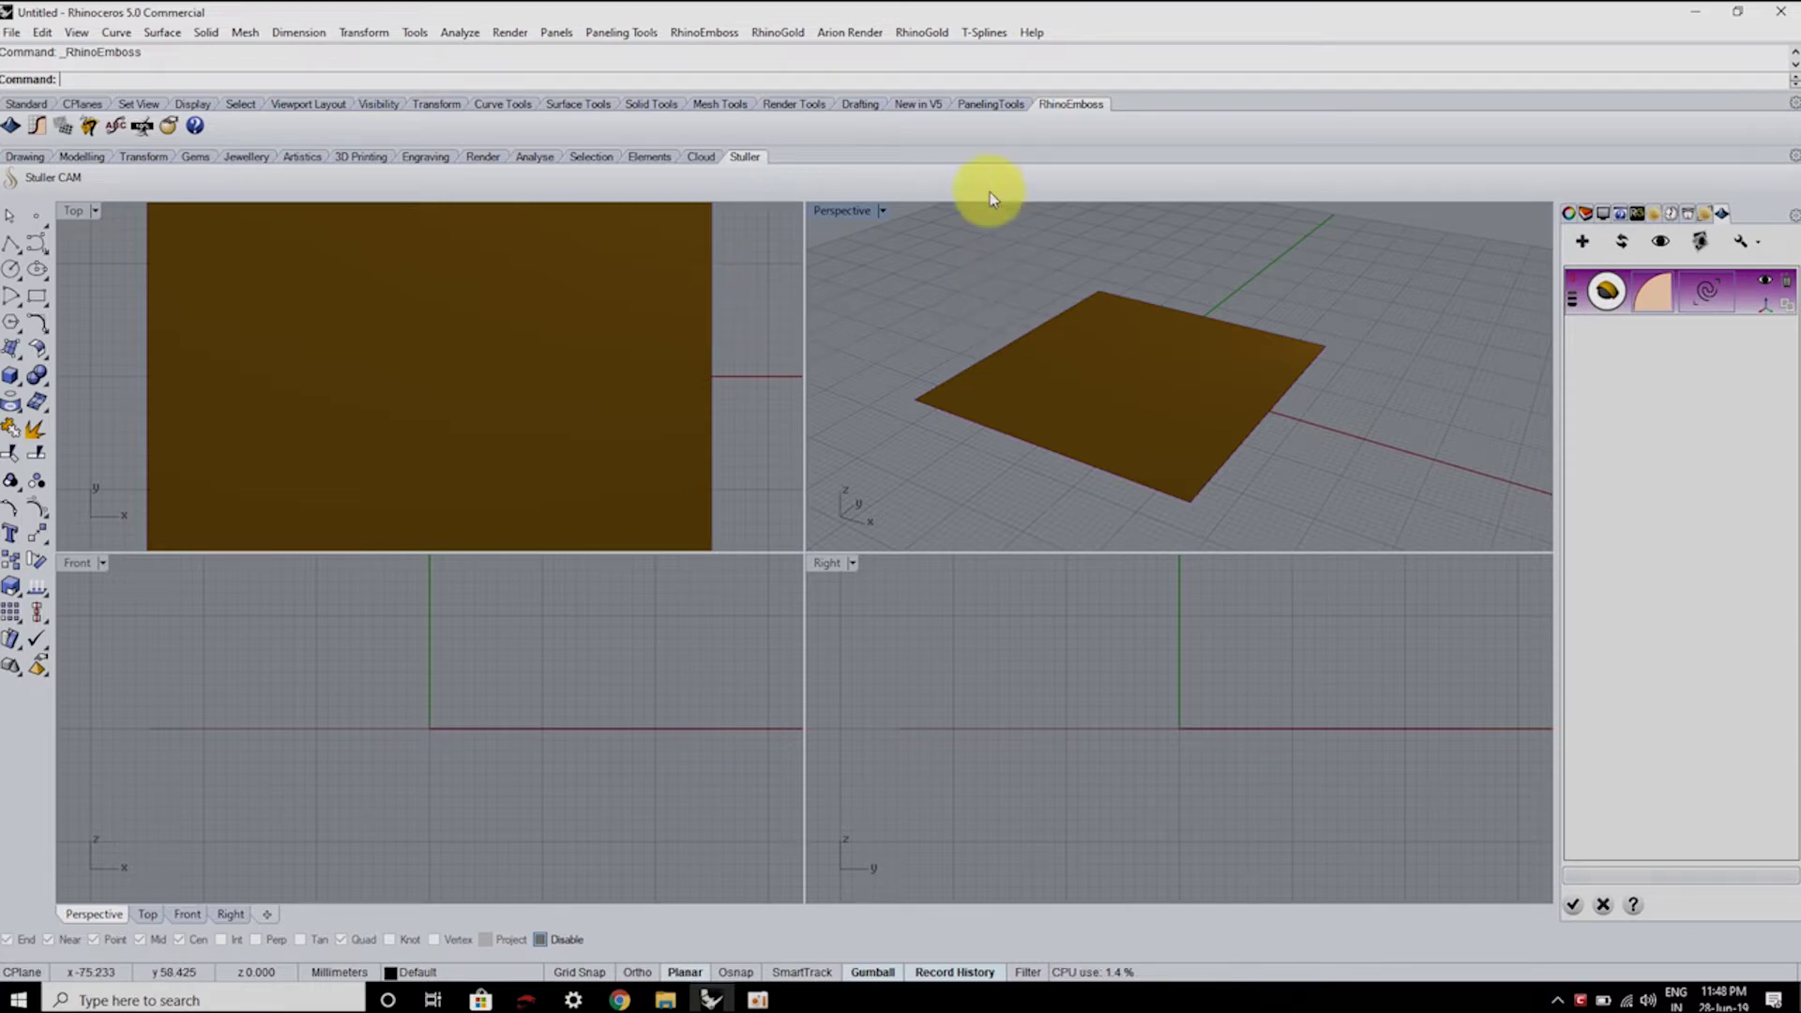
double_click(852, 212)
right_click_drag(925, 386, 948, 454)
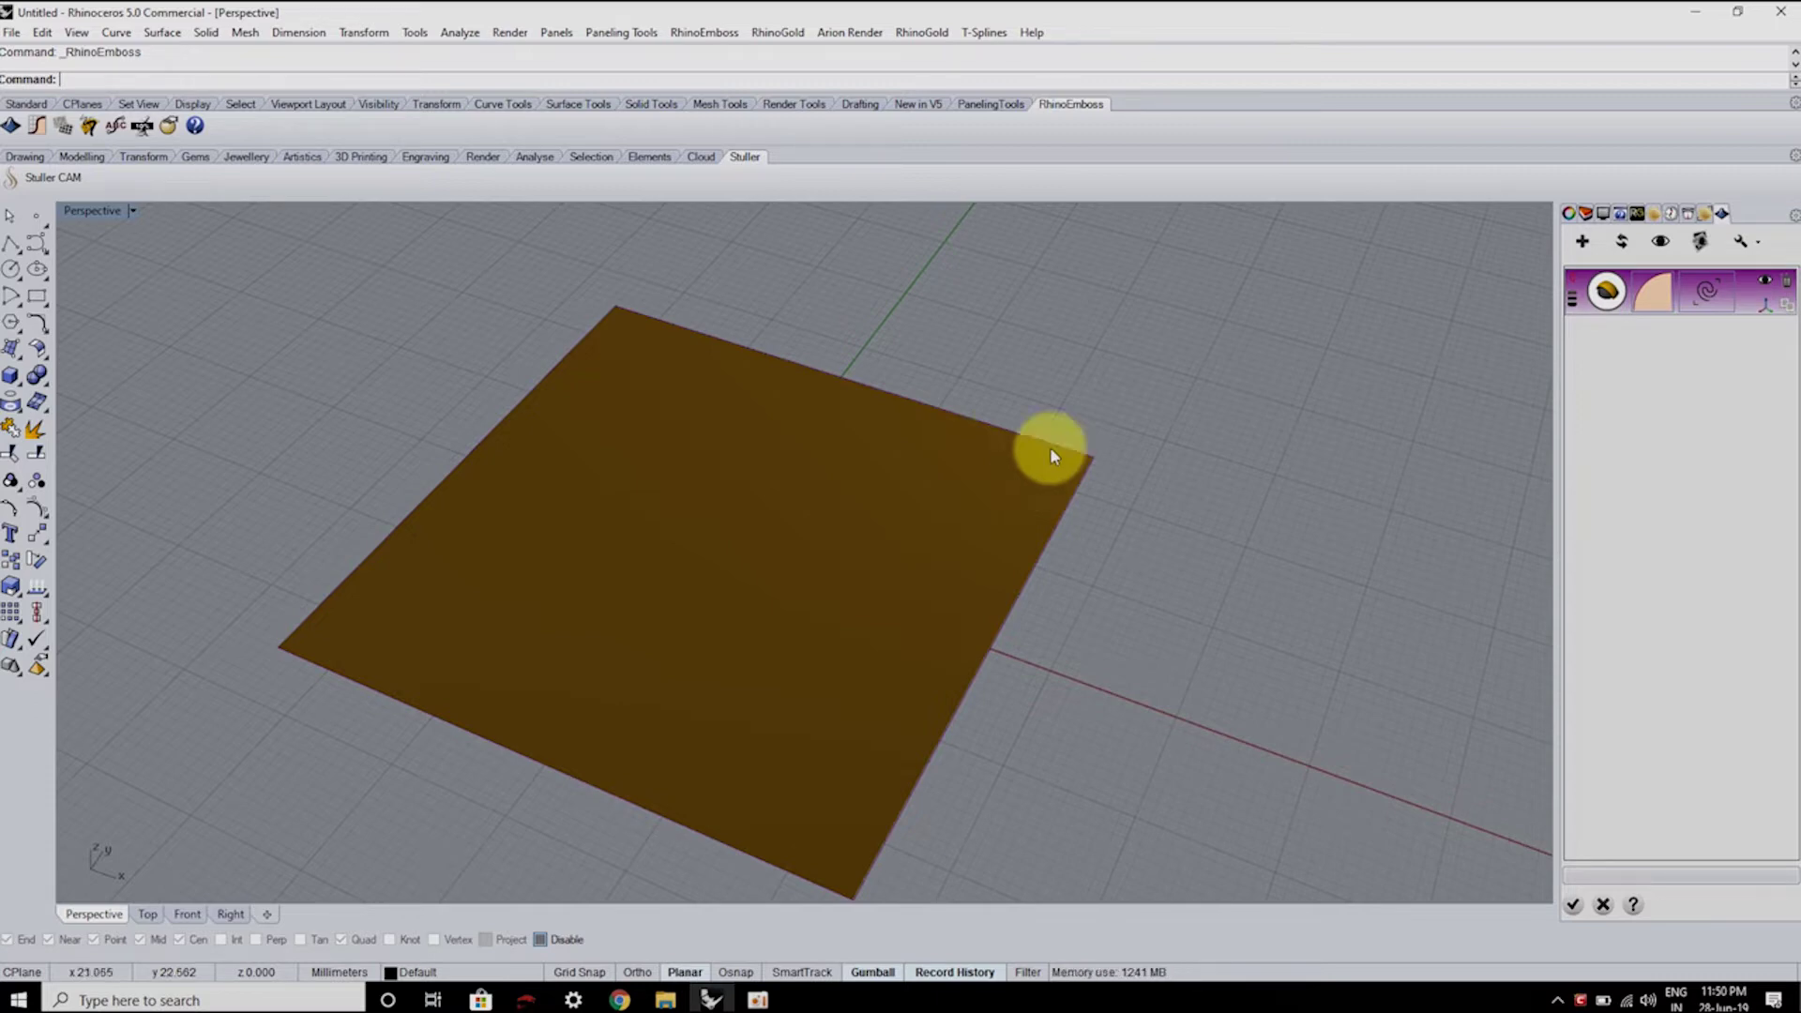
- Delete the existing emboss layer and orbit the view around the plate
left_click(1786, 281)
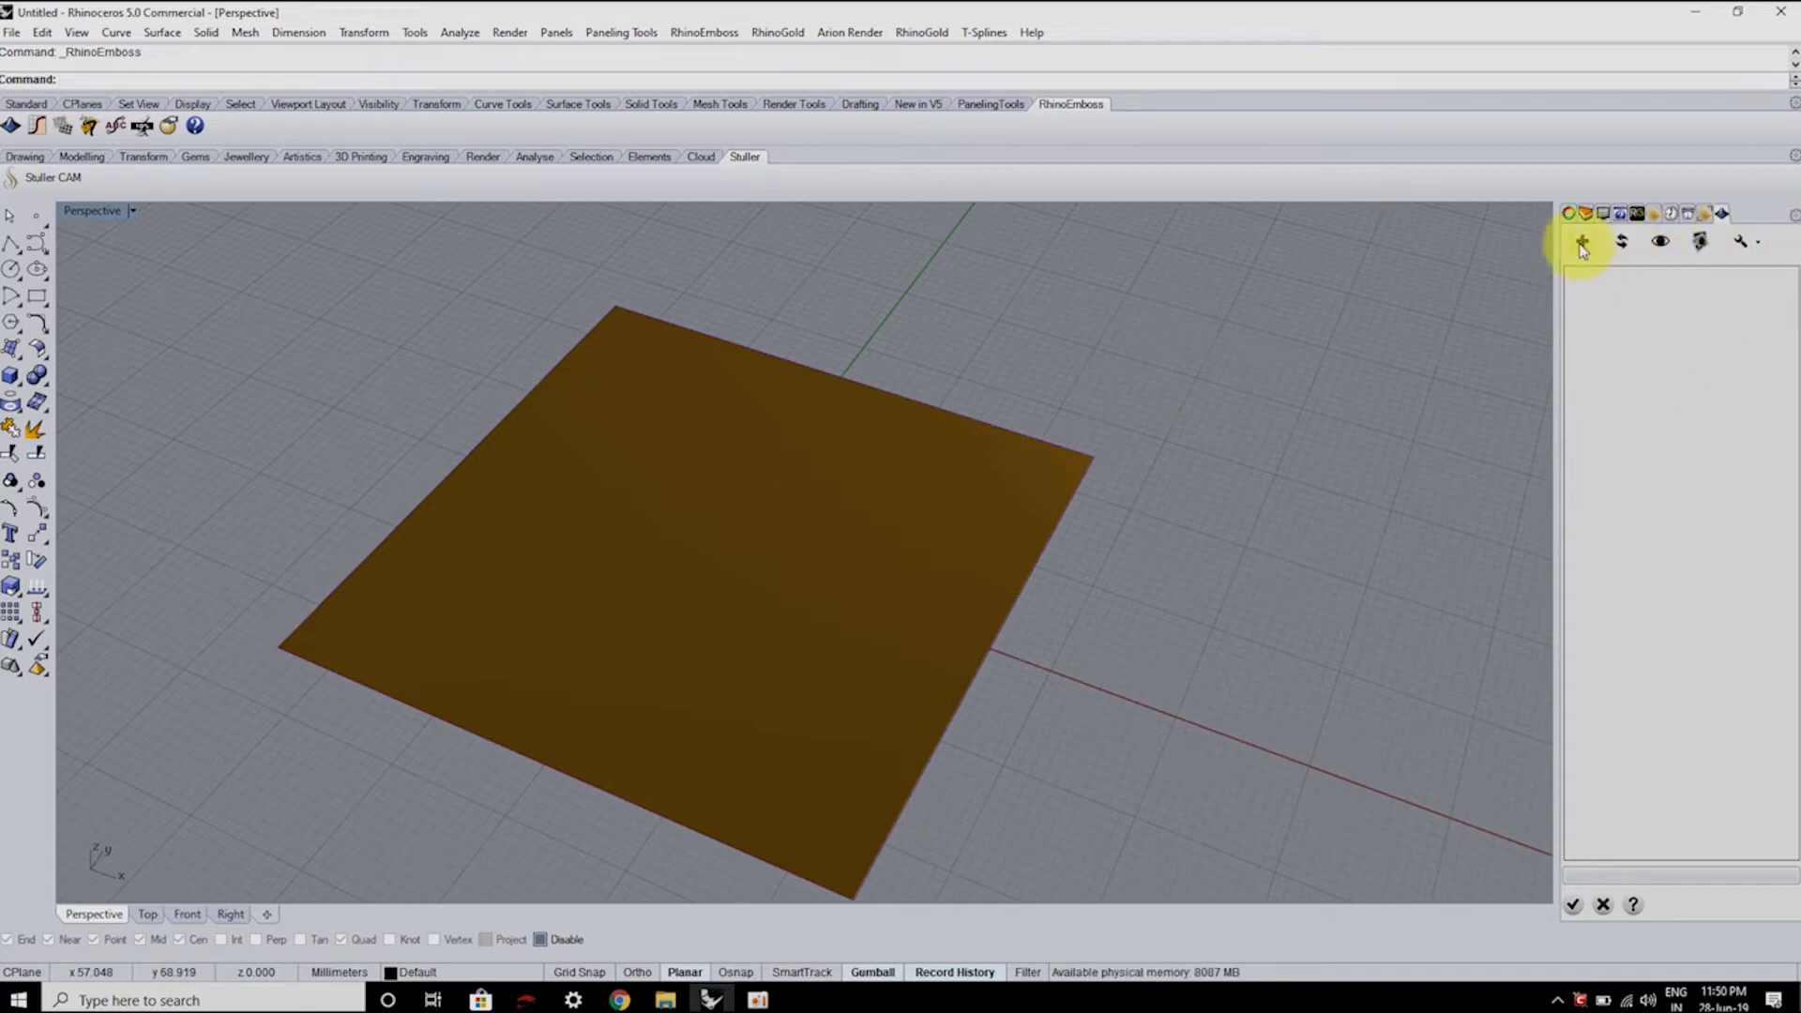
mouse_move(776, 619)
right_mouse_down()
mouse_move(824, 603)
mouse_move(515, 473)
right_mouse_up()
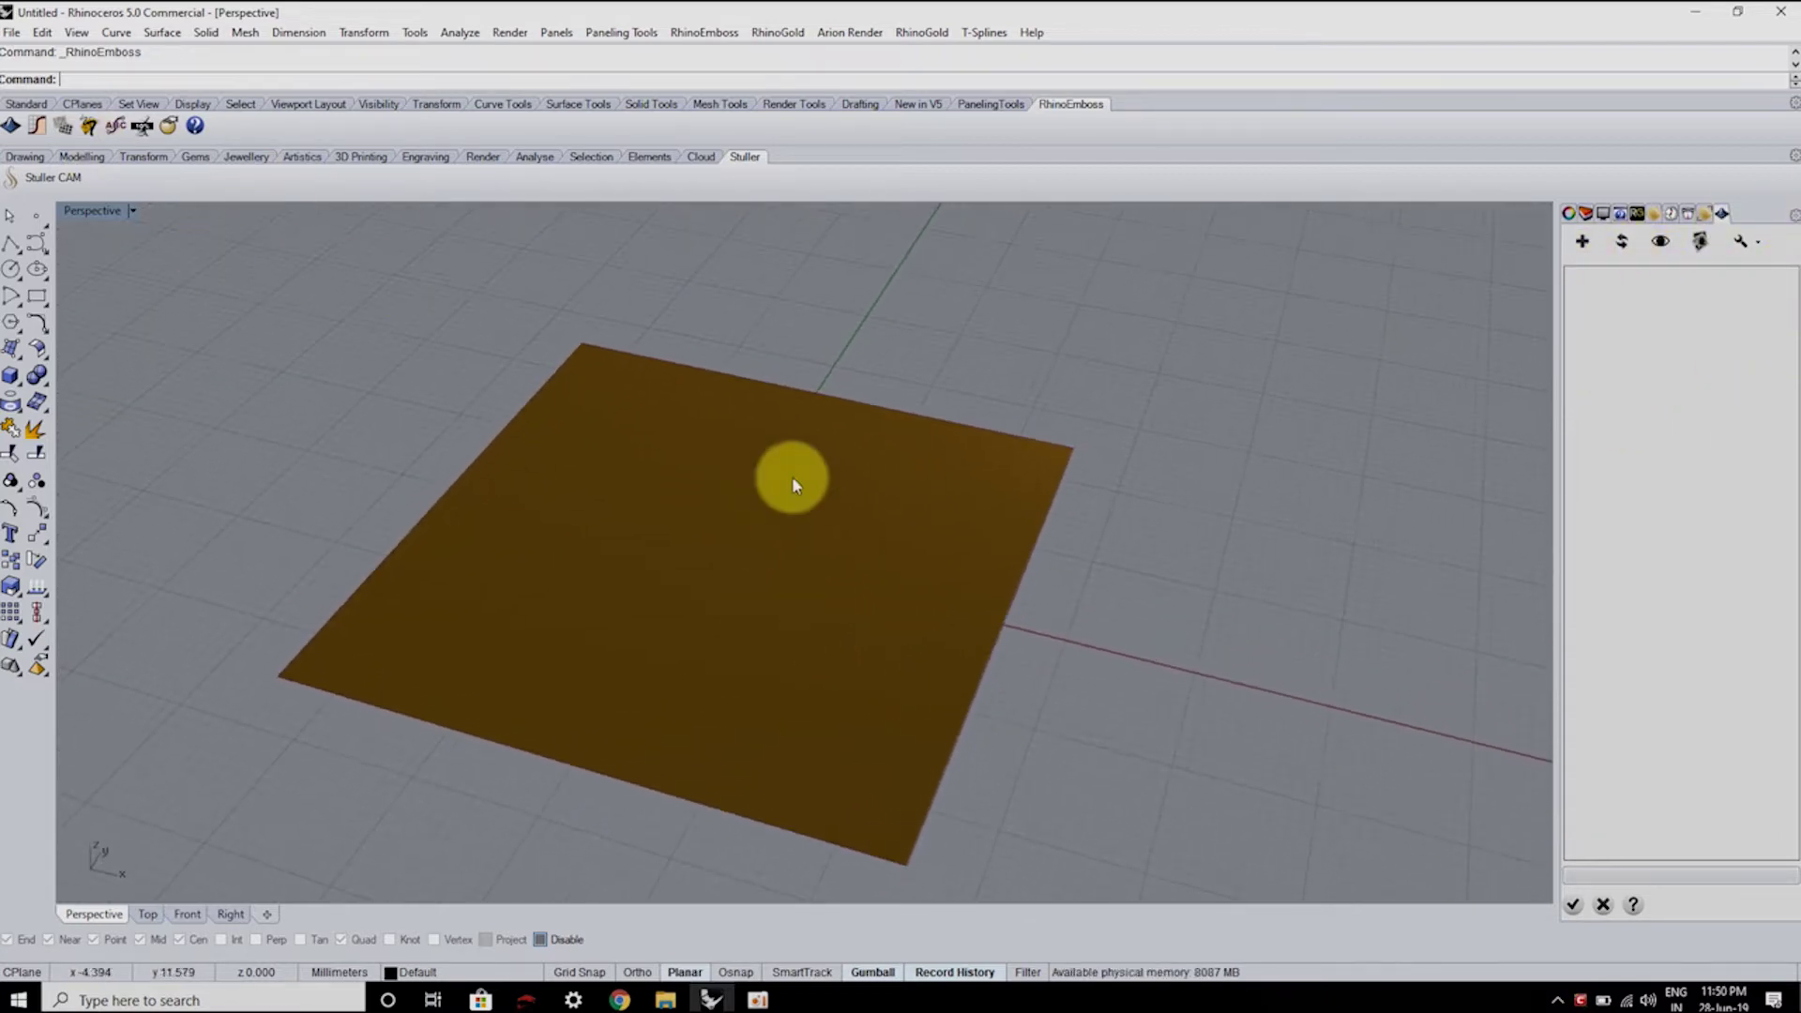
right_click_drag(723, 591, 727, 604)
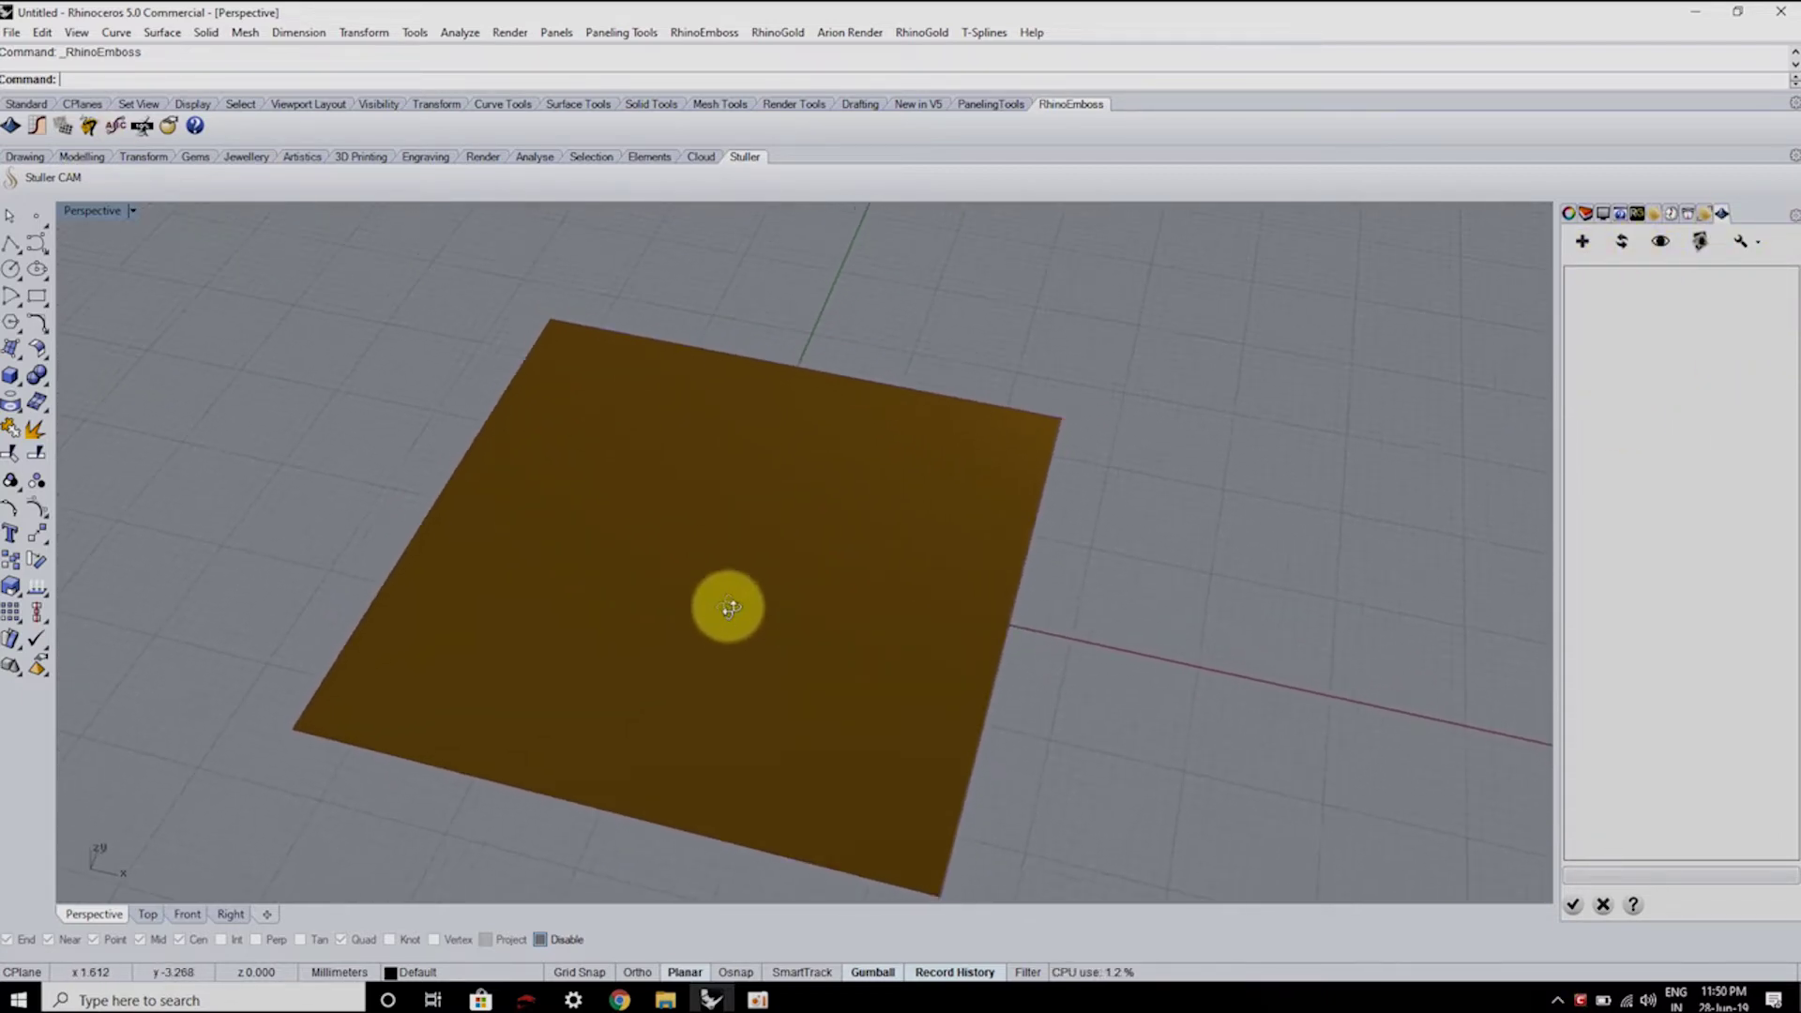
- Add a Stamp emboss operation with size 1 and bring up the stamp library
left_click(1586, 245)
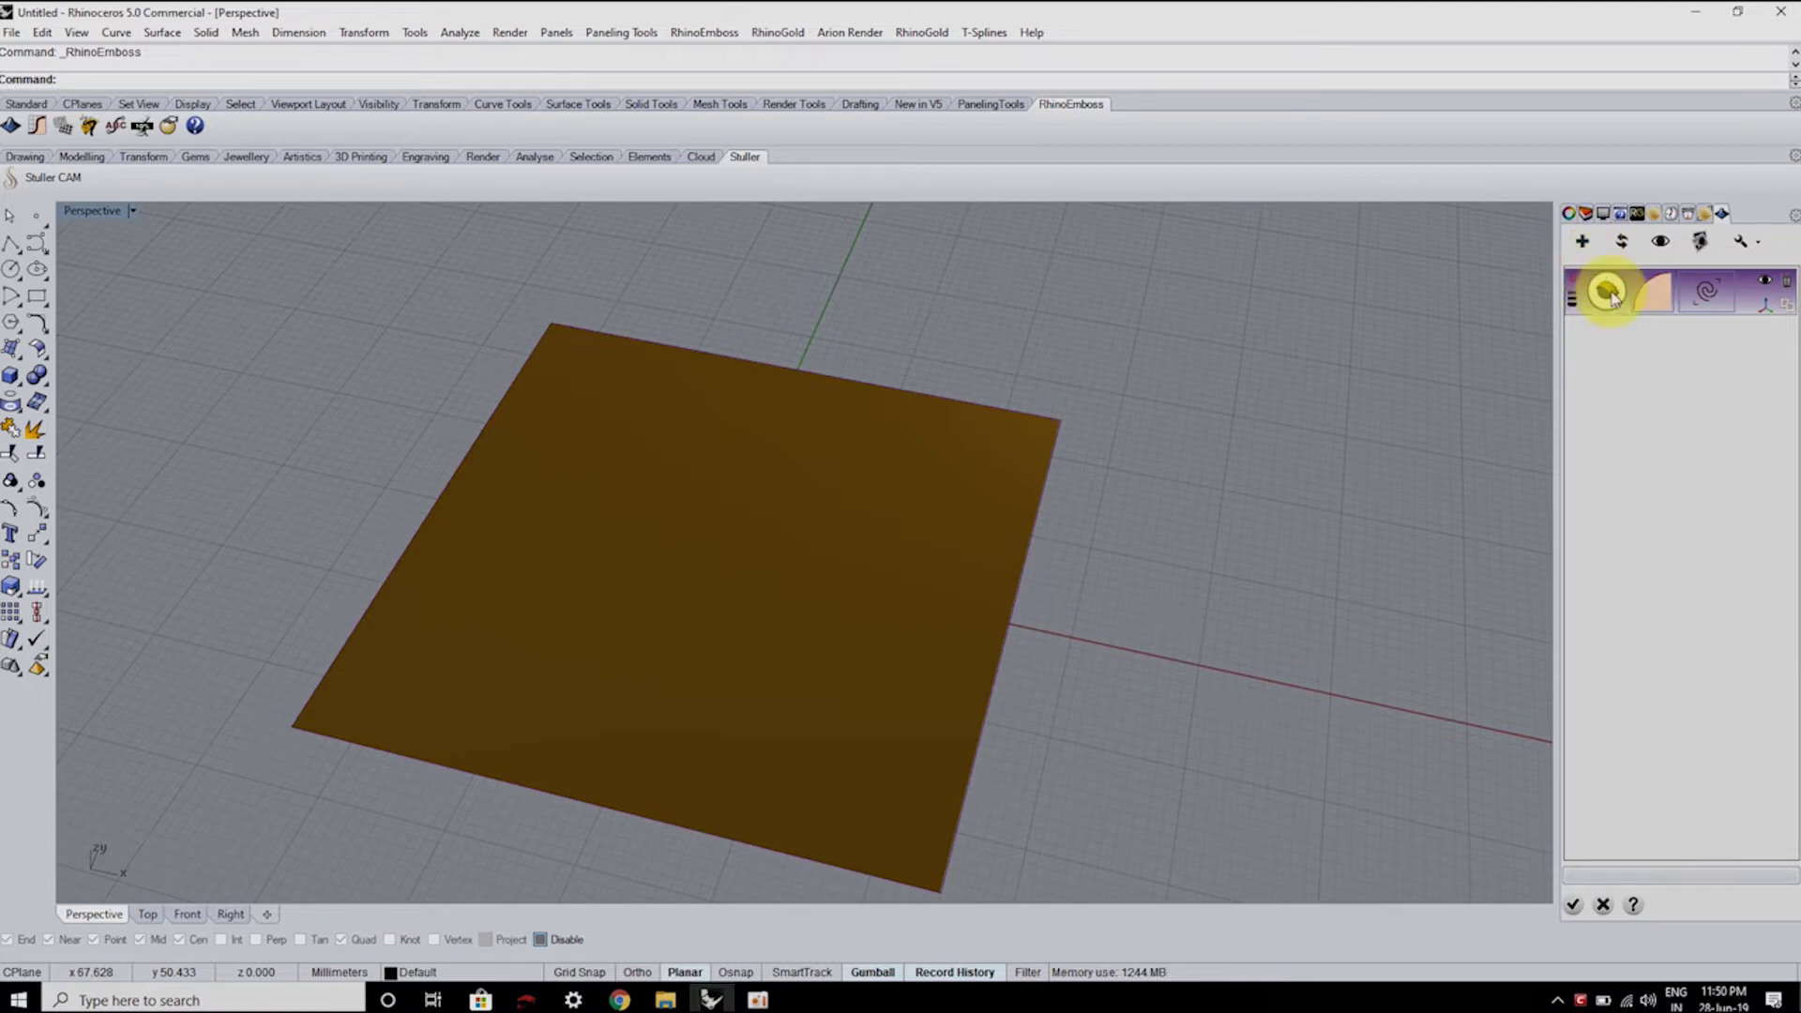
left_click(1610, 293)
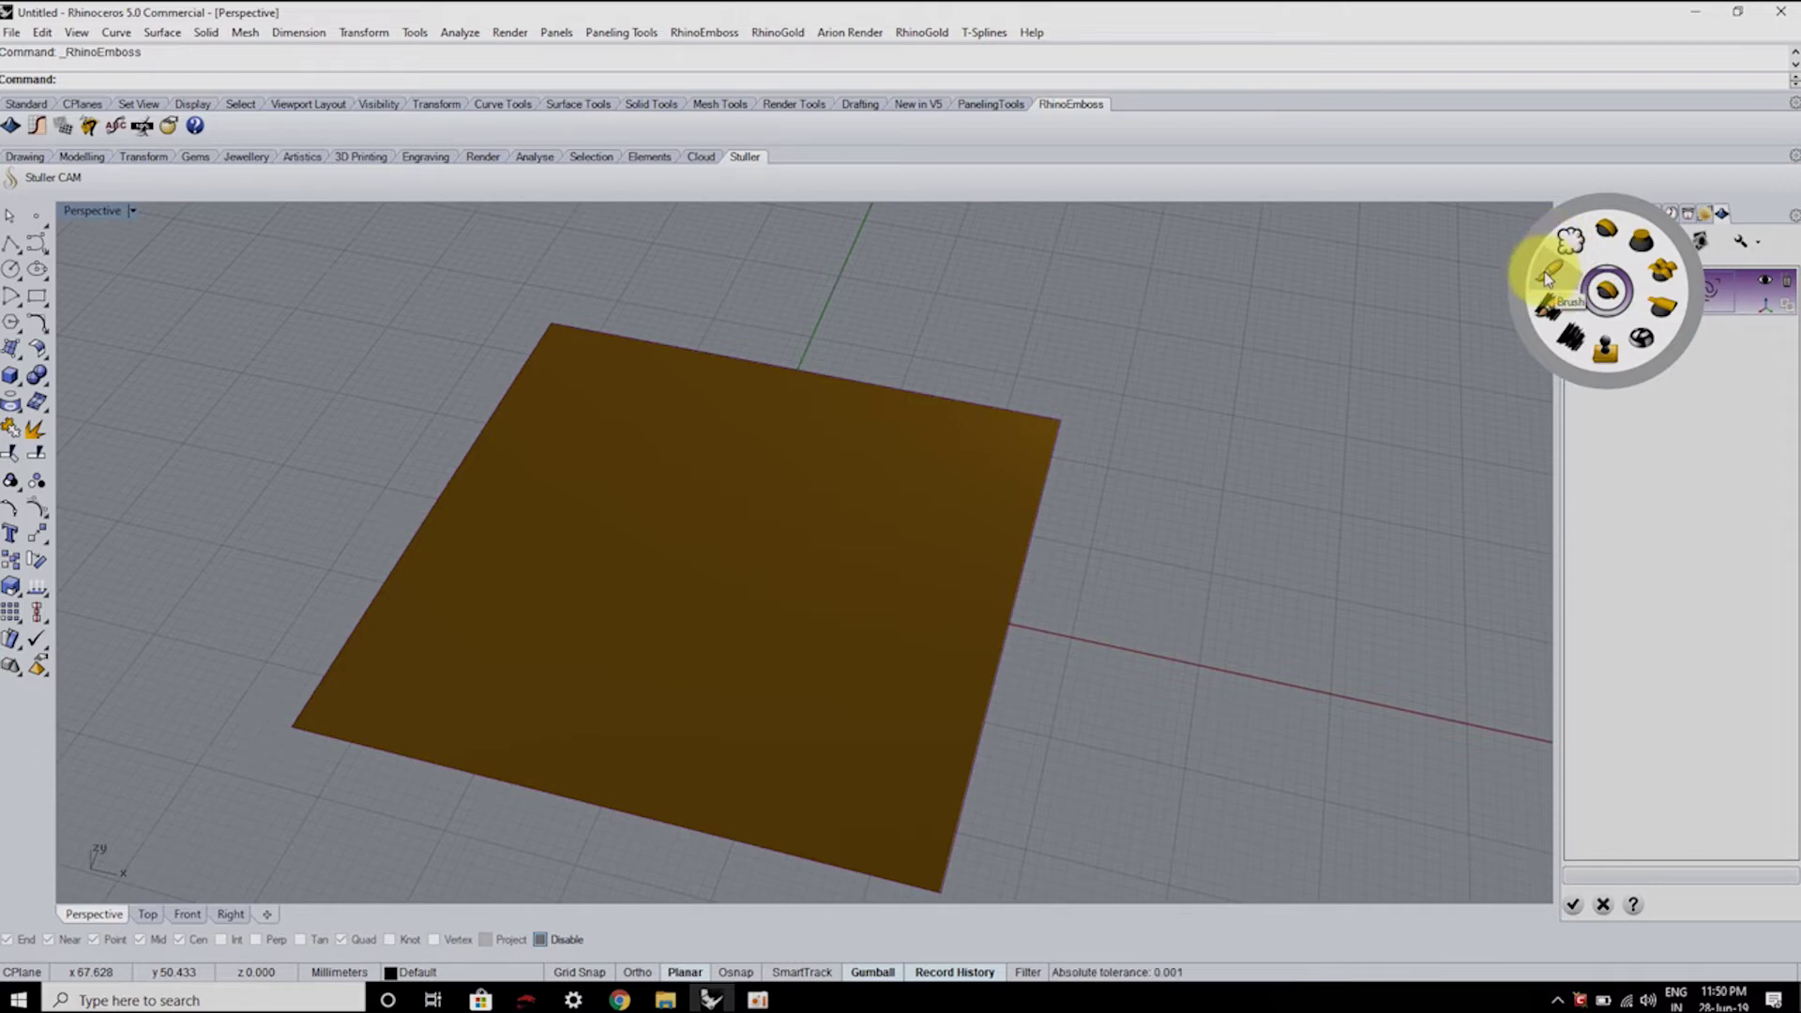
left_click(1619, 351)
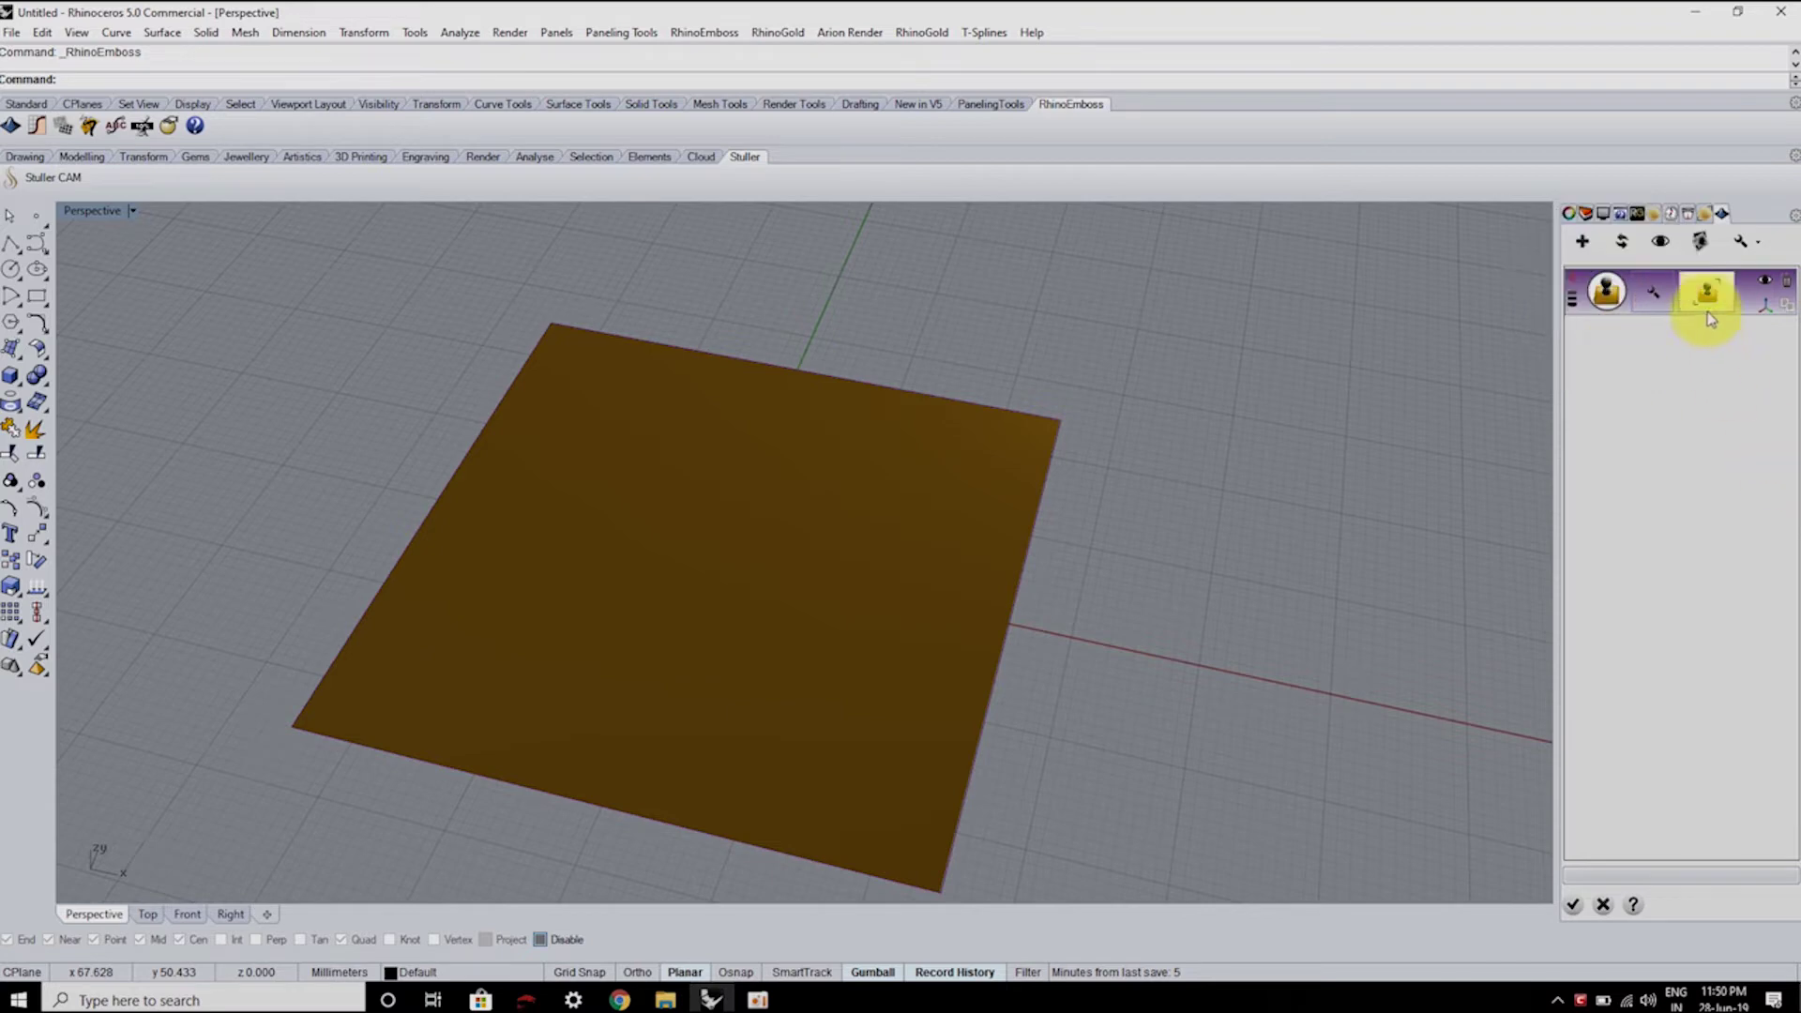
left_click(1653, 292)
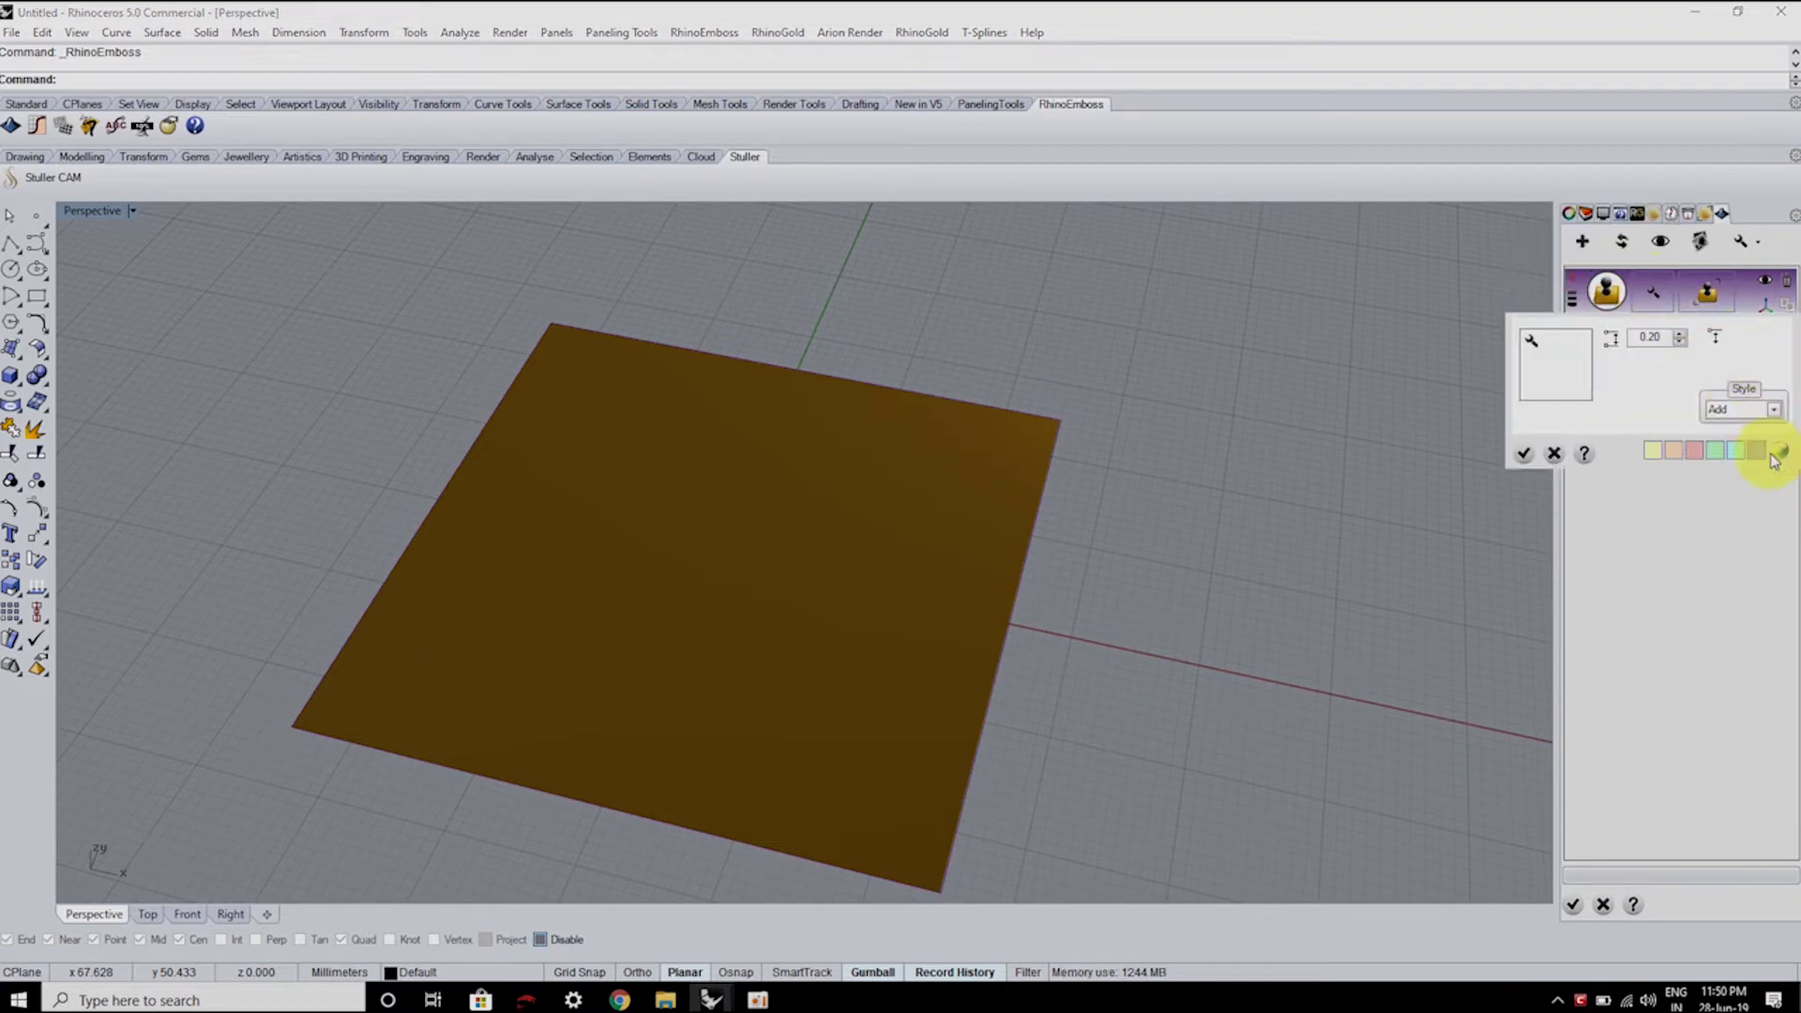
double_click(1663, 340)
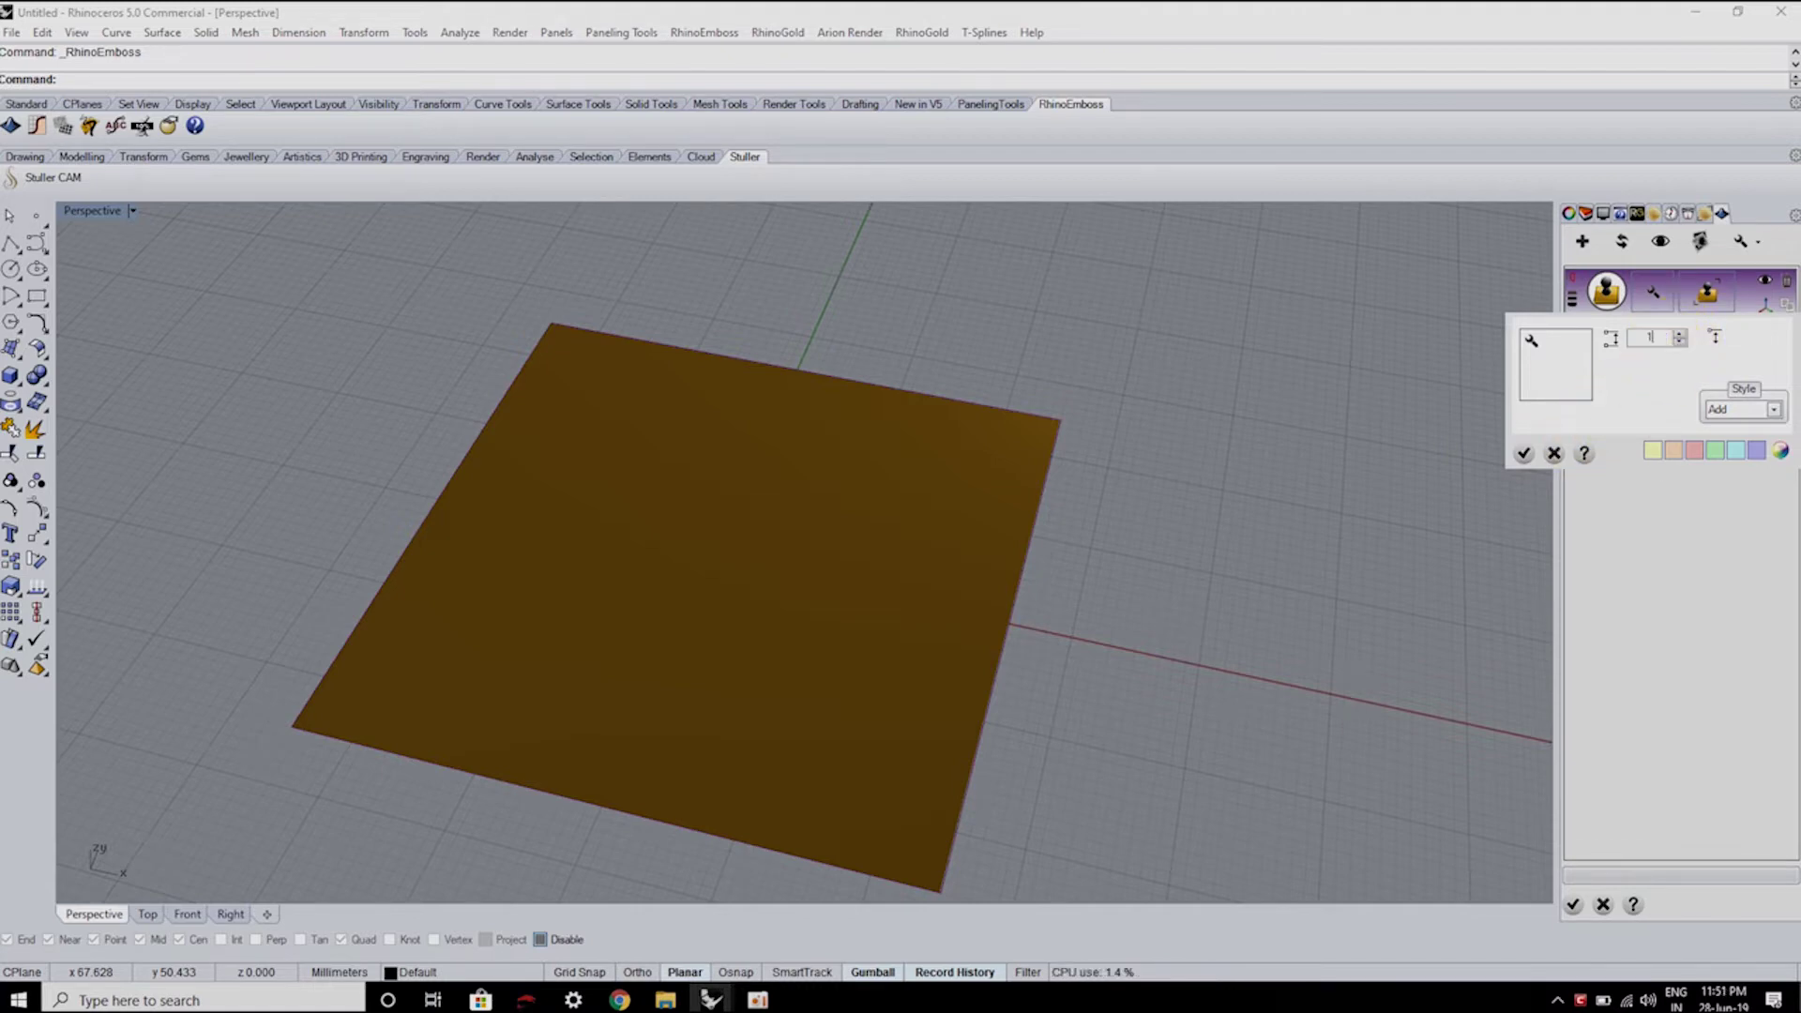
left_click(1525, 454)
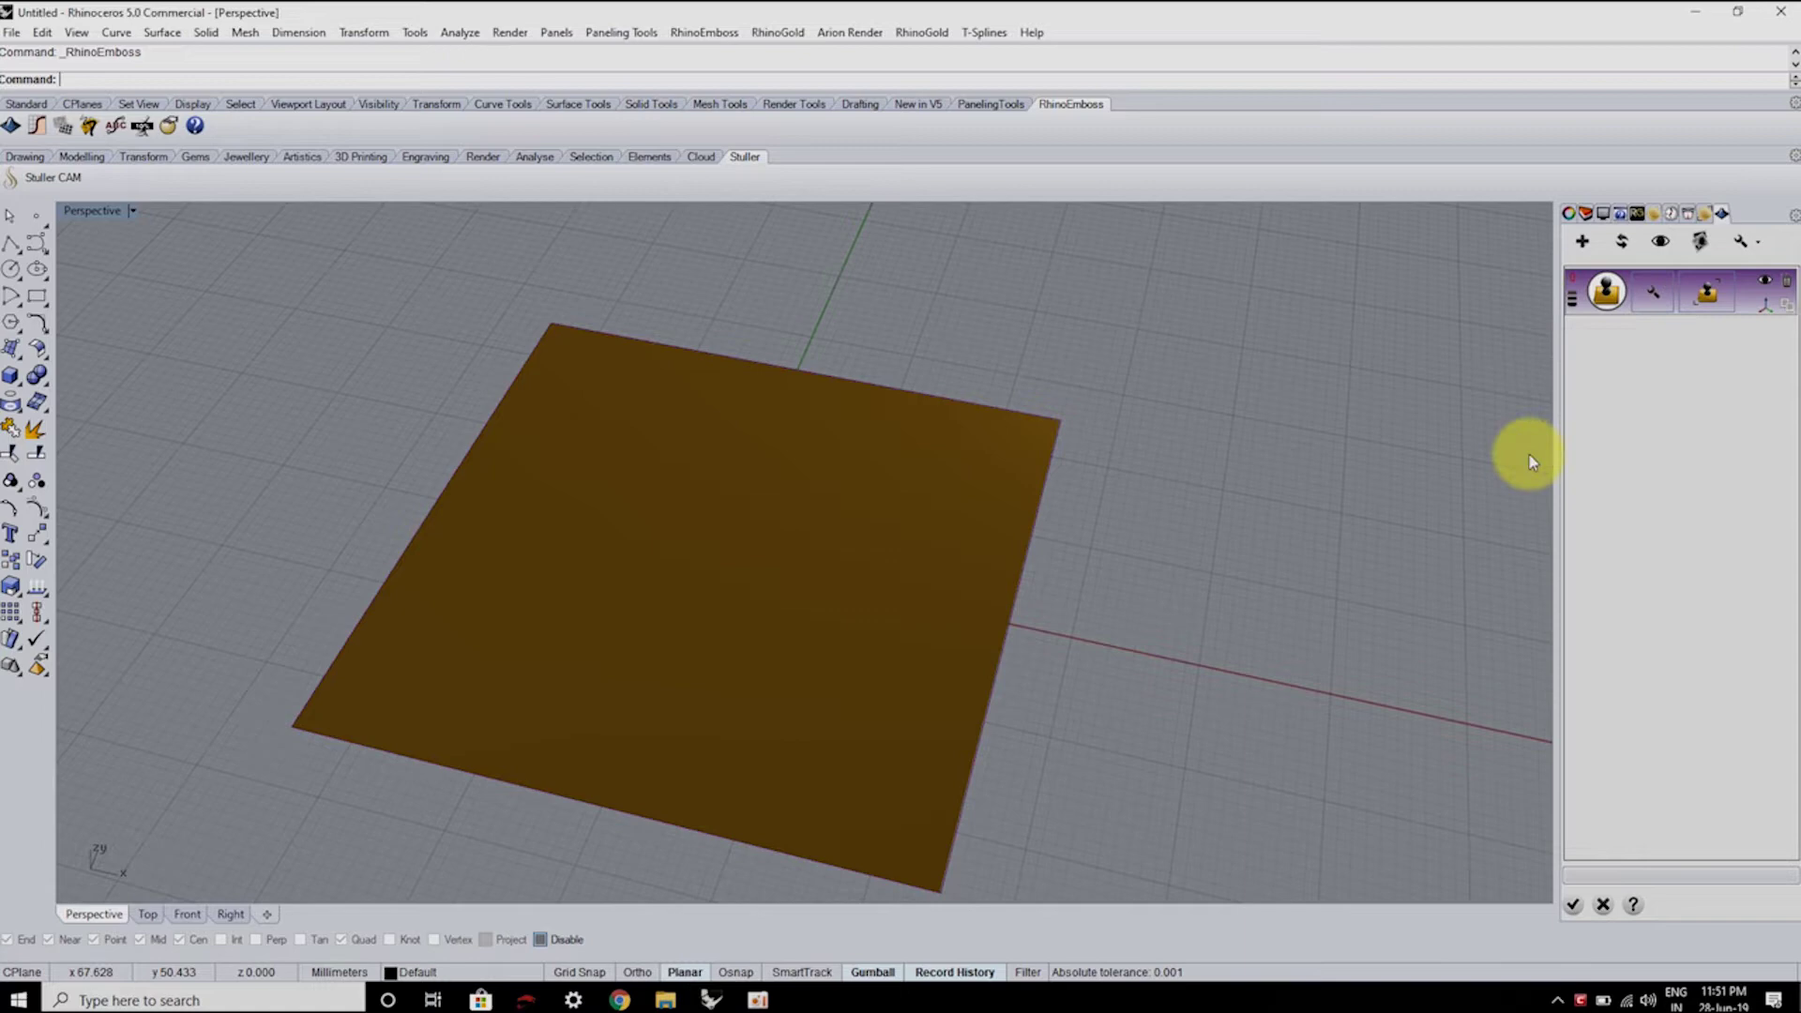
left_click(1719, 302)
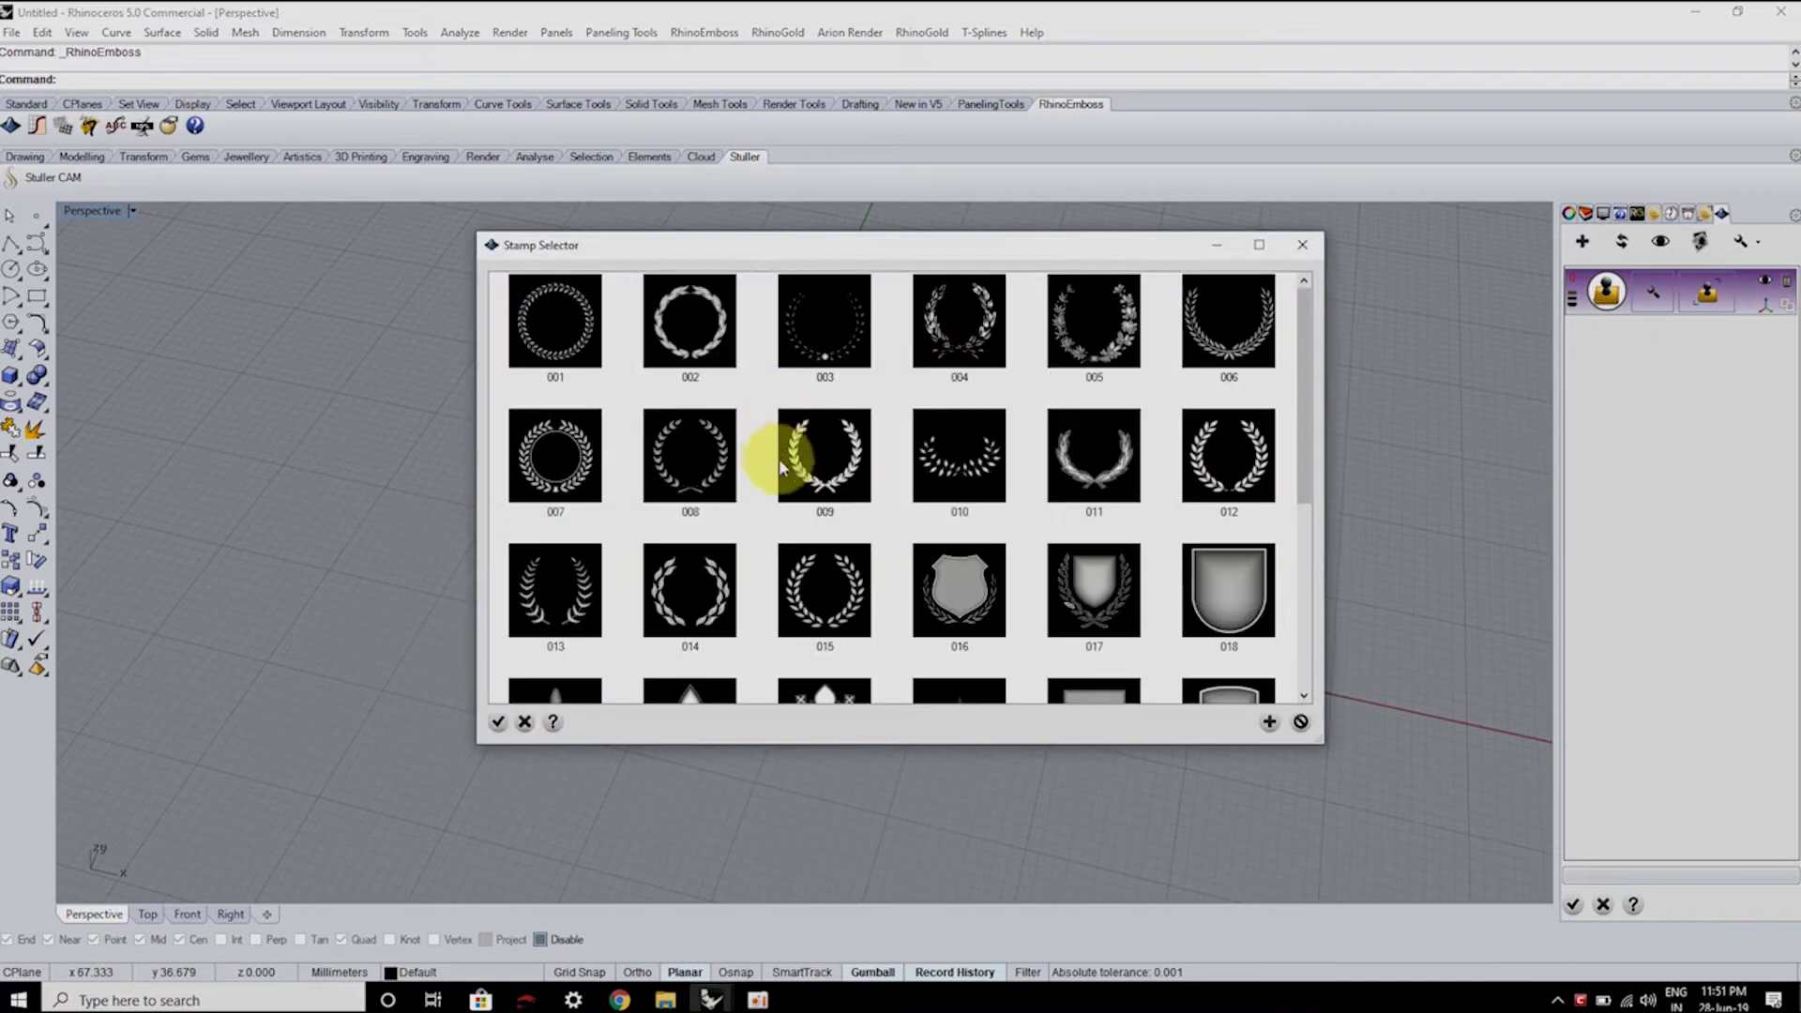
- Choose maple-leaf stamp 031 from the Stamp Selector and load it onto the plate
scroll(779, 458, "down", 5)
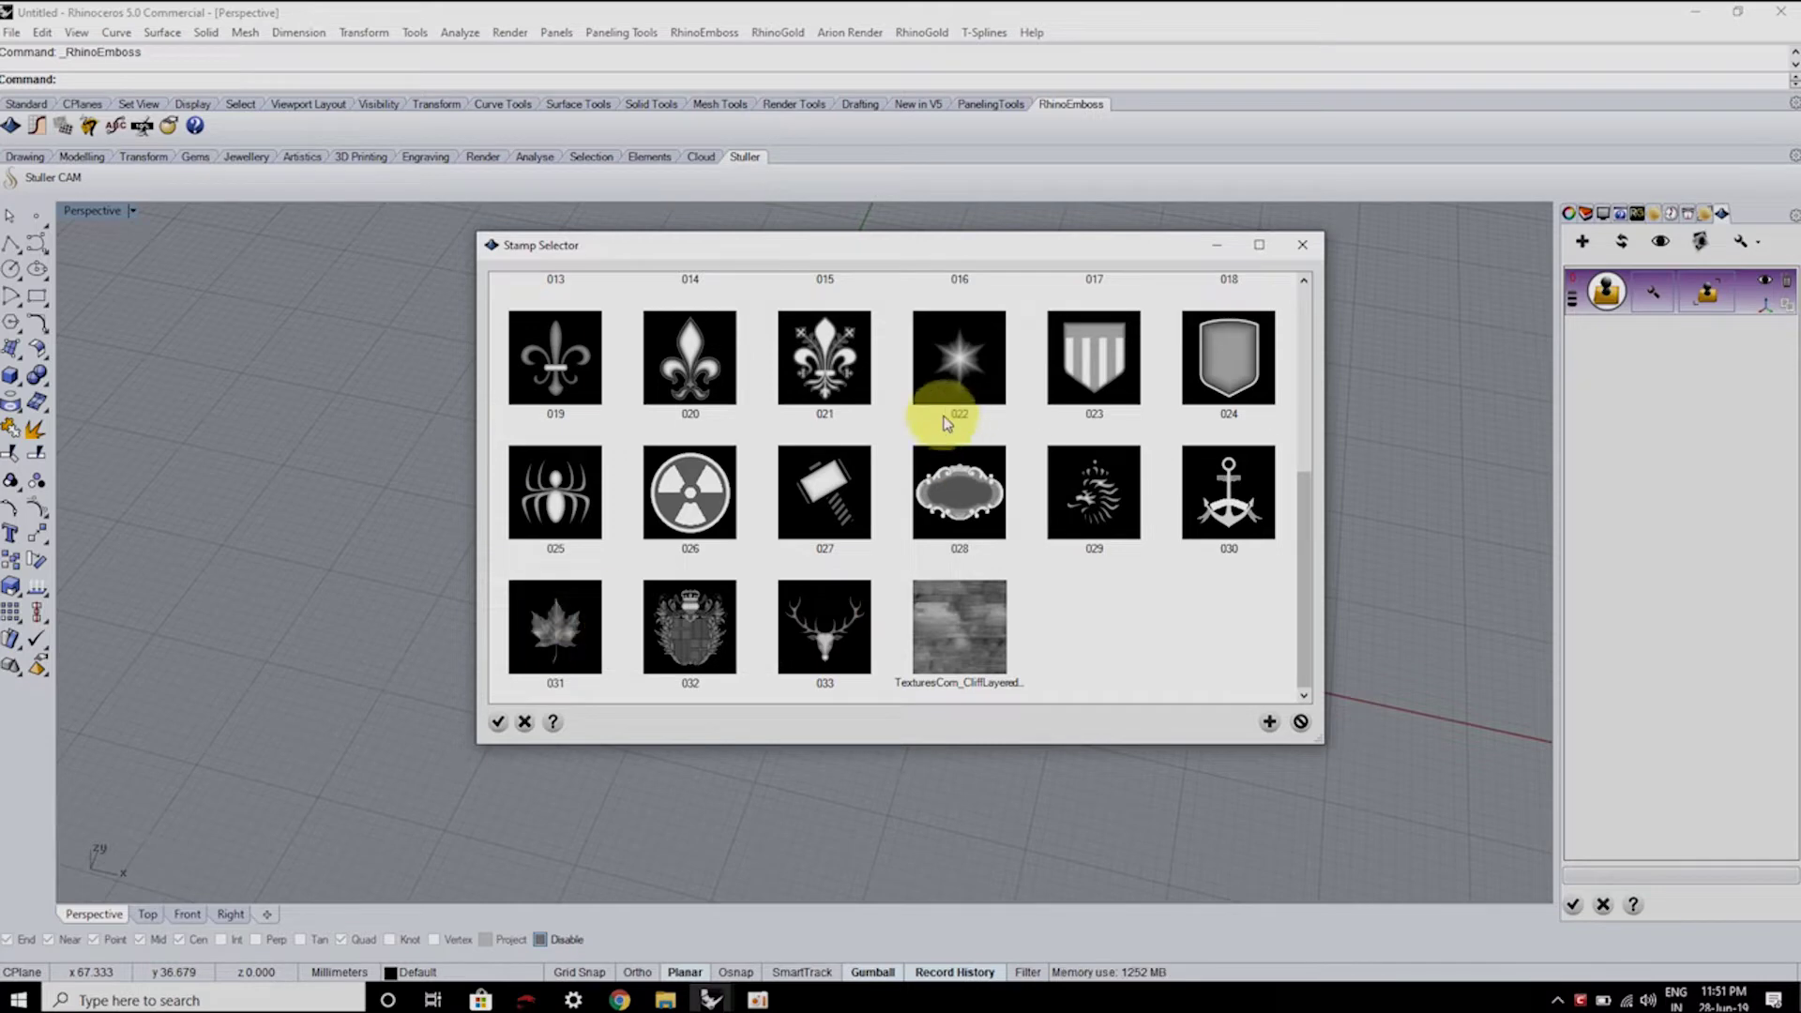
scroll(672, 392, "up", 2)
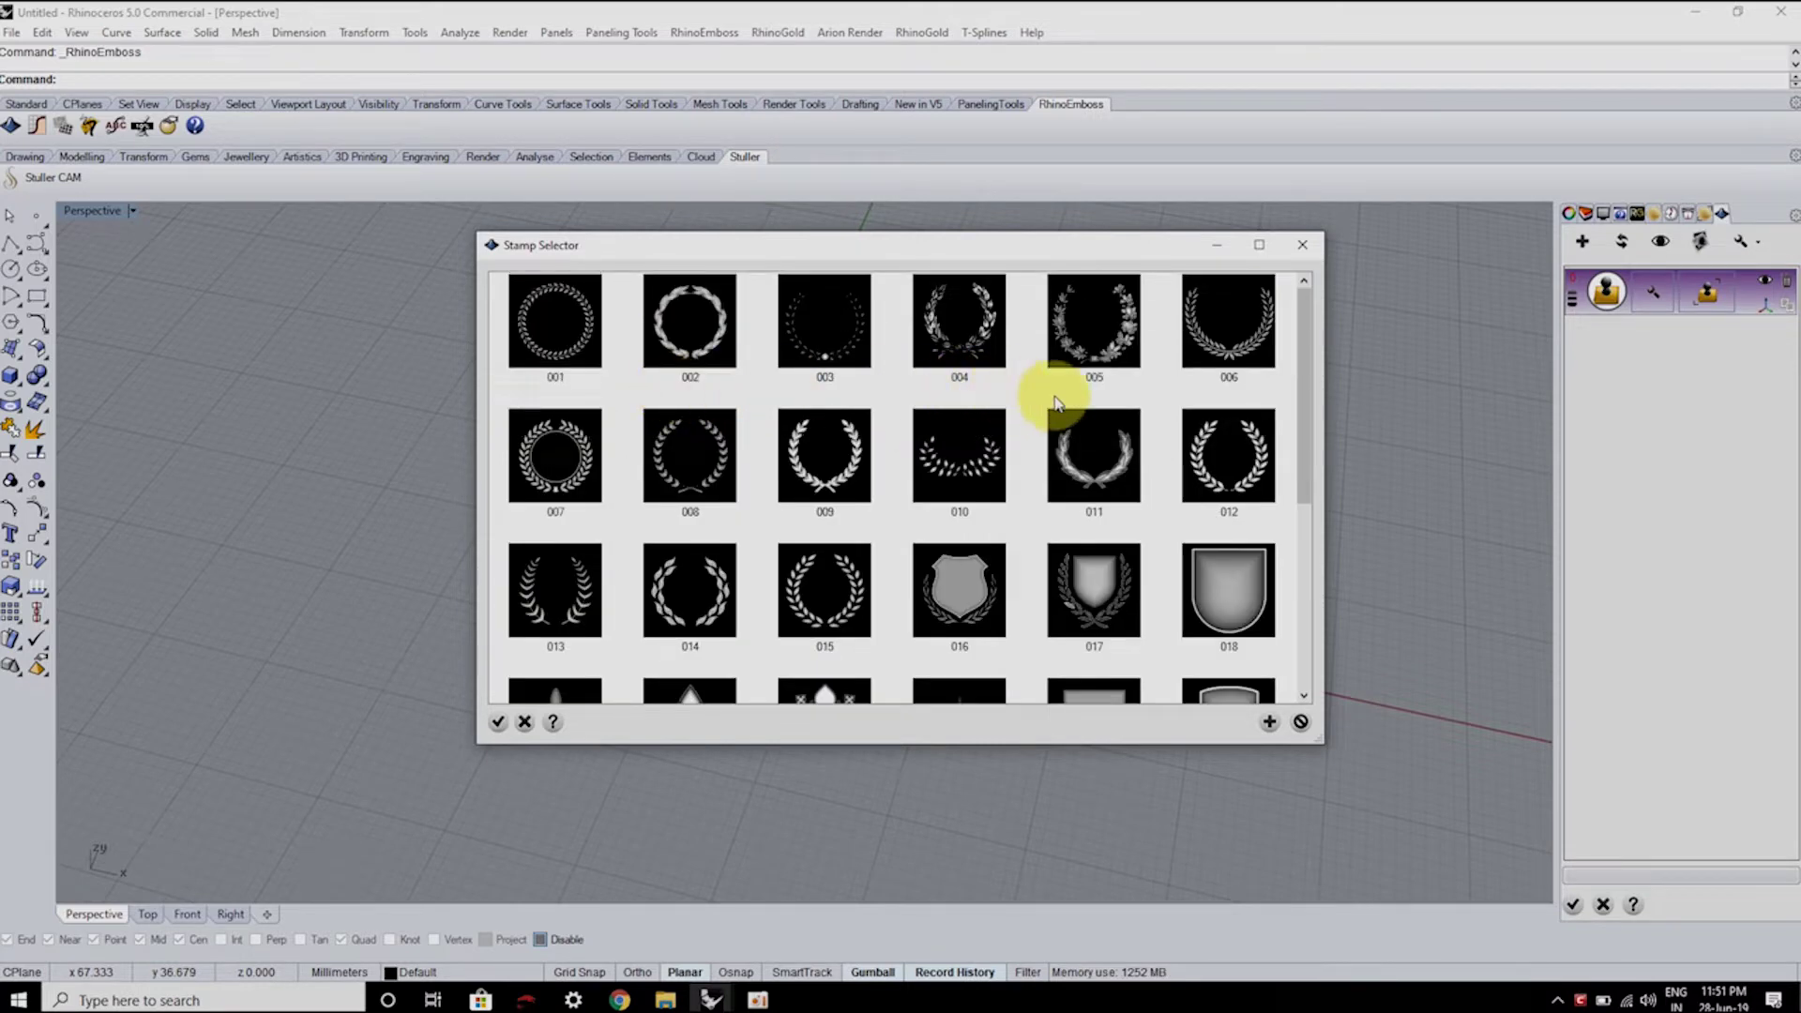
scroll(1074, 440, "down", 2)
scroll(1068, 486, "down", 2)
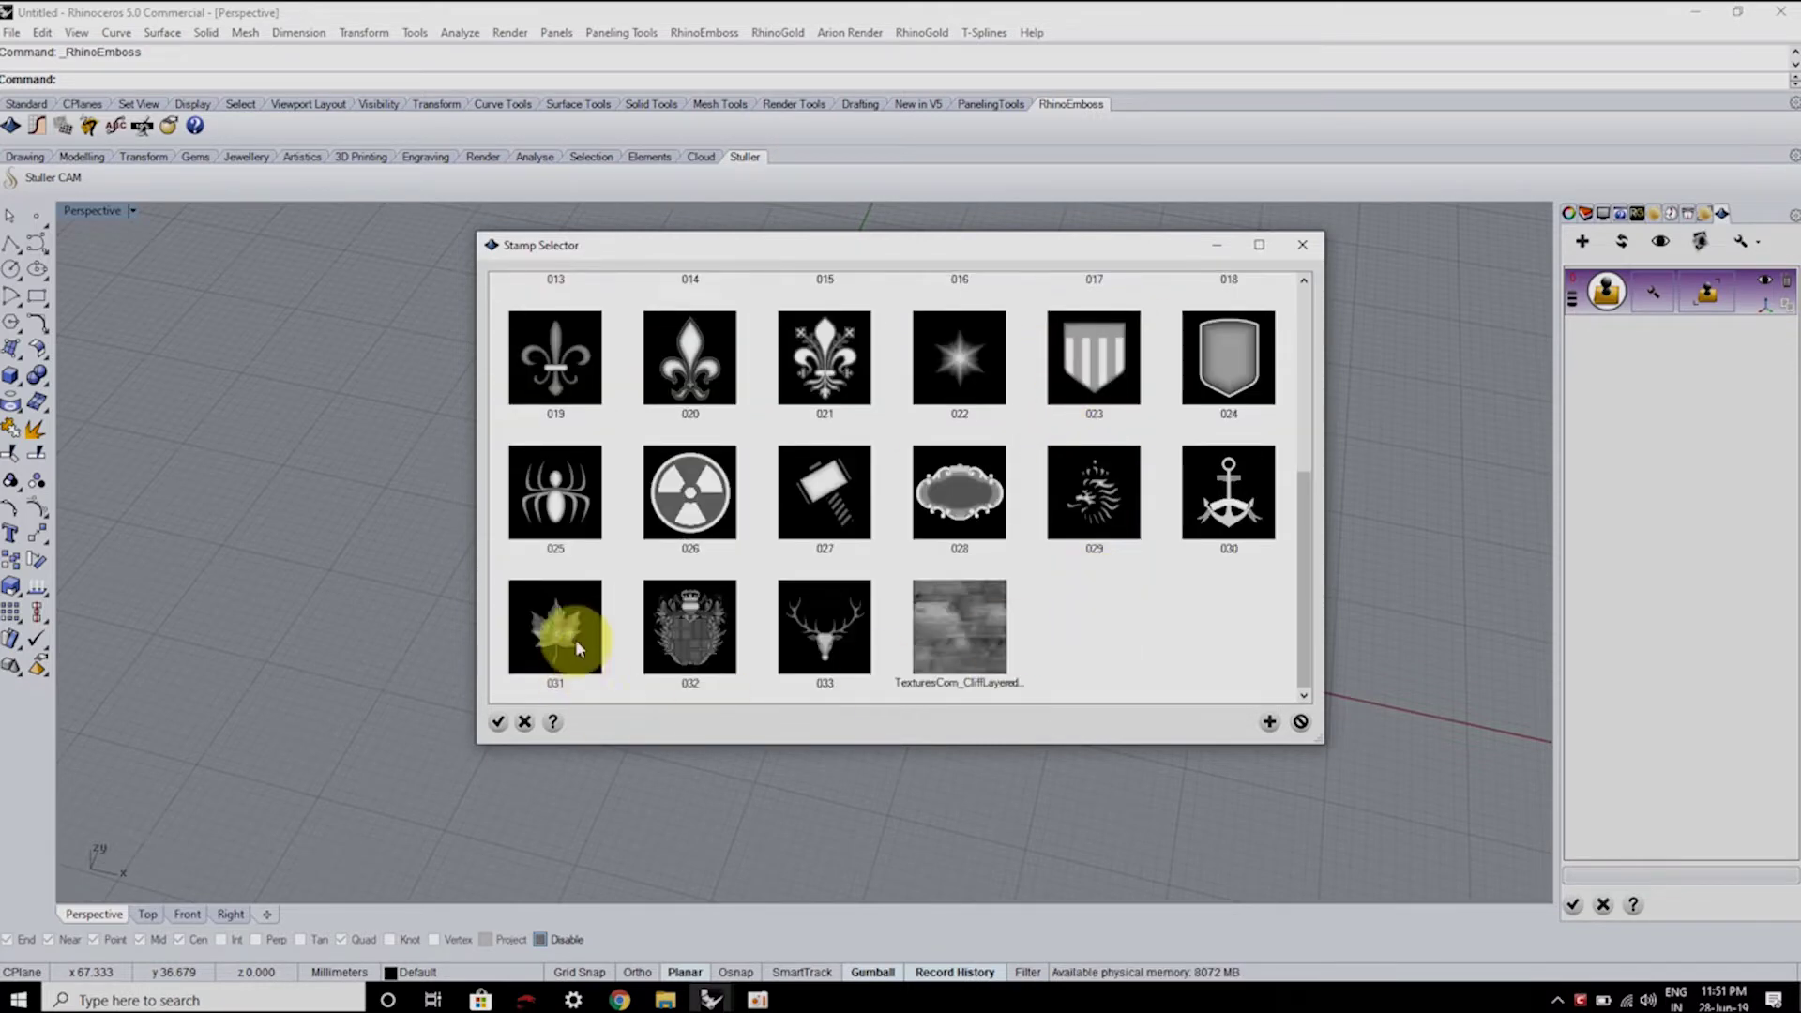
left_click(554, 628)
double_click(554, 628)
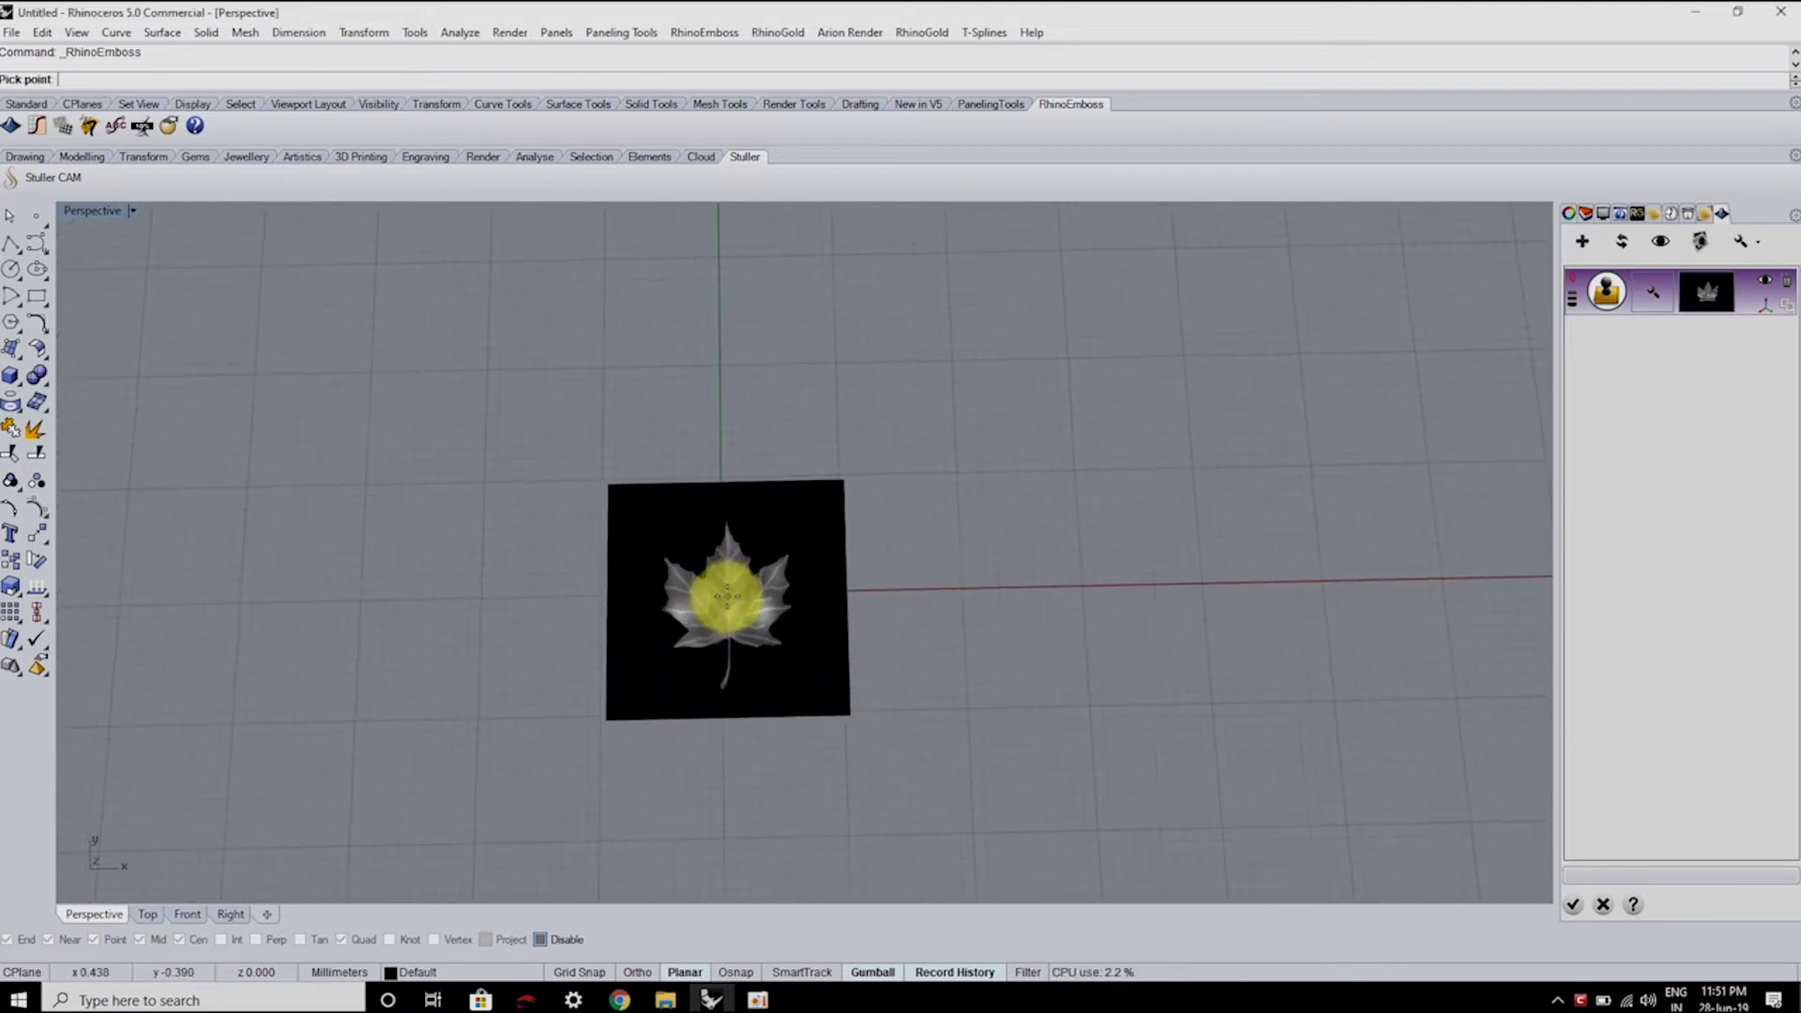
- Place the leaf stamp at the plate centre and generate the embossed relief
left_click(727, 603)
right_click_drag(892, 671, 816, 535)
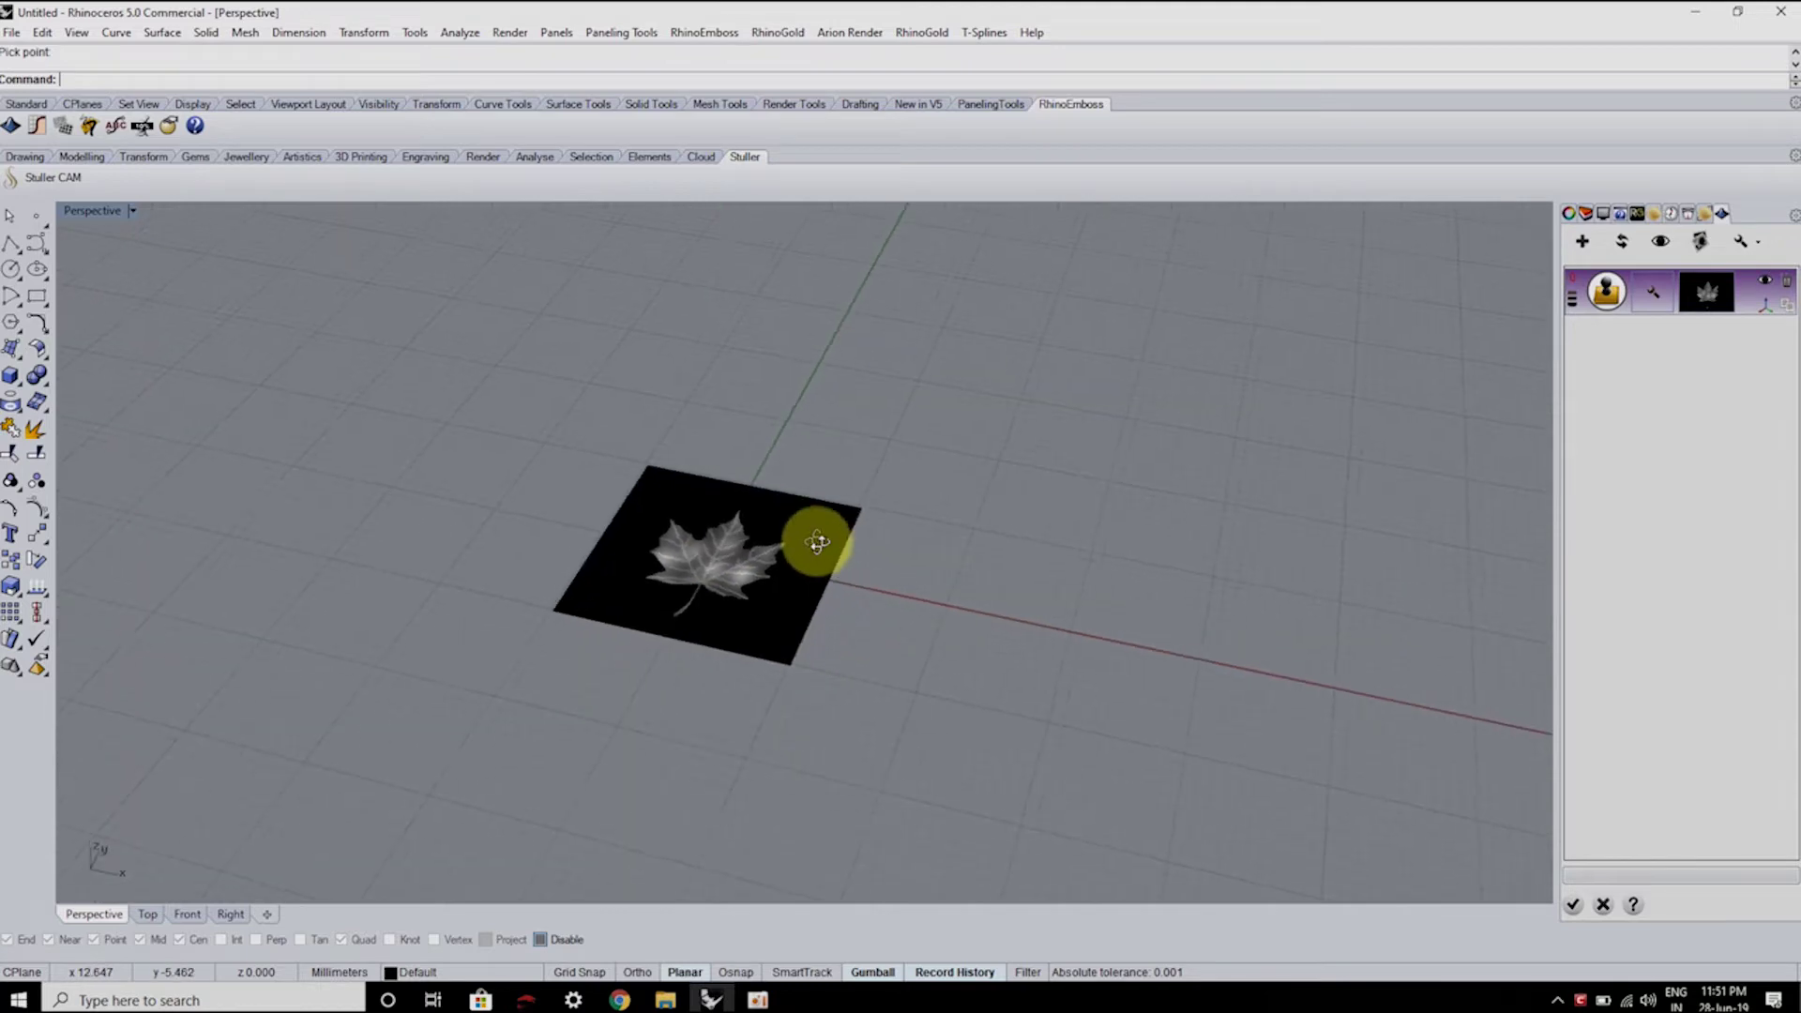
scroll(816, 535, "up", 5)
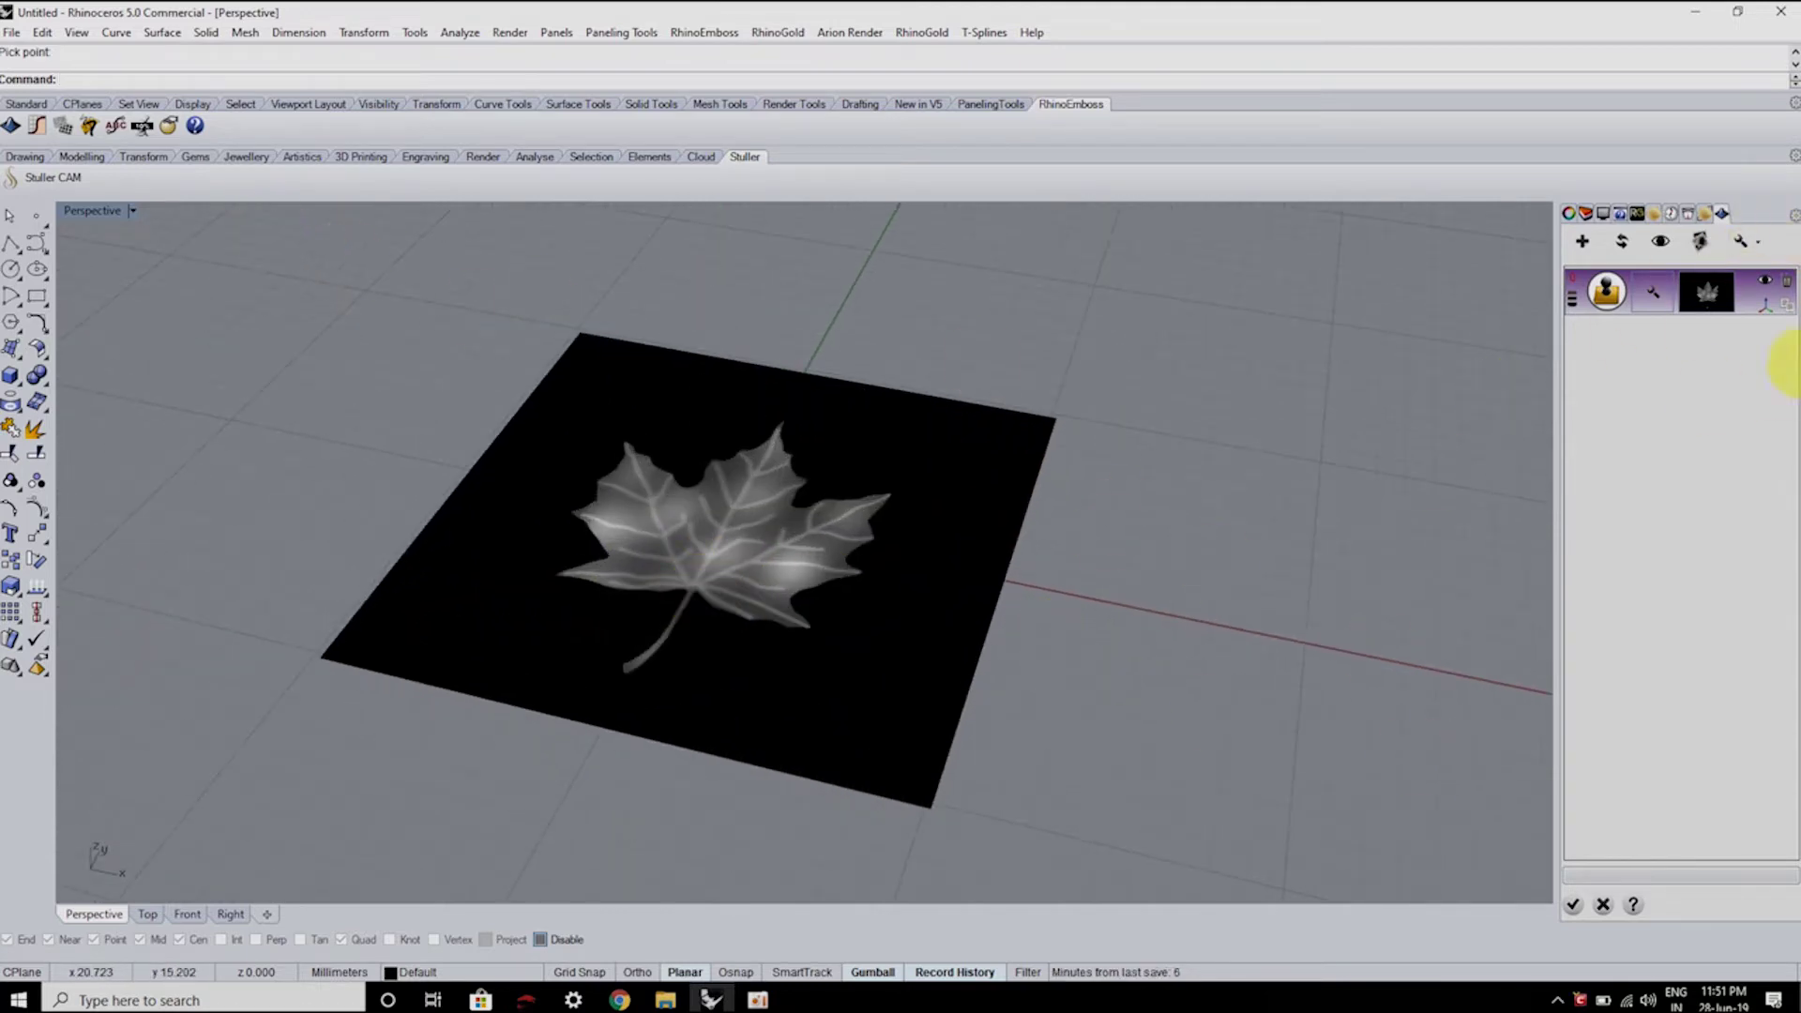
left_click(1622, 243)
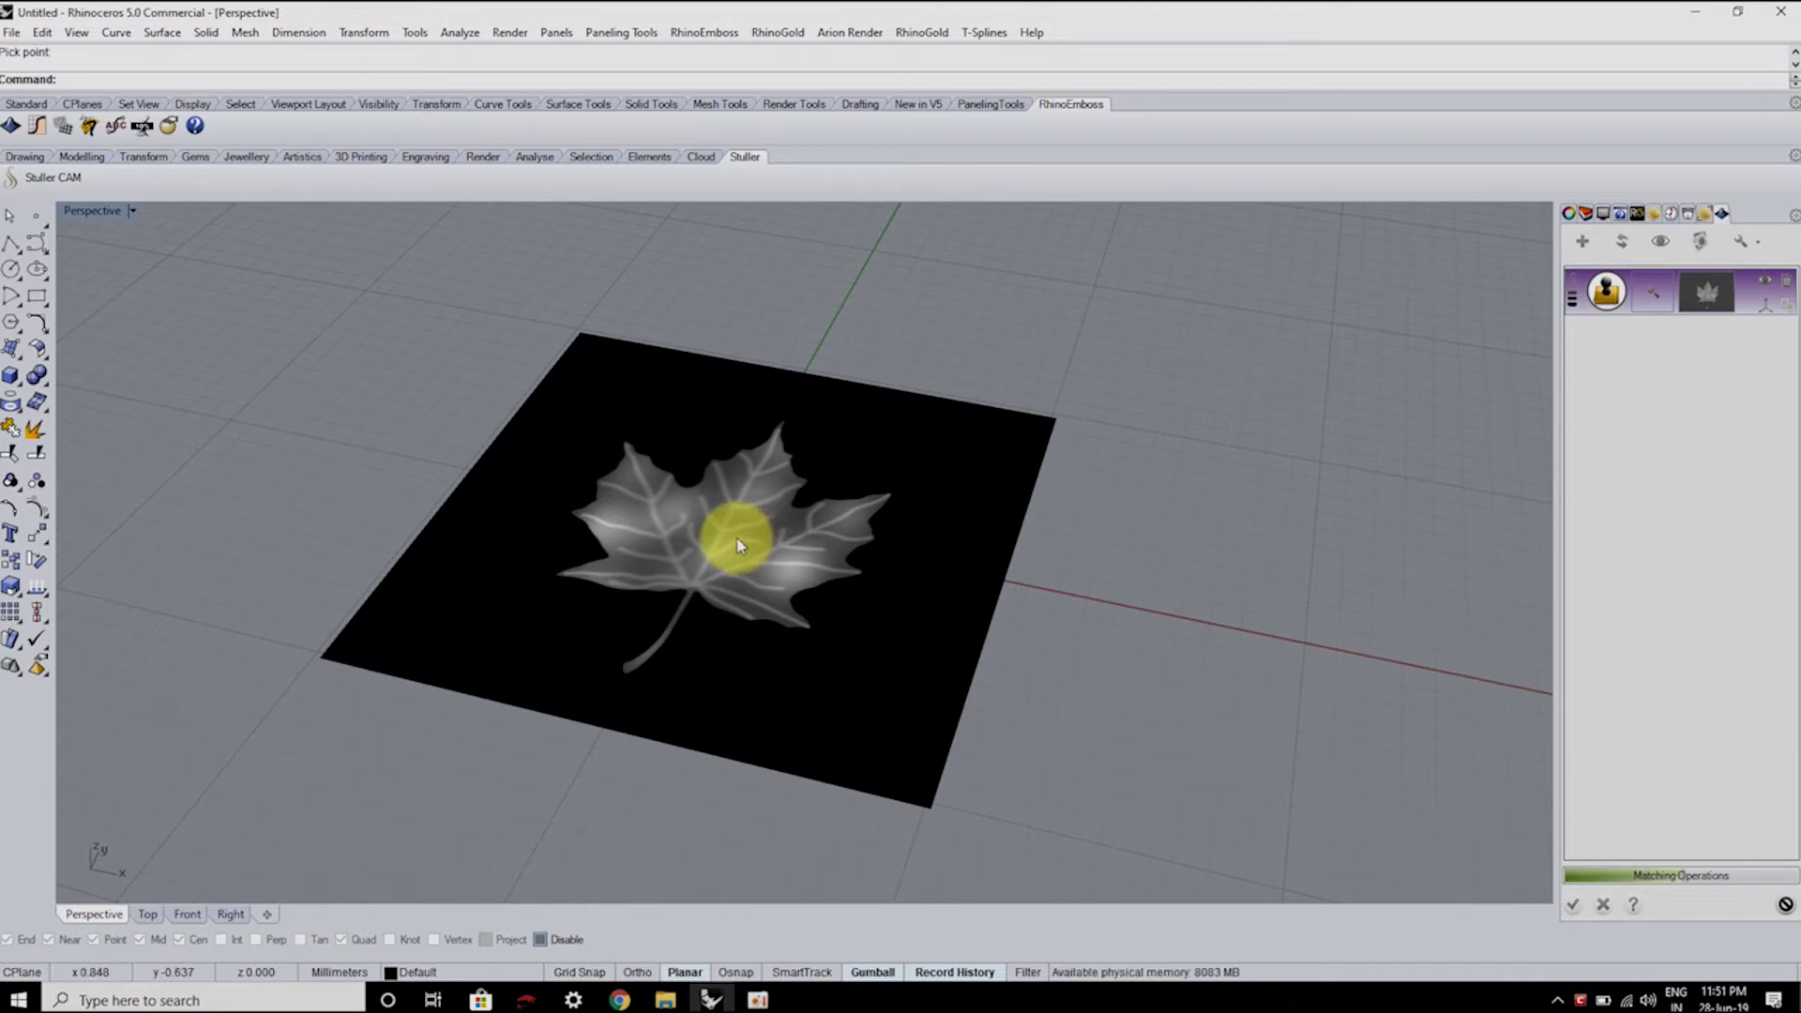
- Orbit and zoom around the leaf relief to inspect its veins
scroll(741, 483, "up", 4)
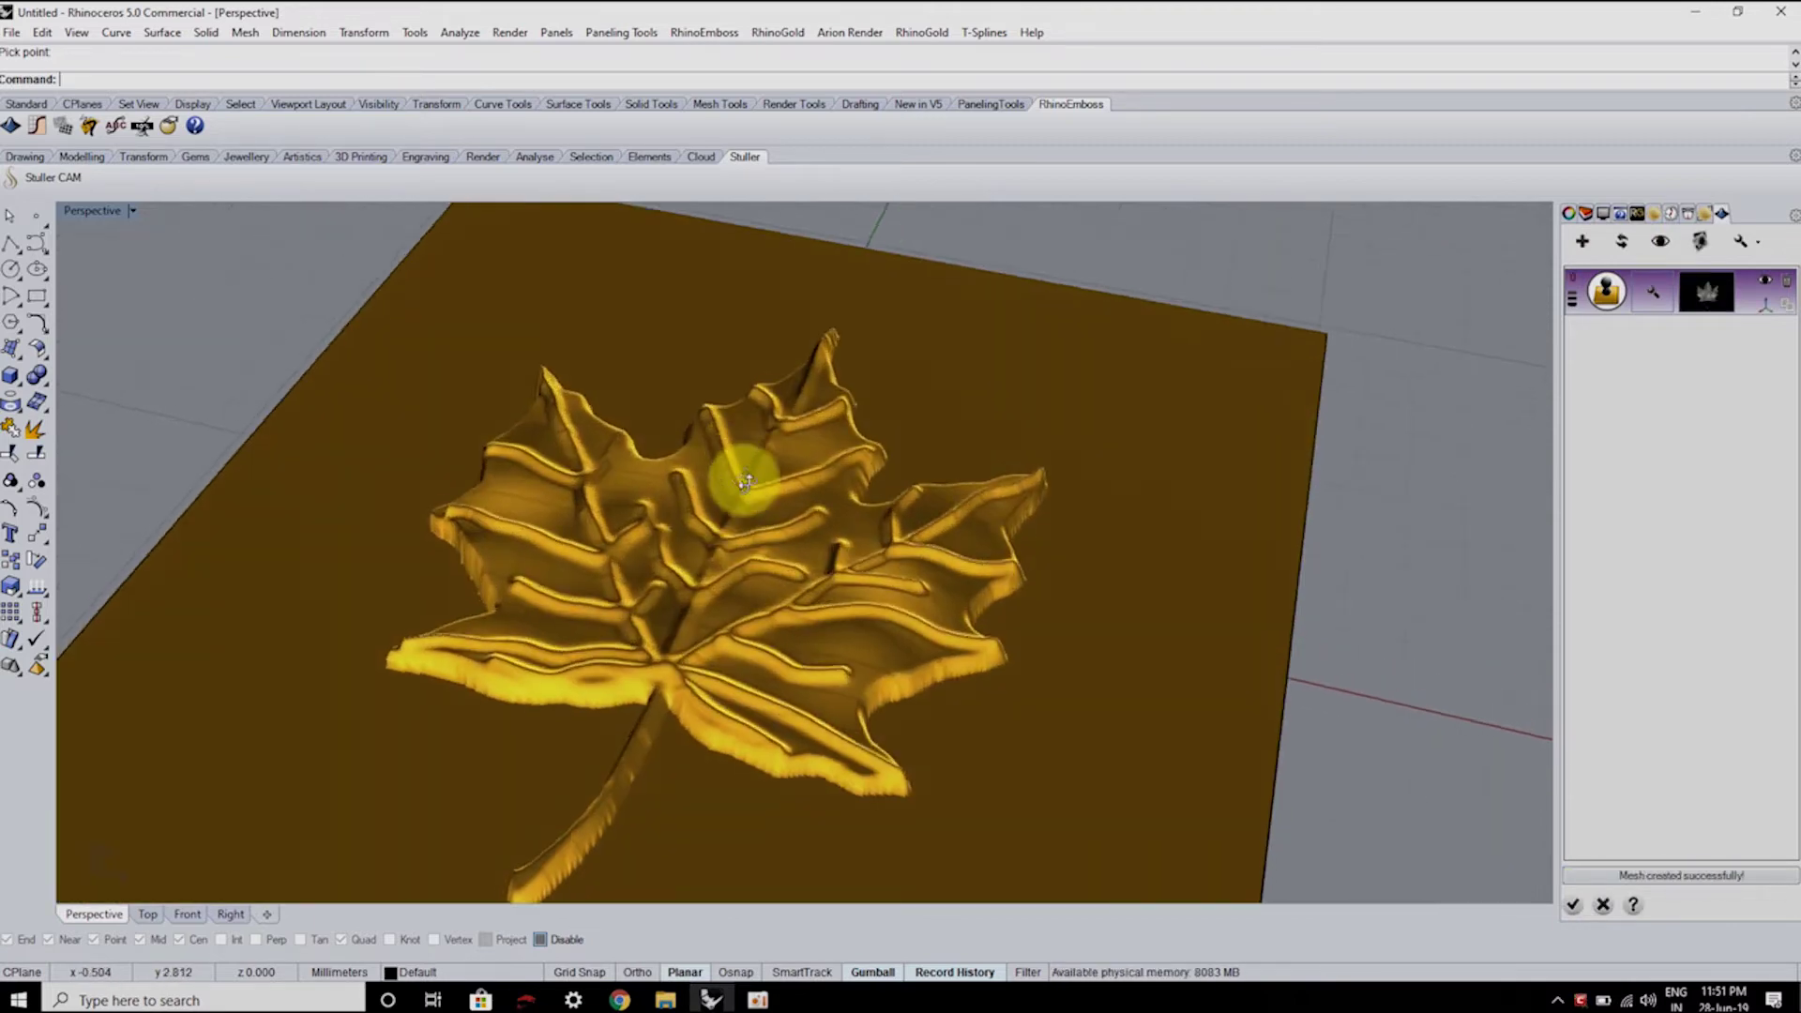
mouse_move(746, 482)
right_mouse_down()
mouse_move(775, 603)
mouse_move(723, 487)
right_mouse_up()
scroll(792, 595, "up", 5)
scroll(885, 563, "down", 3)
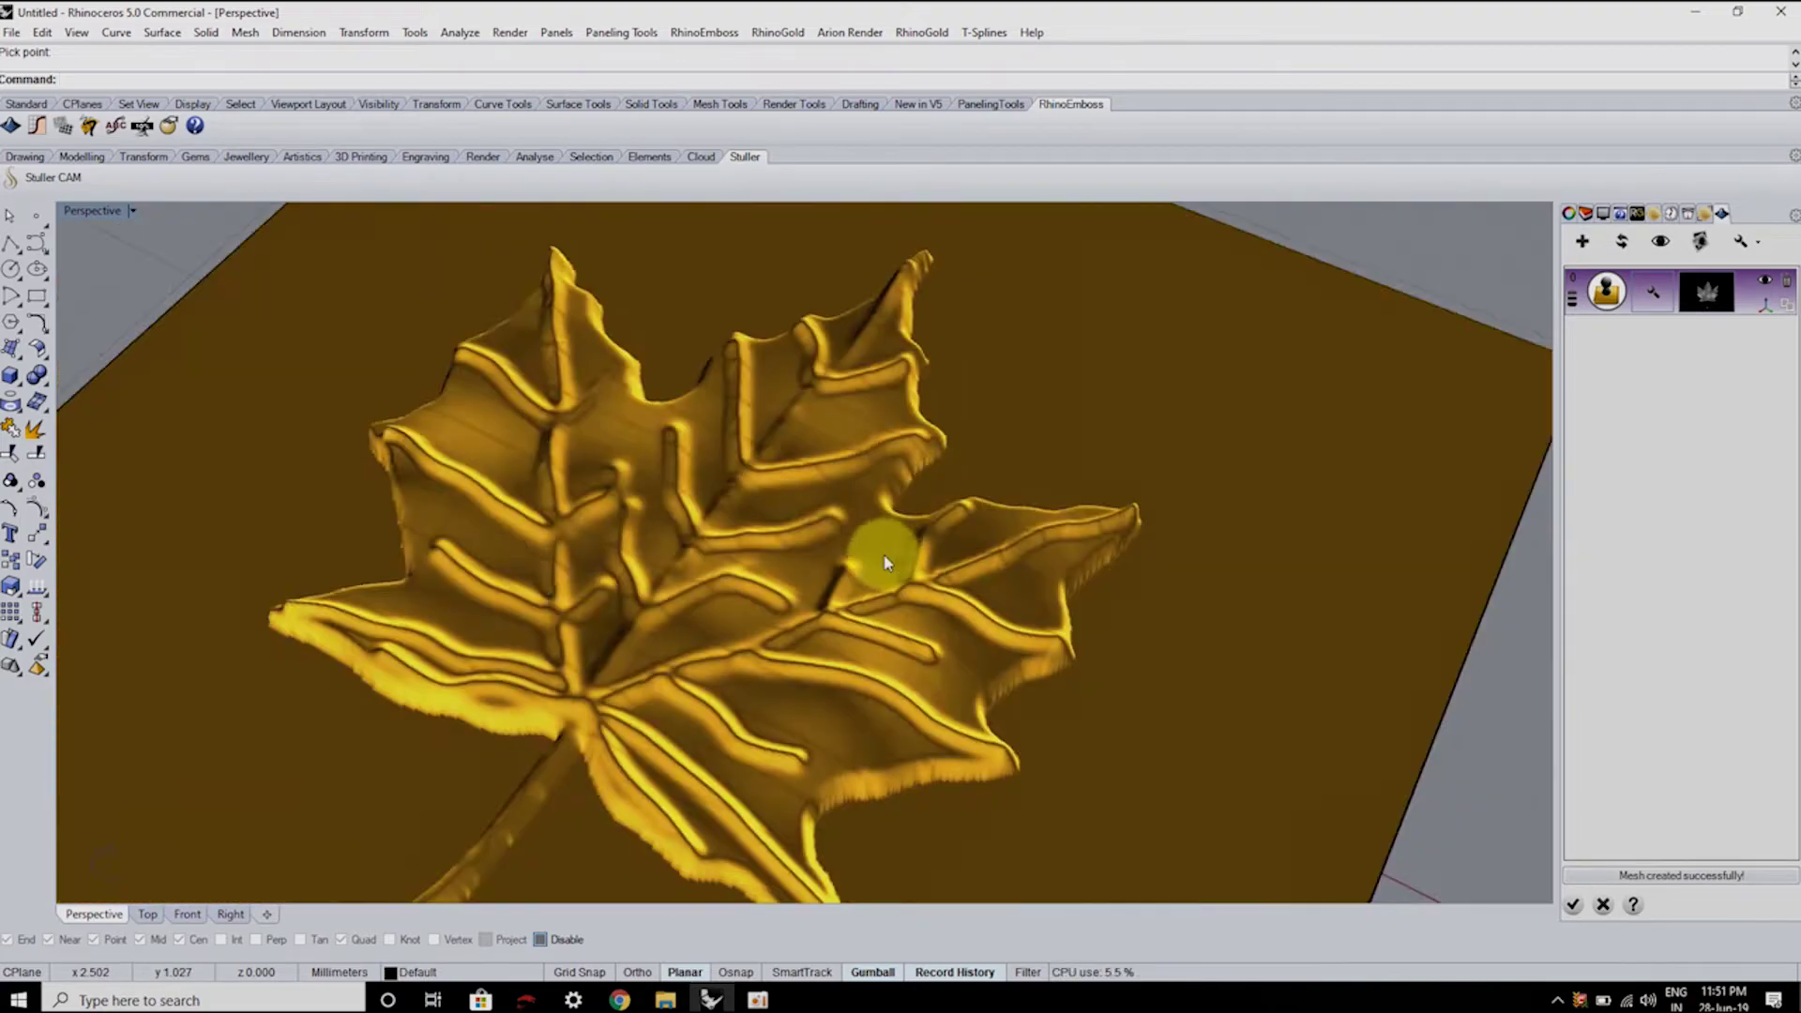
mouse_move(885, 563)
right_mouse_down()
mouse_move(756, 503)
mouse_move(632, 539)
mouse_move(663, 575)
mouse_move(892, 575)
mouse_move(853, 575)
mouse_move(857, 611)
mouse_move(884, 611)
mouse_move(776, 499)
mouse_move(819, 484)
mouse_move(830, 506)
right_mouse_up()
scroll(756, 502, "up", 5)
scroll(872, 581, "down", 5)
scroll(825, 575, "up", 5)
scroll(1002, 646, "up", 3)
scroll(1002, 645, "down", 3)
- Add a brush emboss operation and set its size to 0.30
left_click(1582, 241)
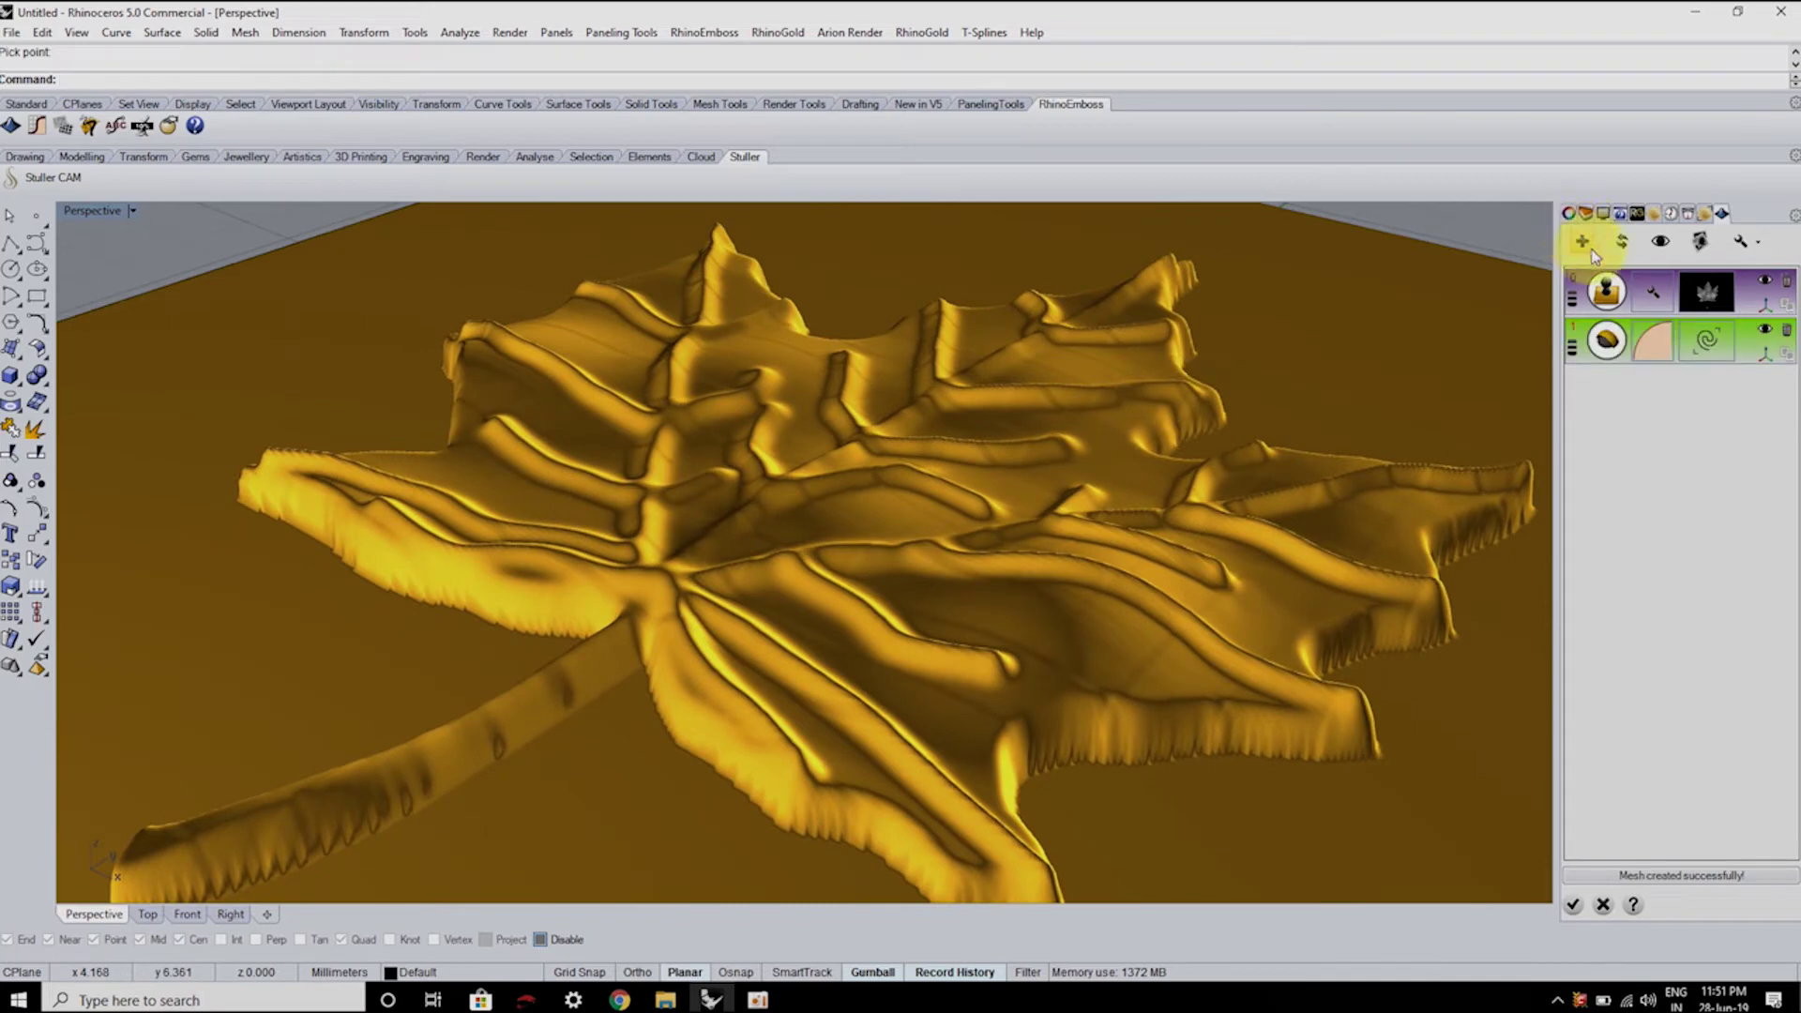
left_click(1609, 343)
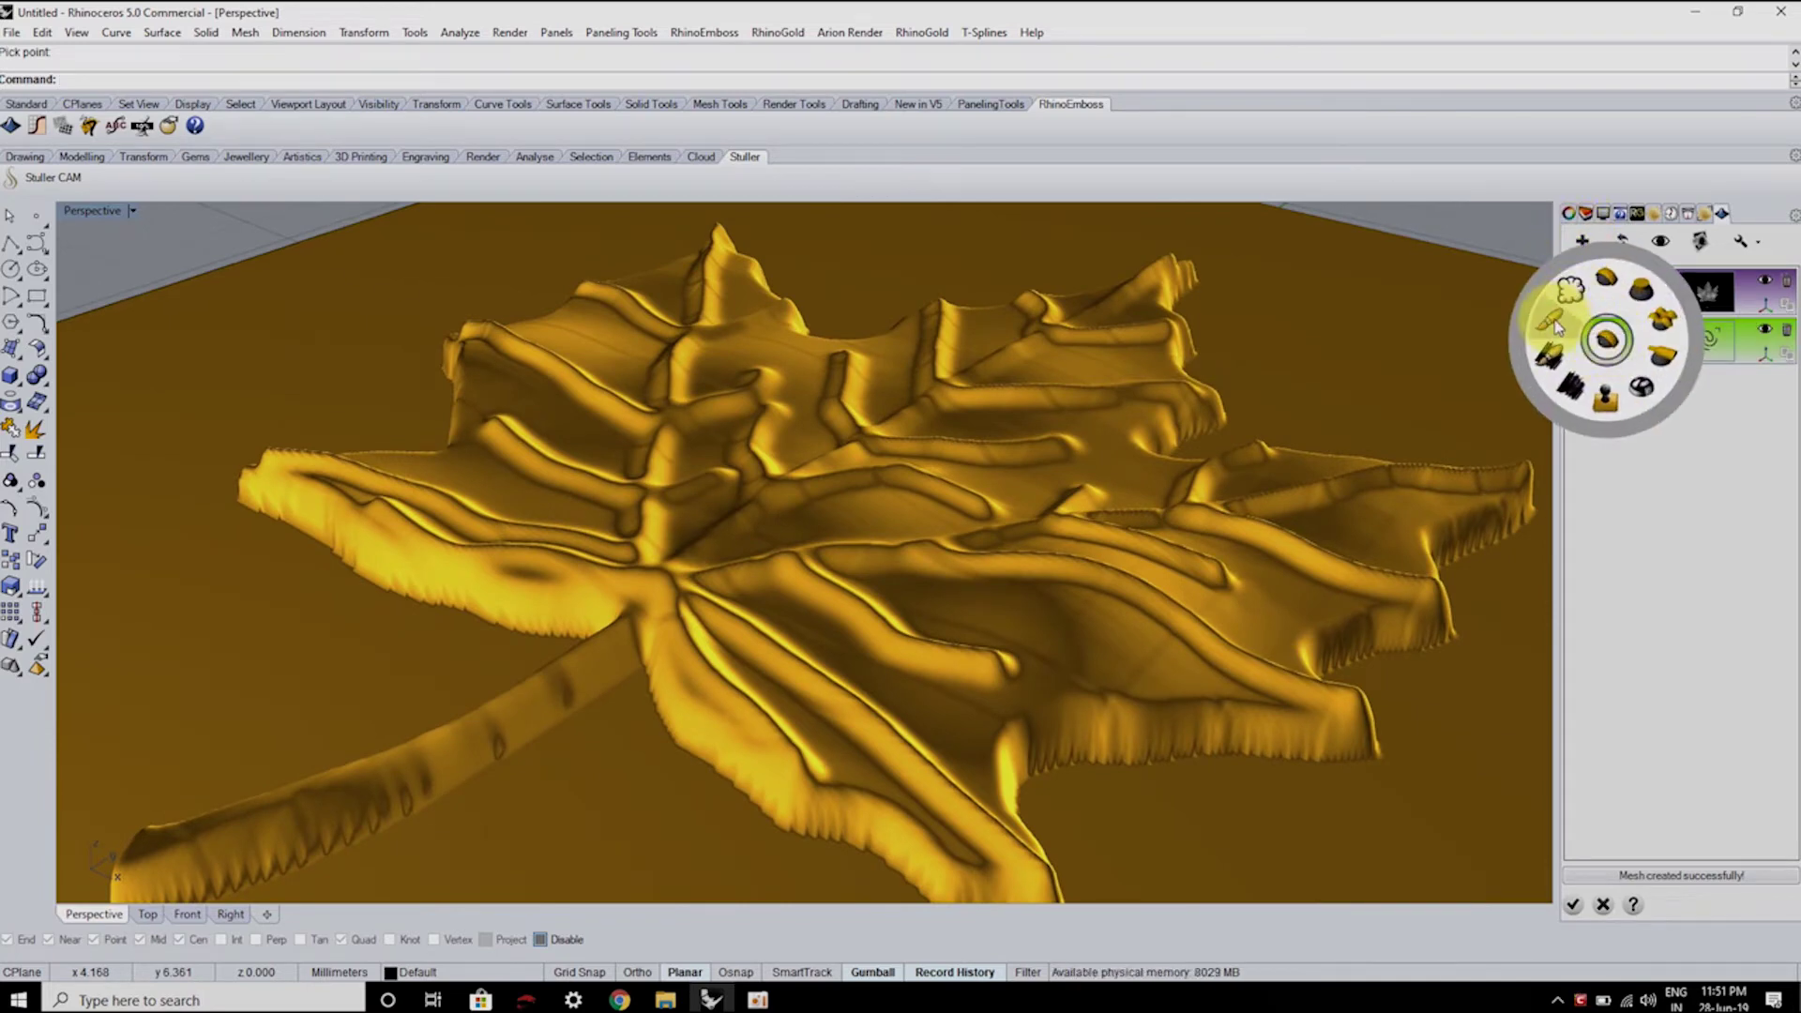
left_click(1557, 319)
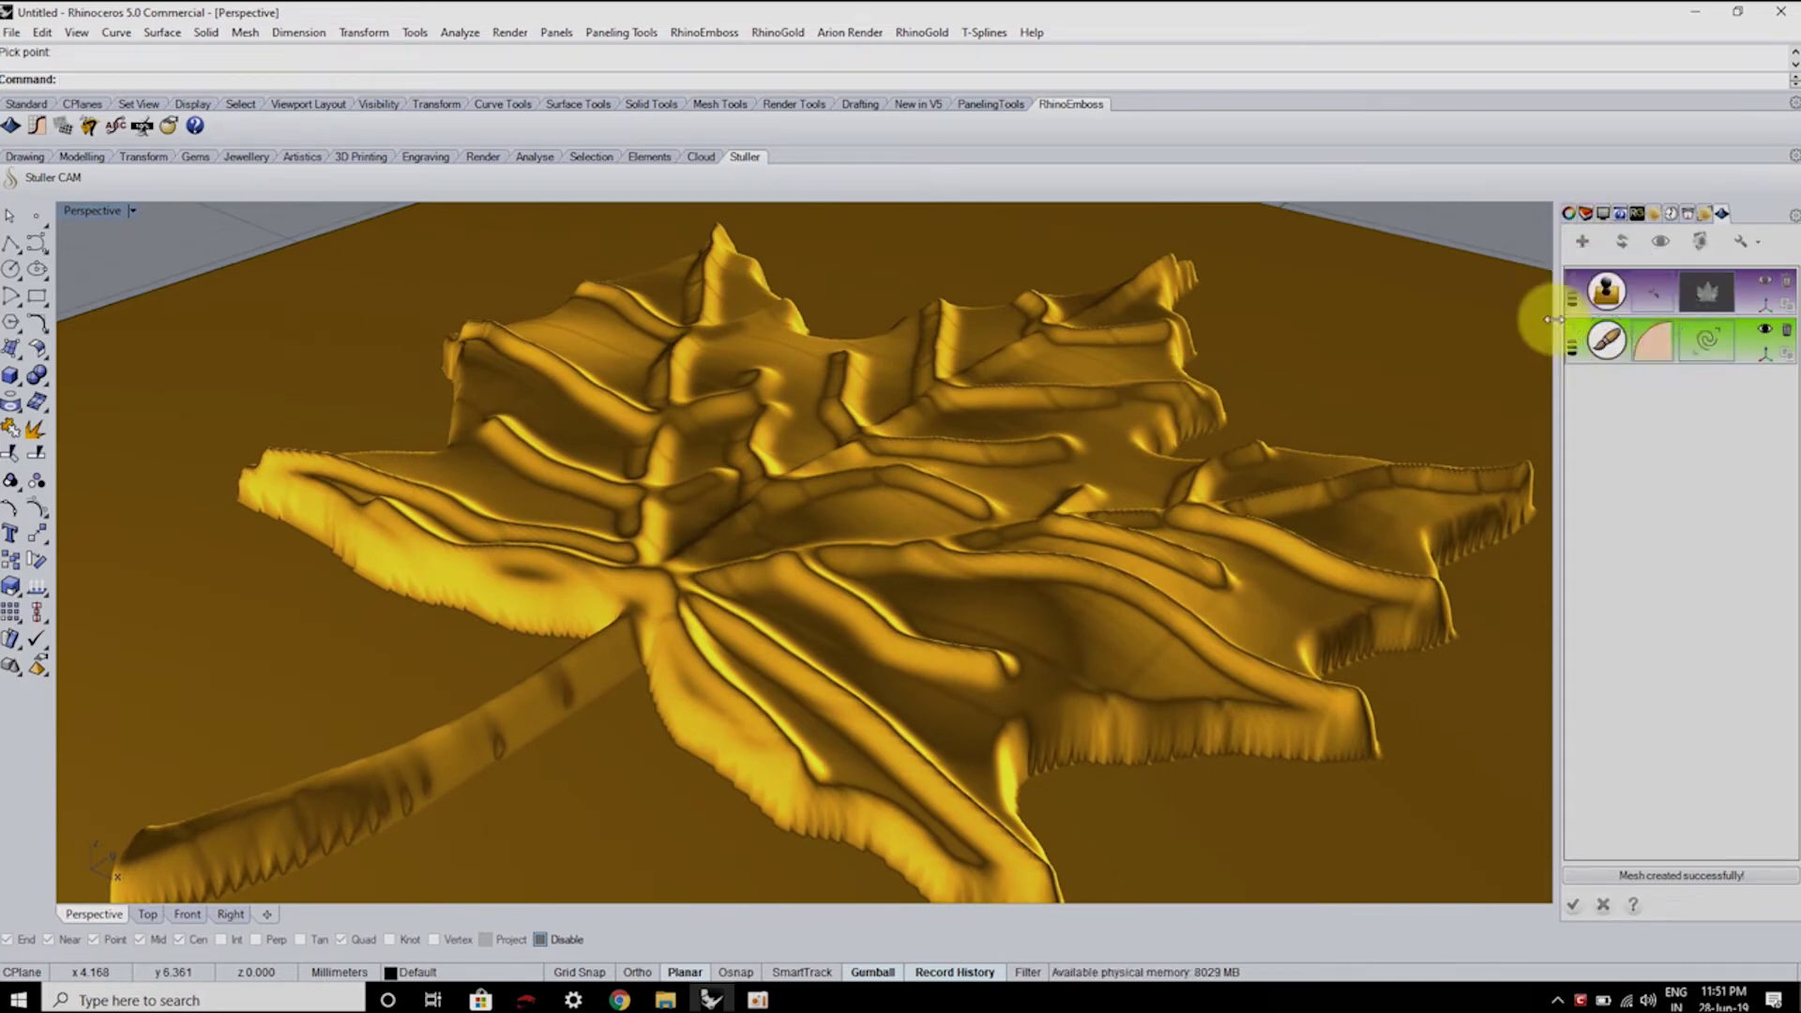
left_click(1652, 342)
left_click_drag(1669, 421, 1611, 418)
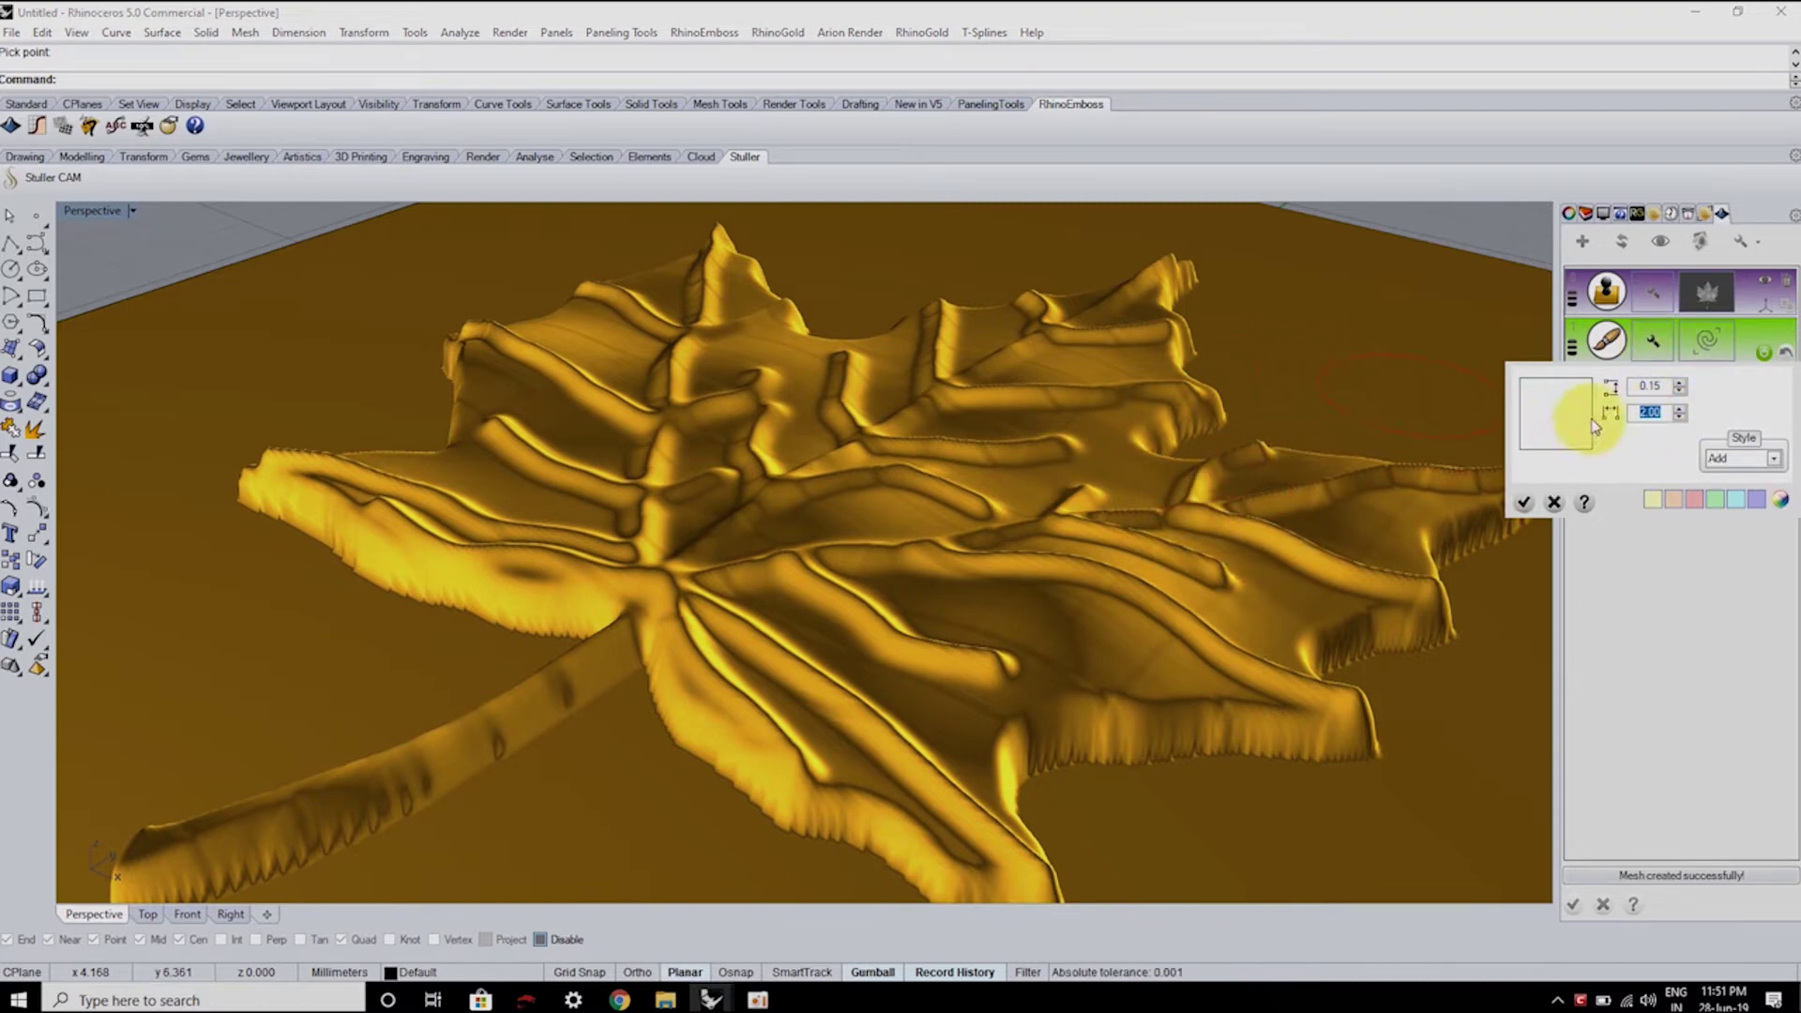
type("1")
left_click(1392, 388)
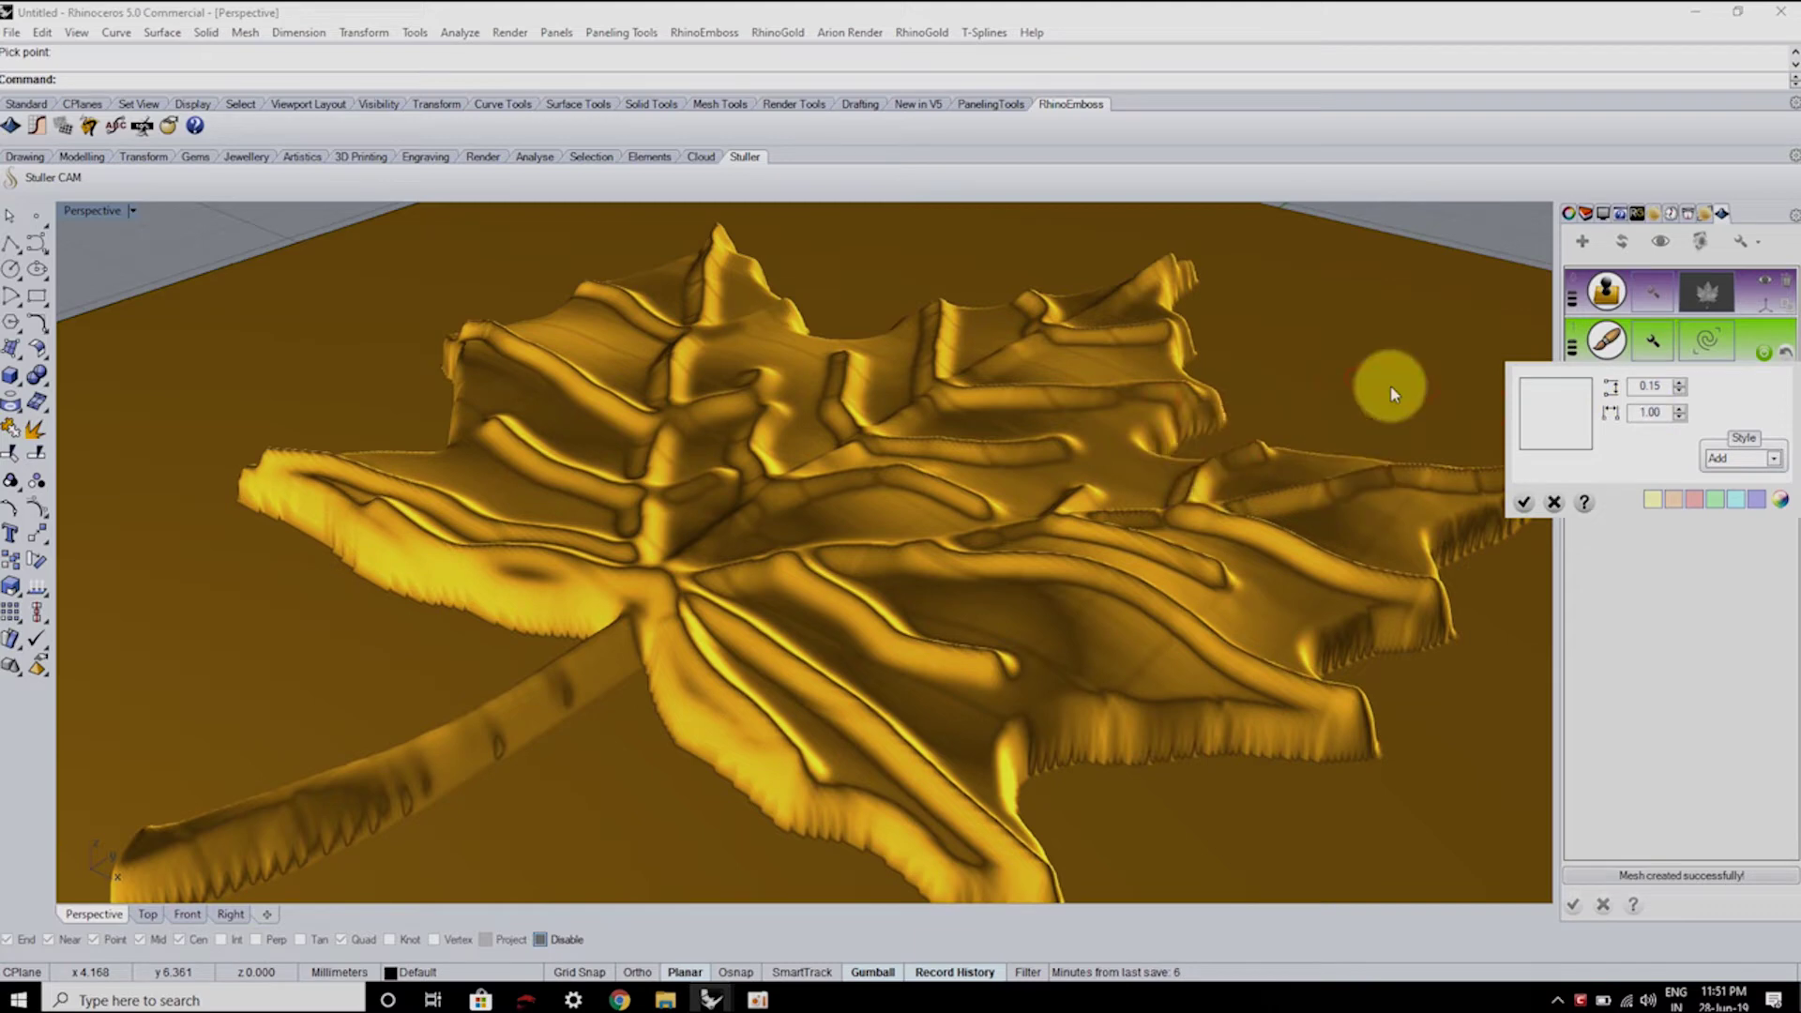
double_click(1665, 414)
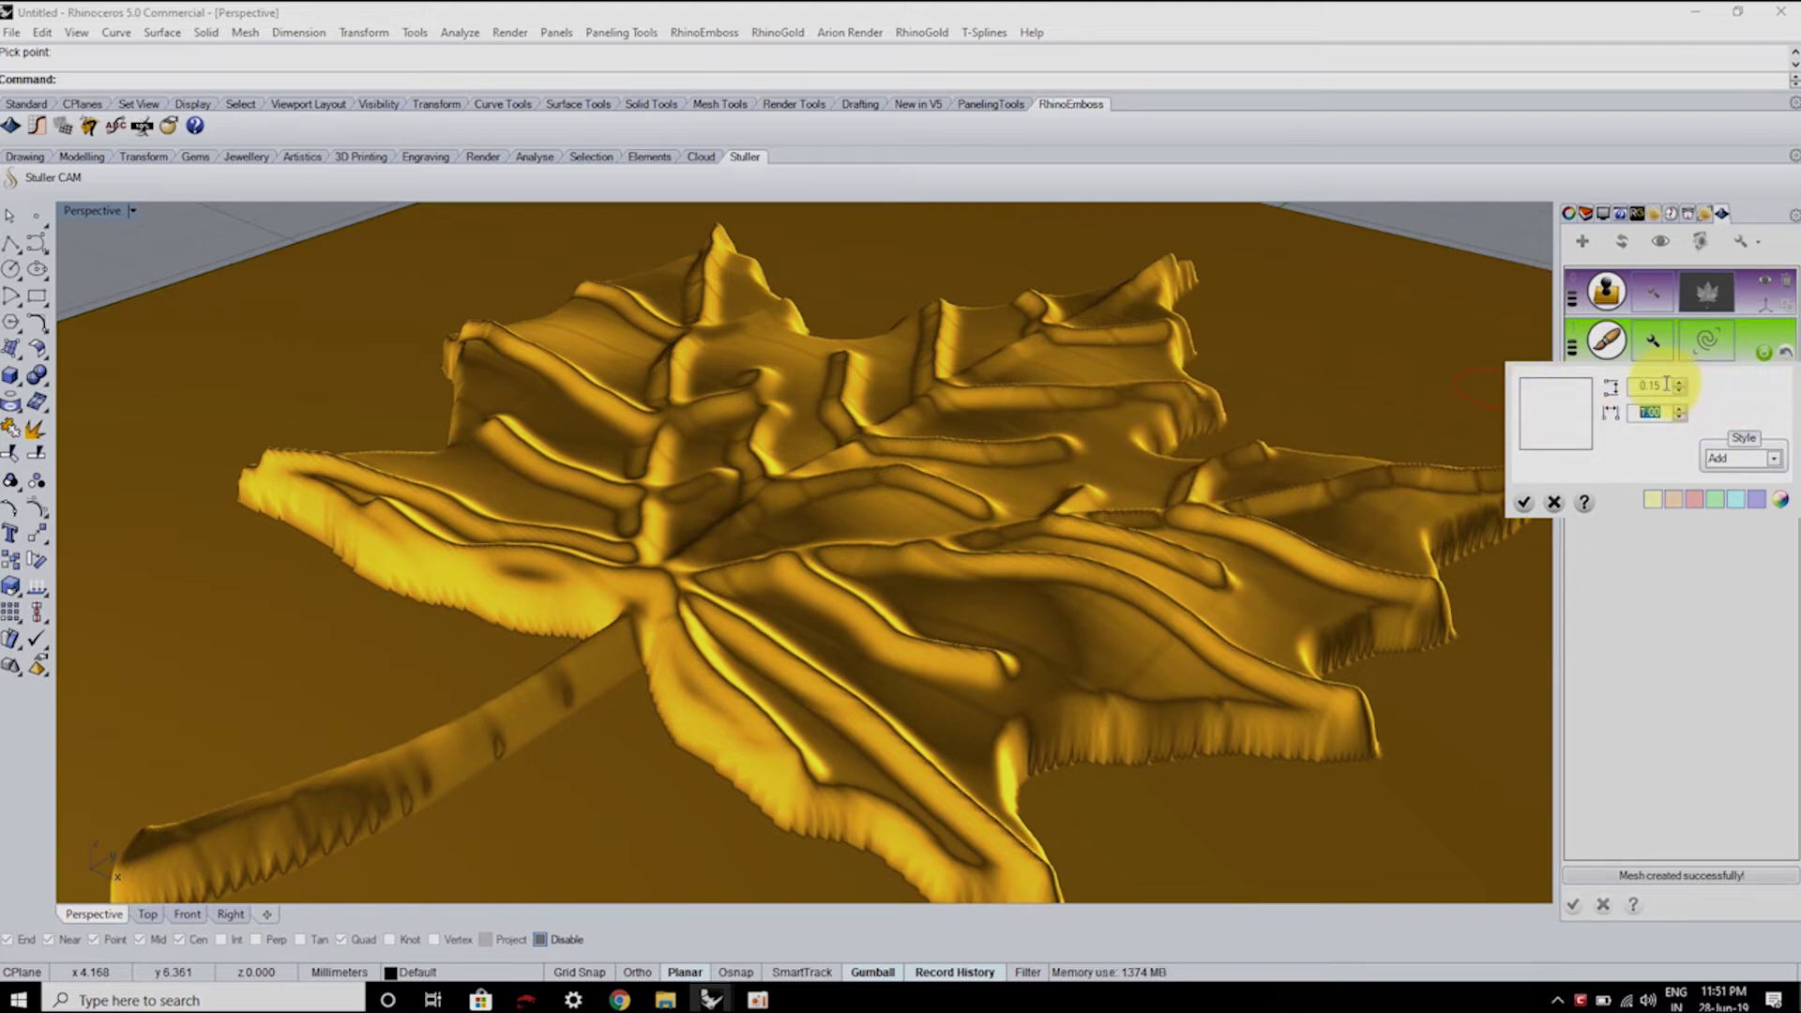
type("1")
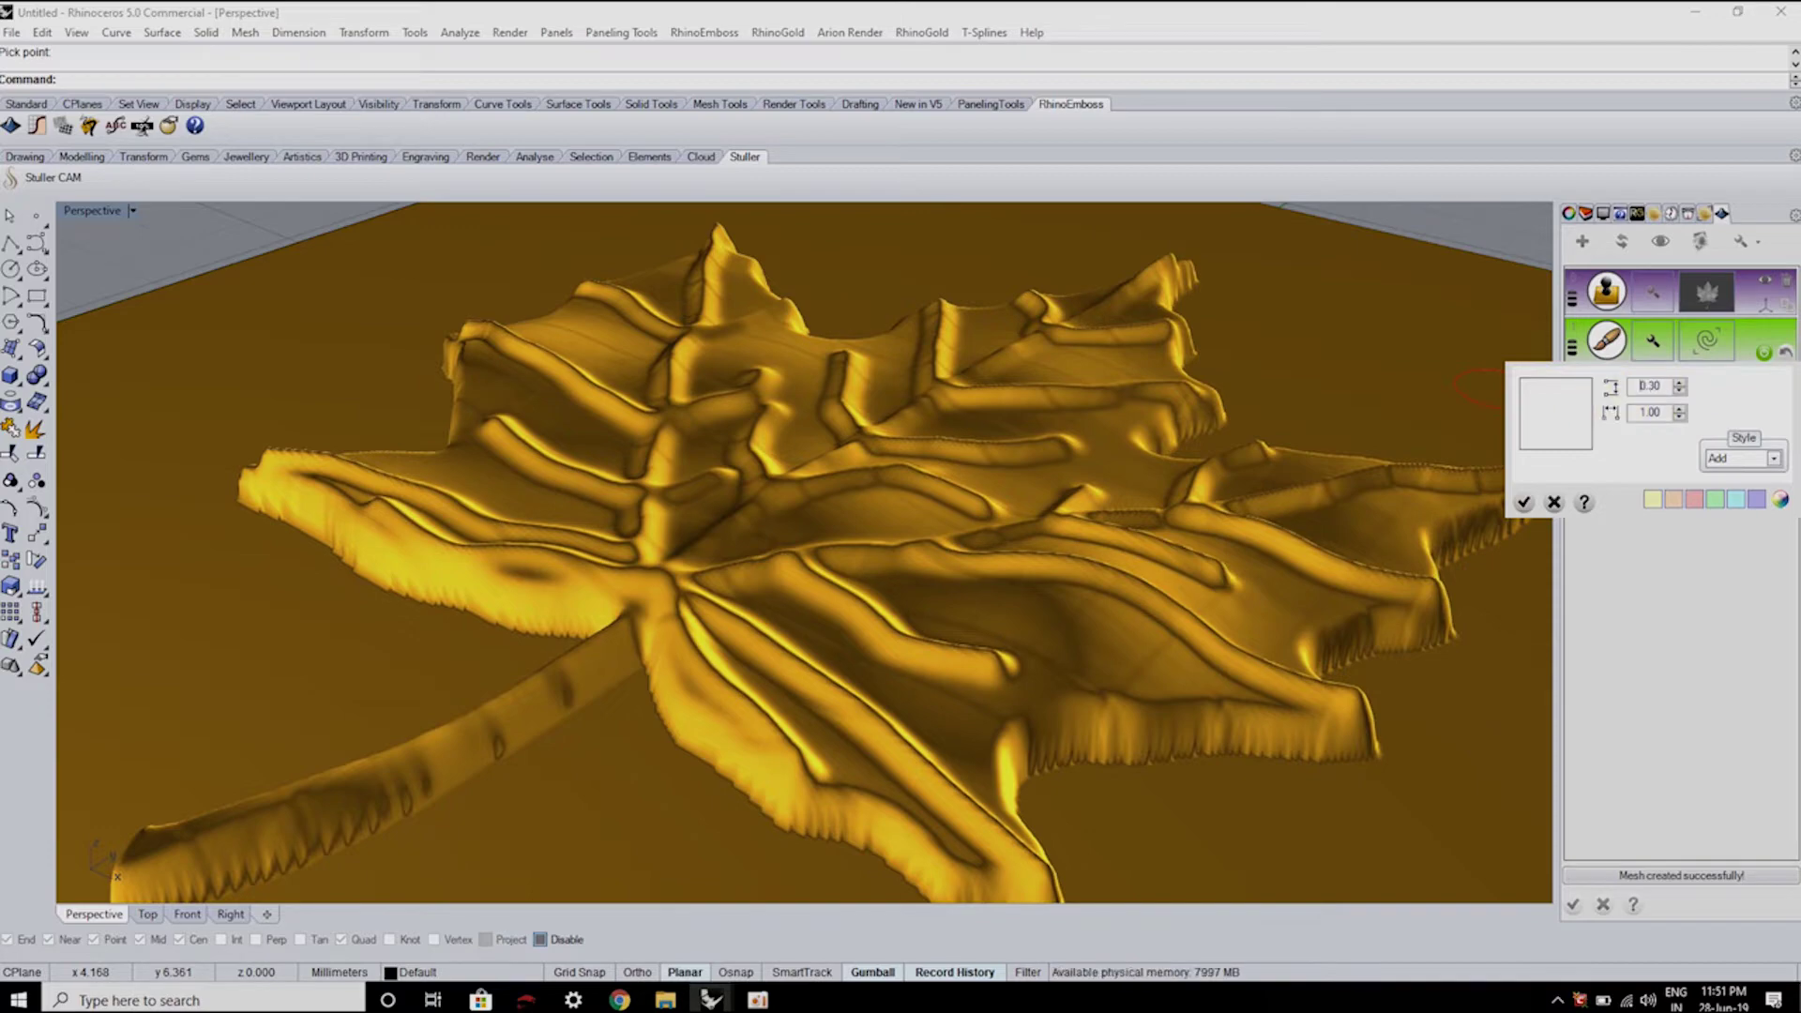
left_click(1523, 502)
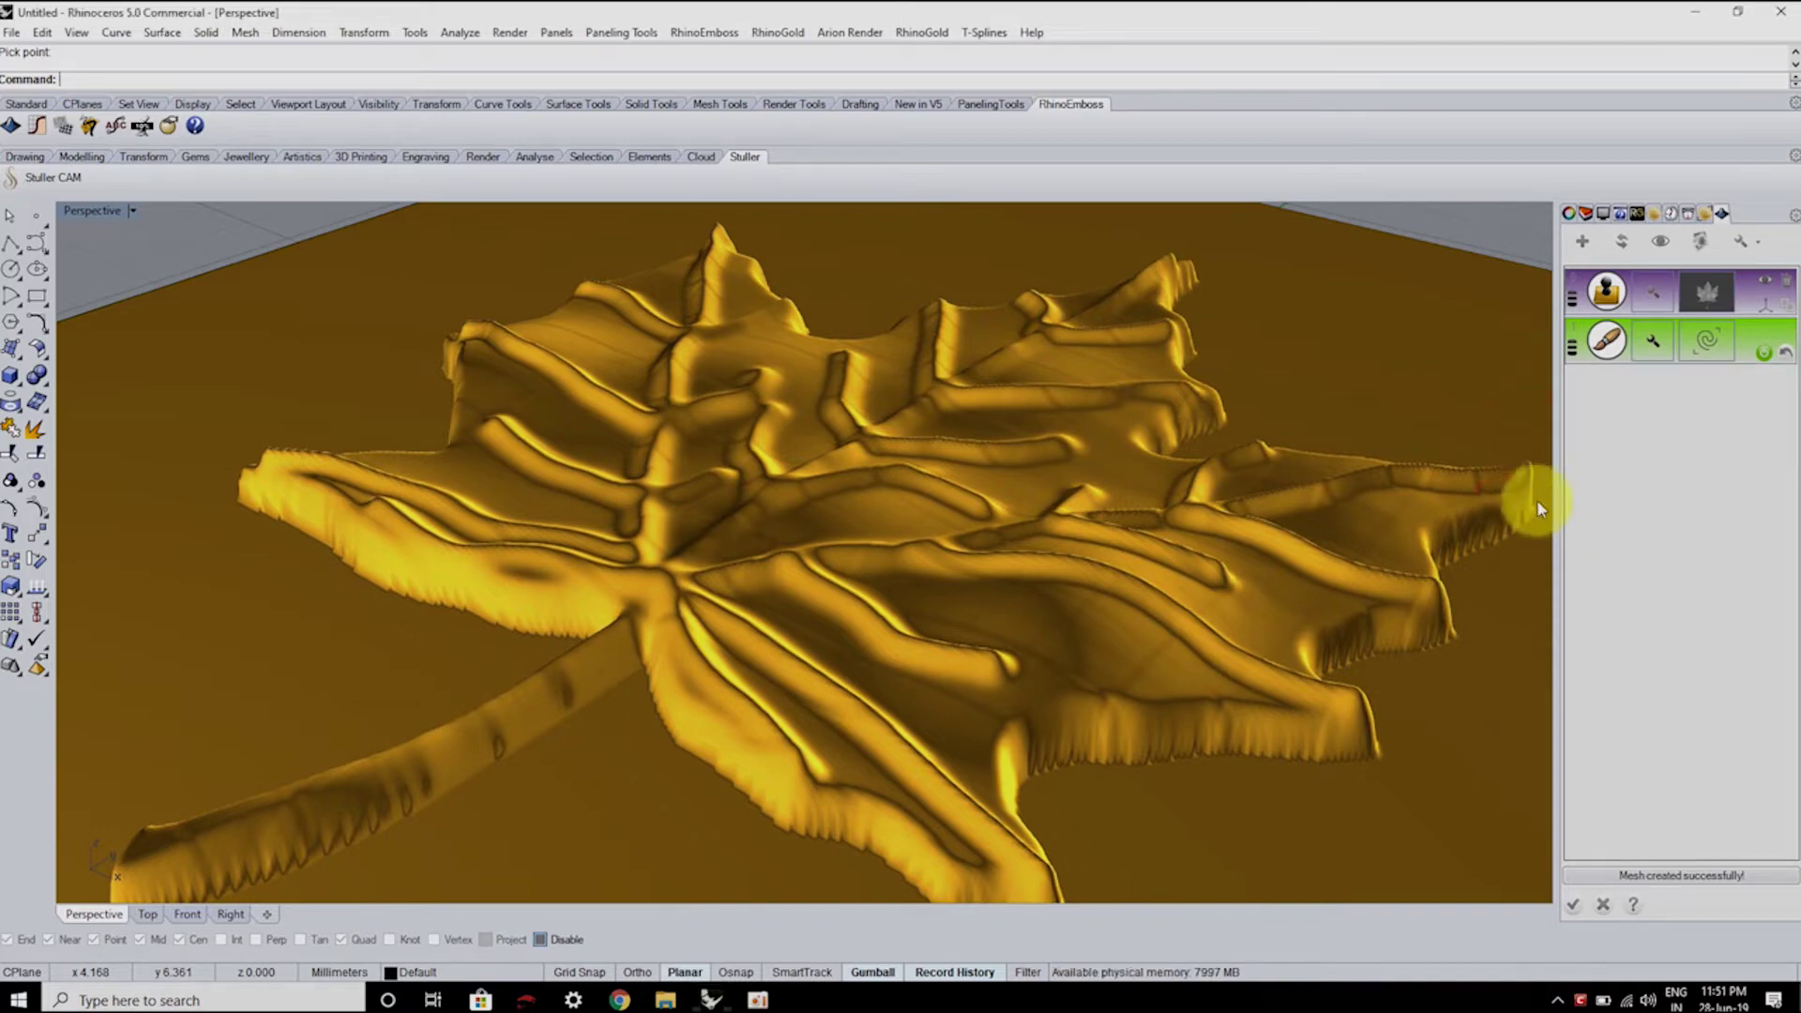
- Tilt the view down onto the leaf and accept brush strength 0.50
right_click_drag(1258, 360, 1254, 522)
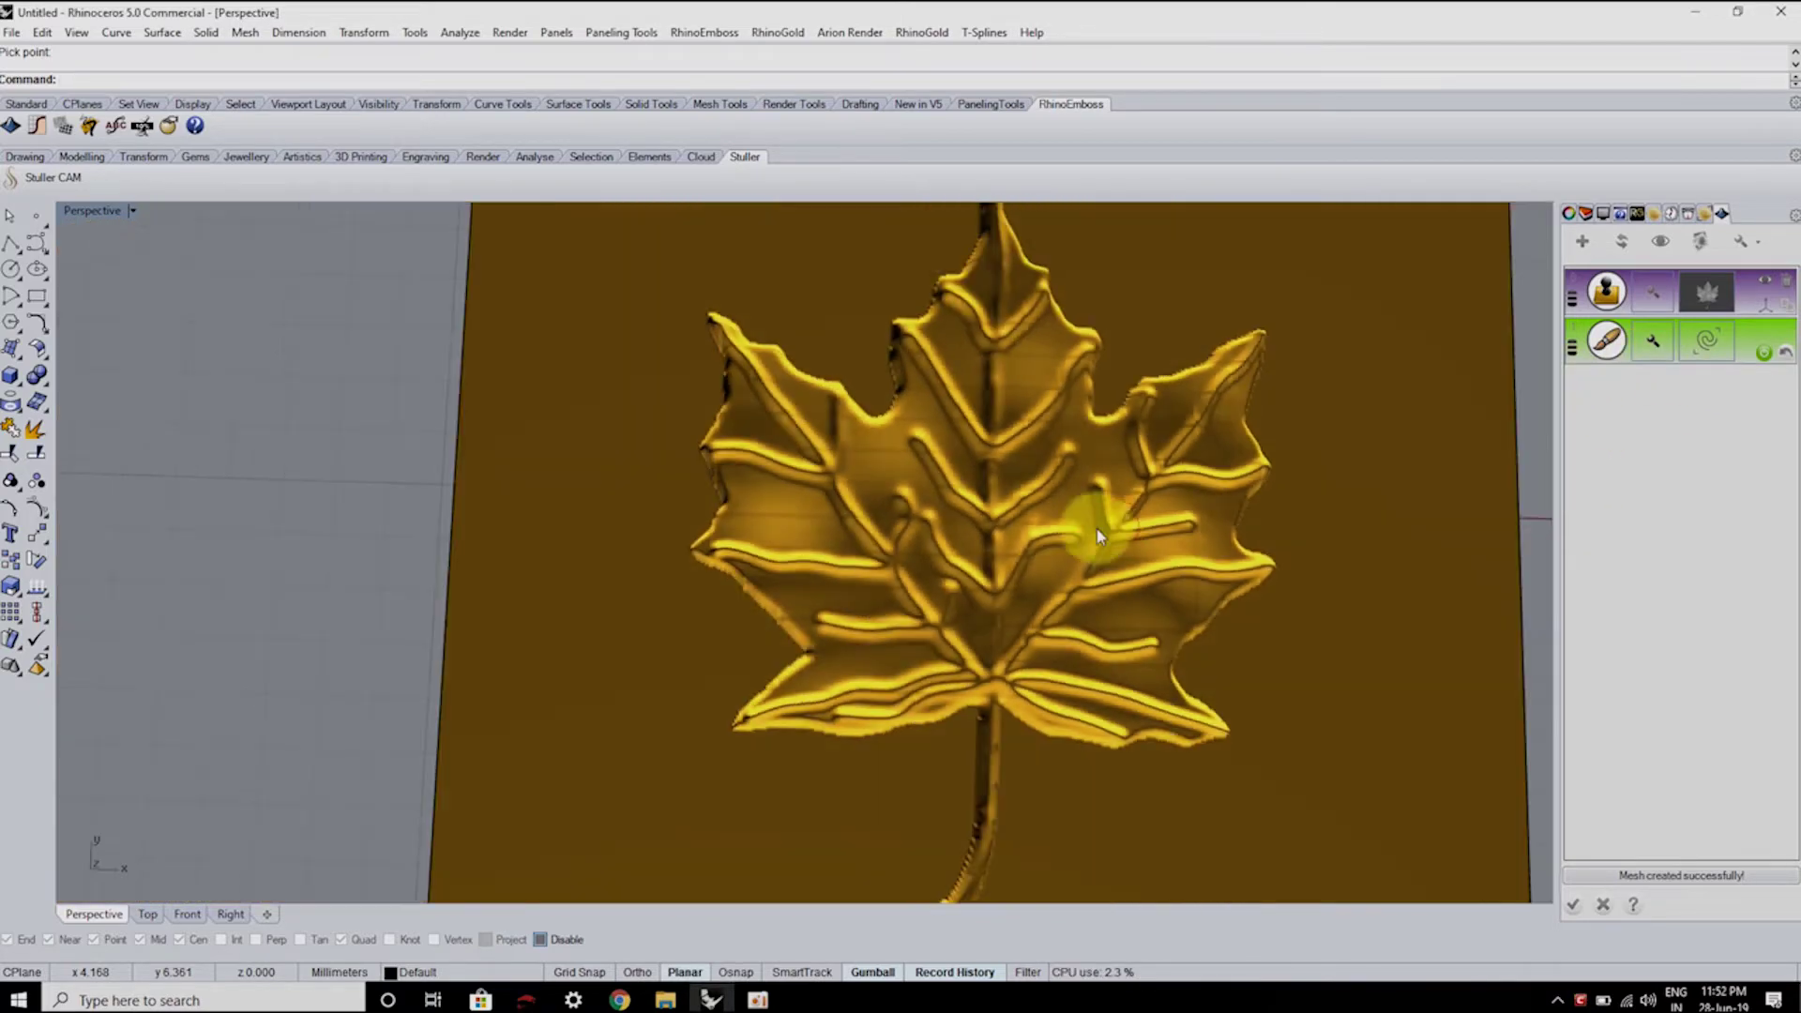
scroll(1094, 523, "up", 5)
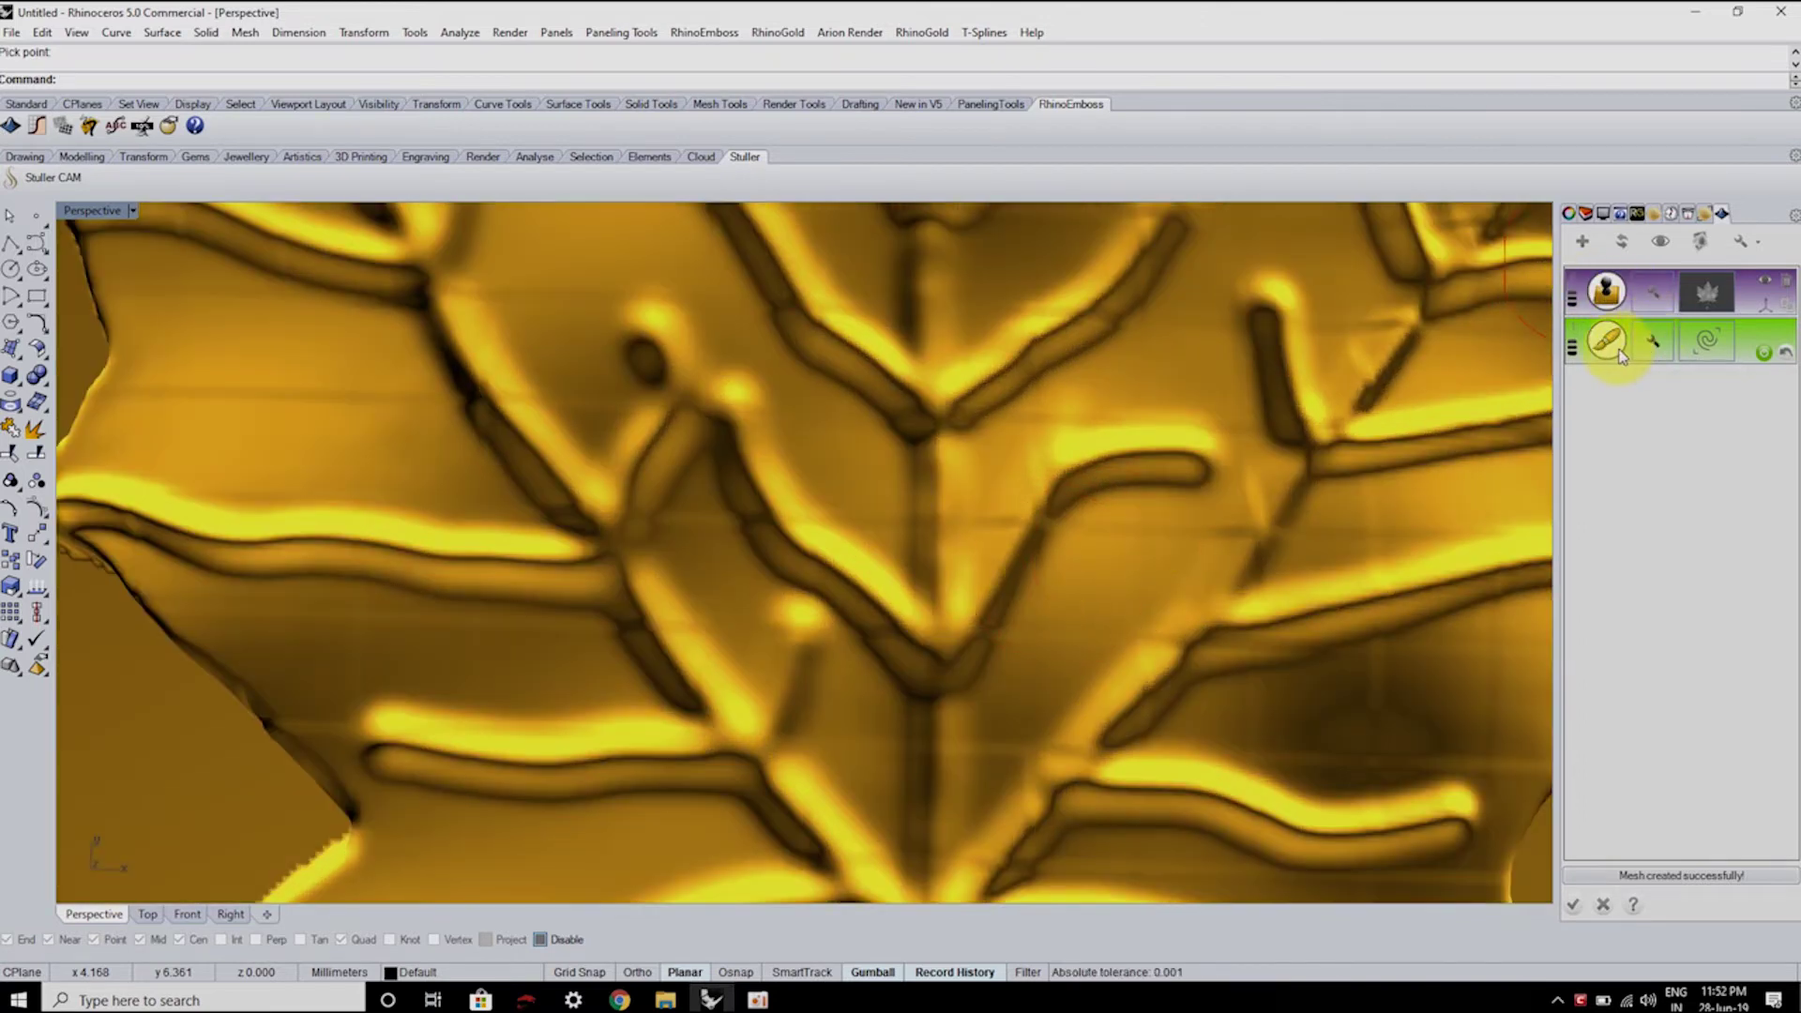
left_click(1653, 351)
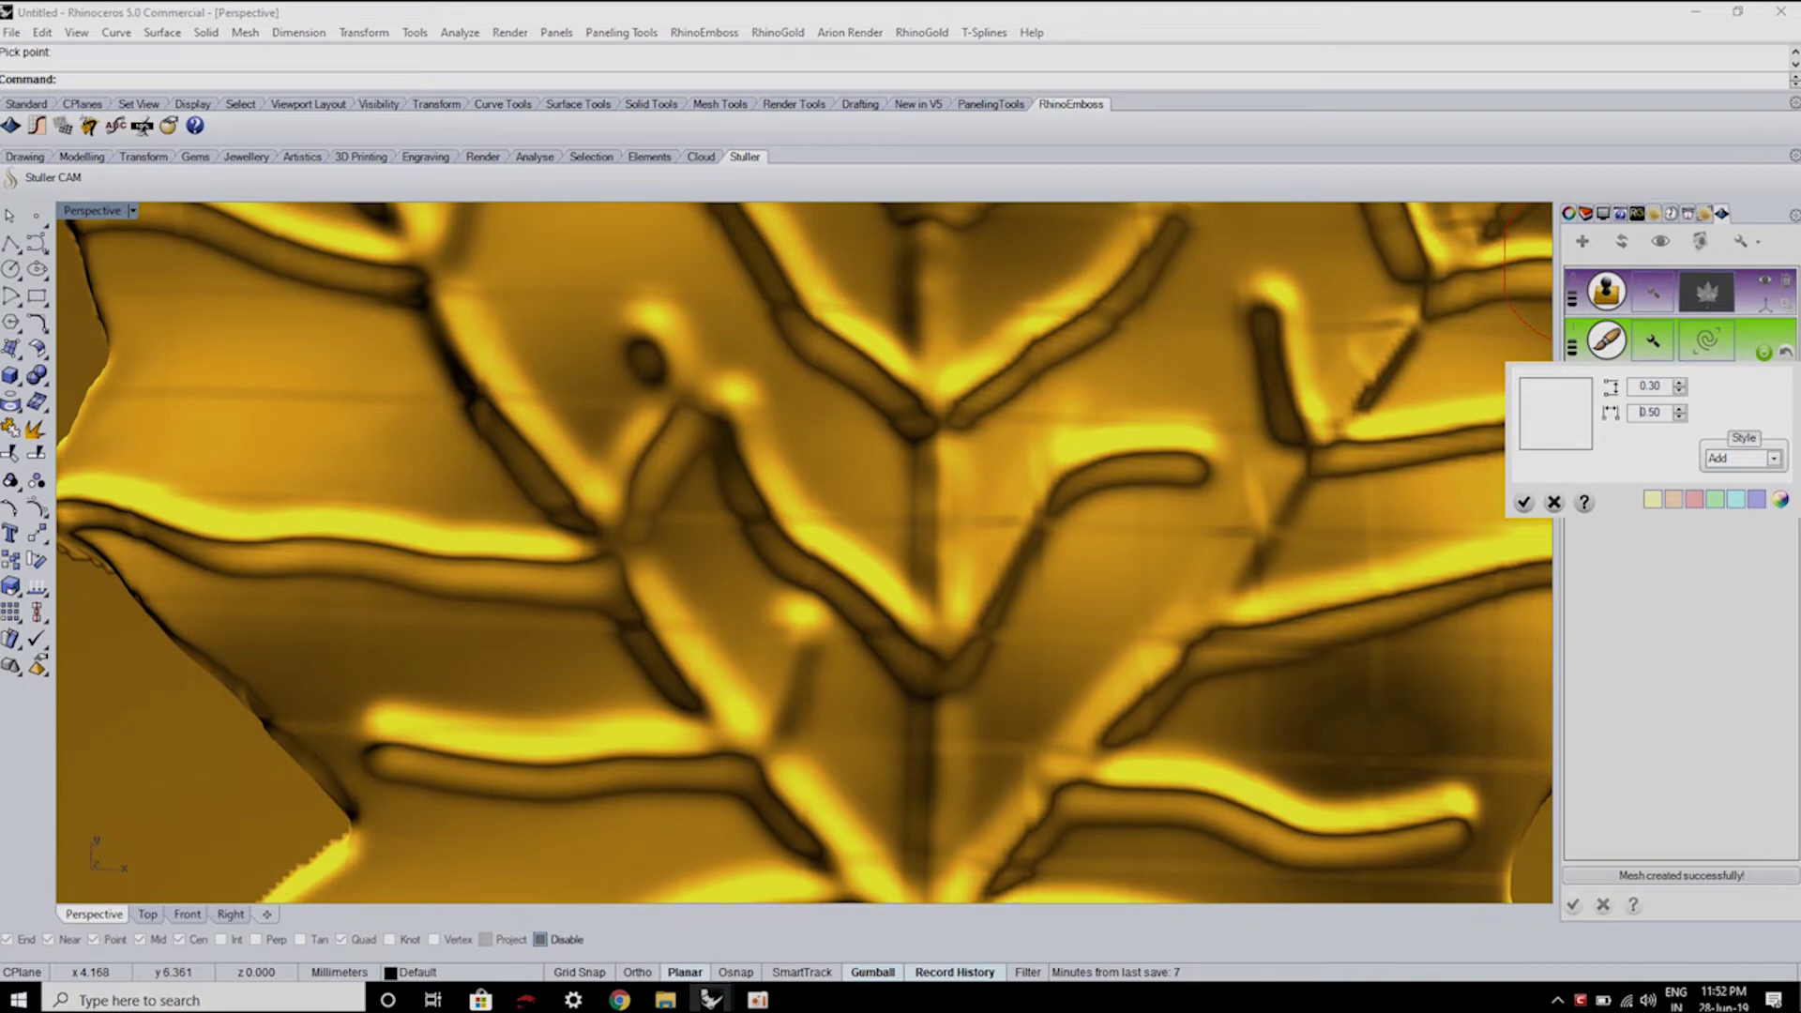
left_click(1524, 502)
scroll(1163, 591, "down", 5)
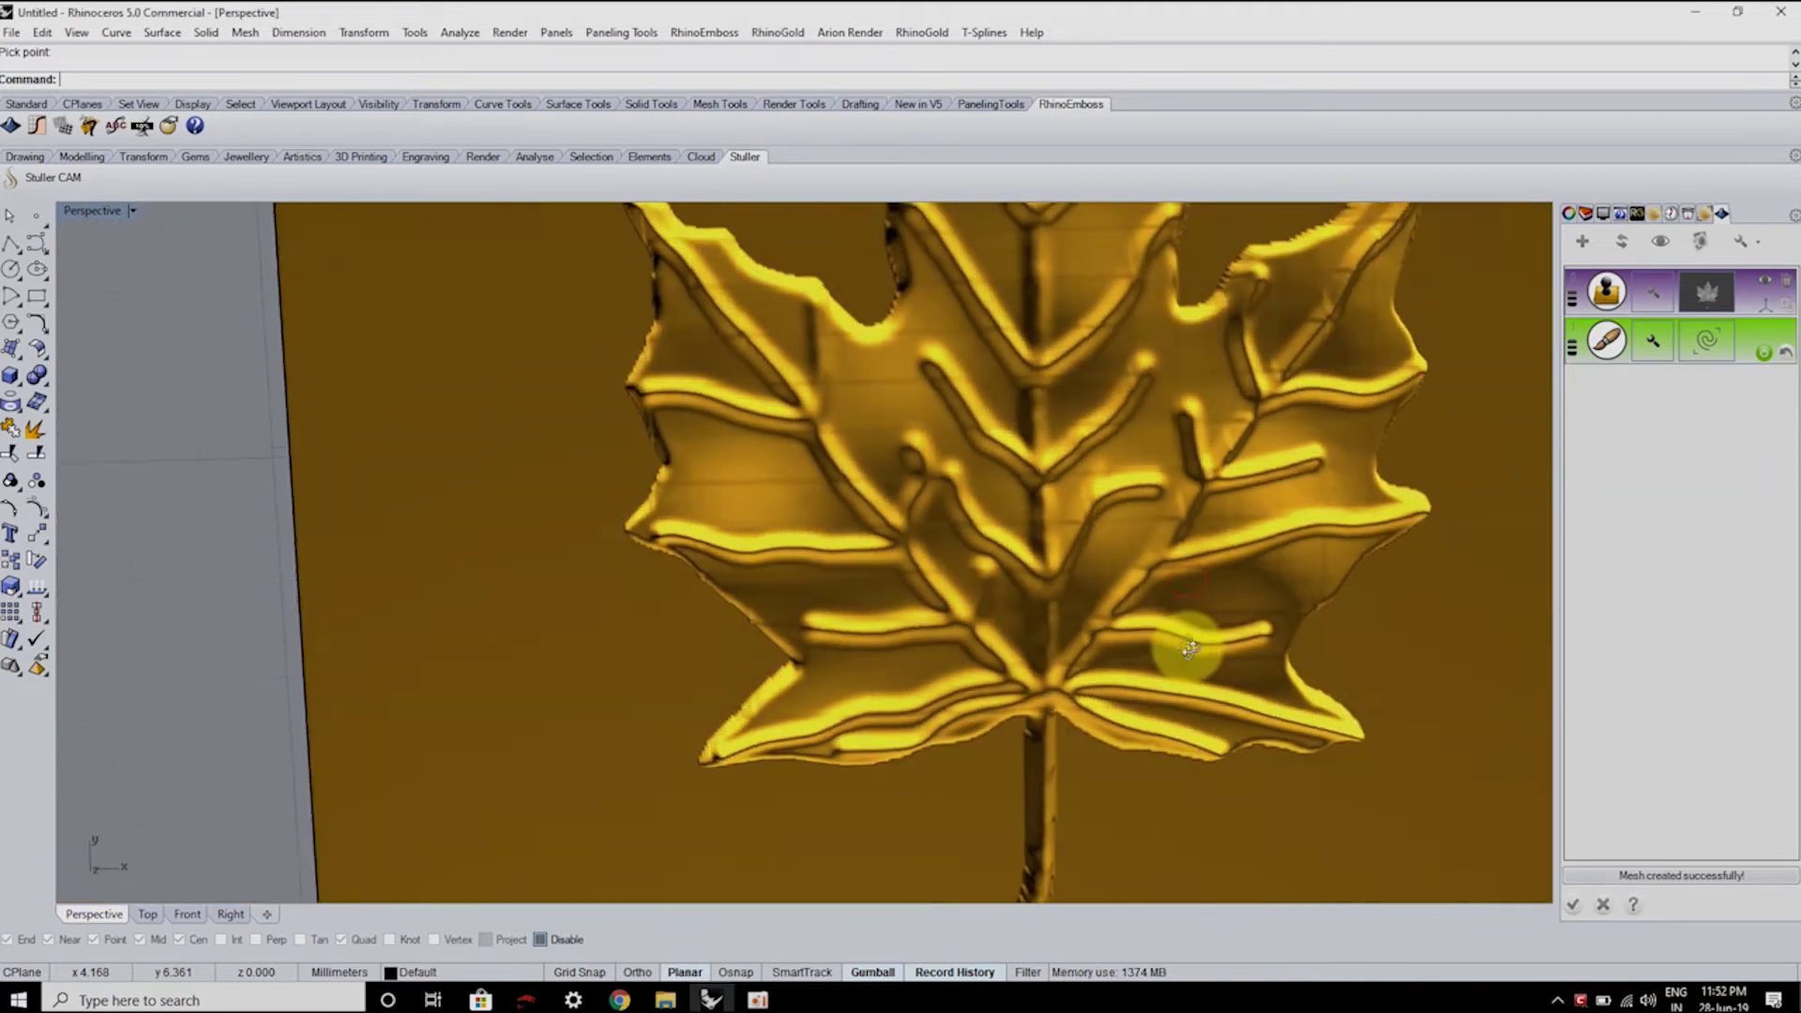
scroll(1189, 647, "up", 5)
- Sculpt two short vein strokes on the right lobe, then undo the last one
left_click_drag(1221, 426, 1323, 481)
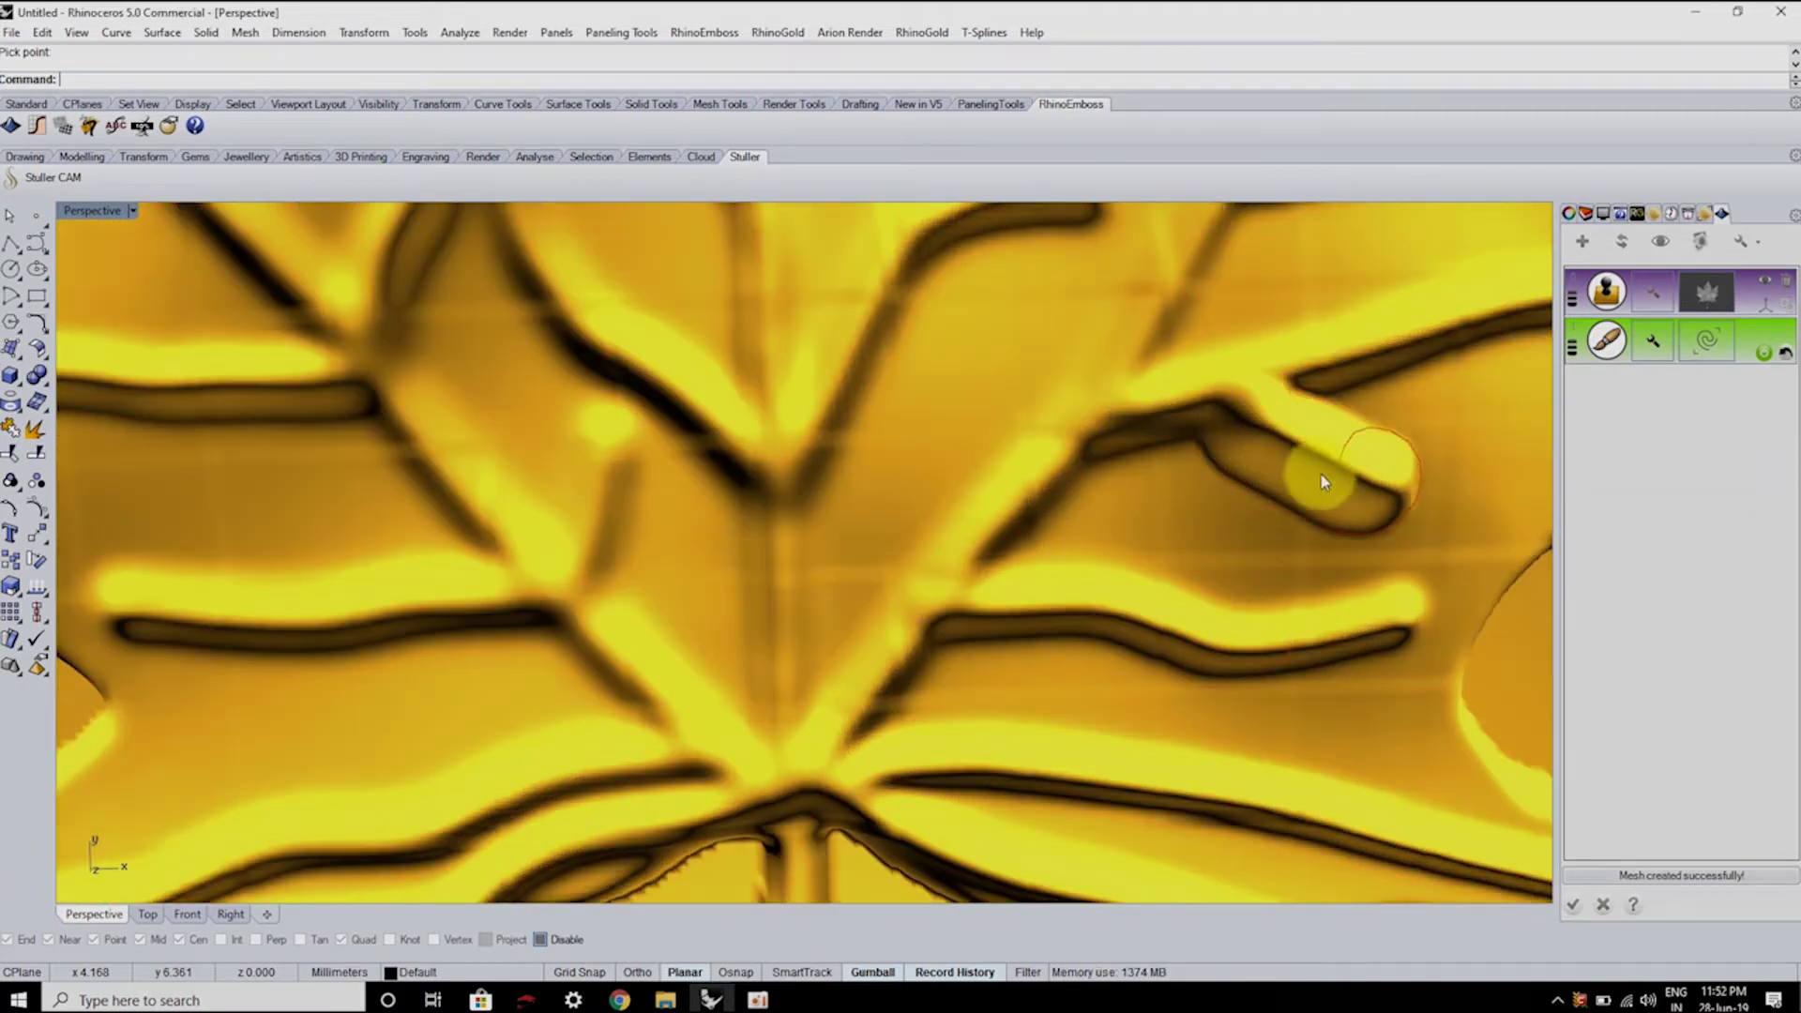
left_click_drag(1129, 591, 1206, 523)
scroll(1129, 537, "down", 5)
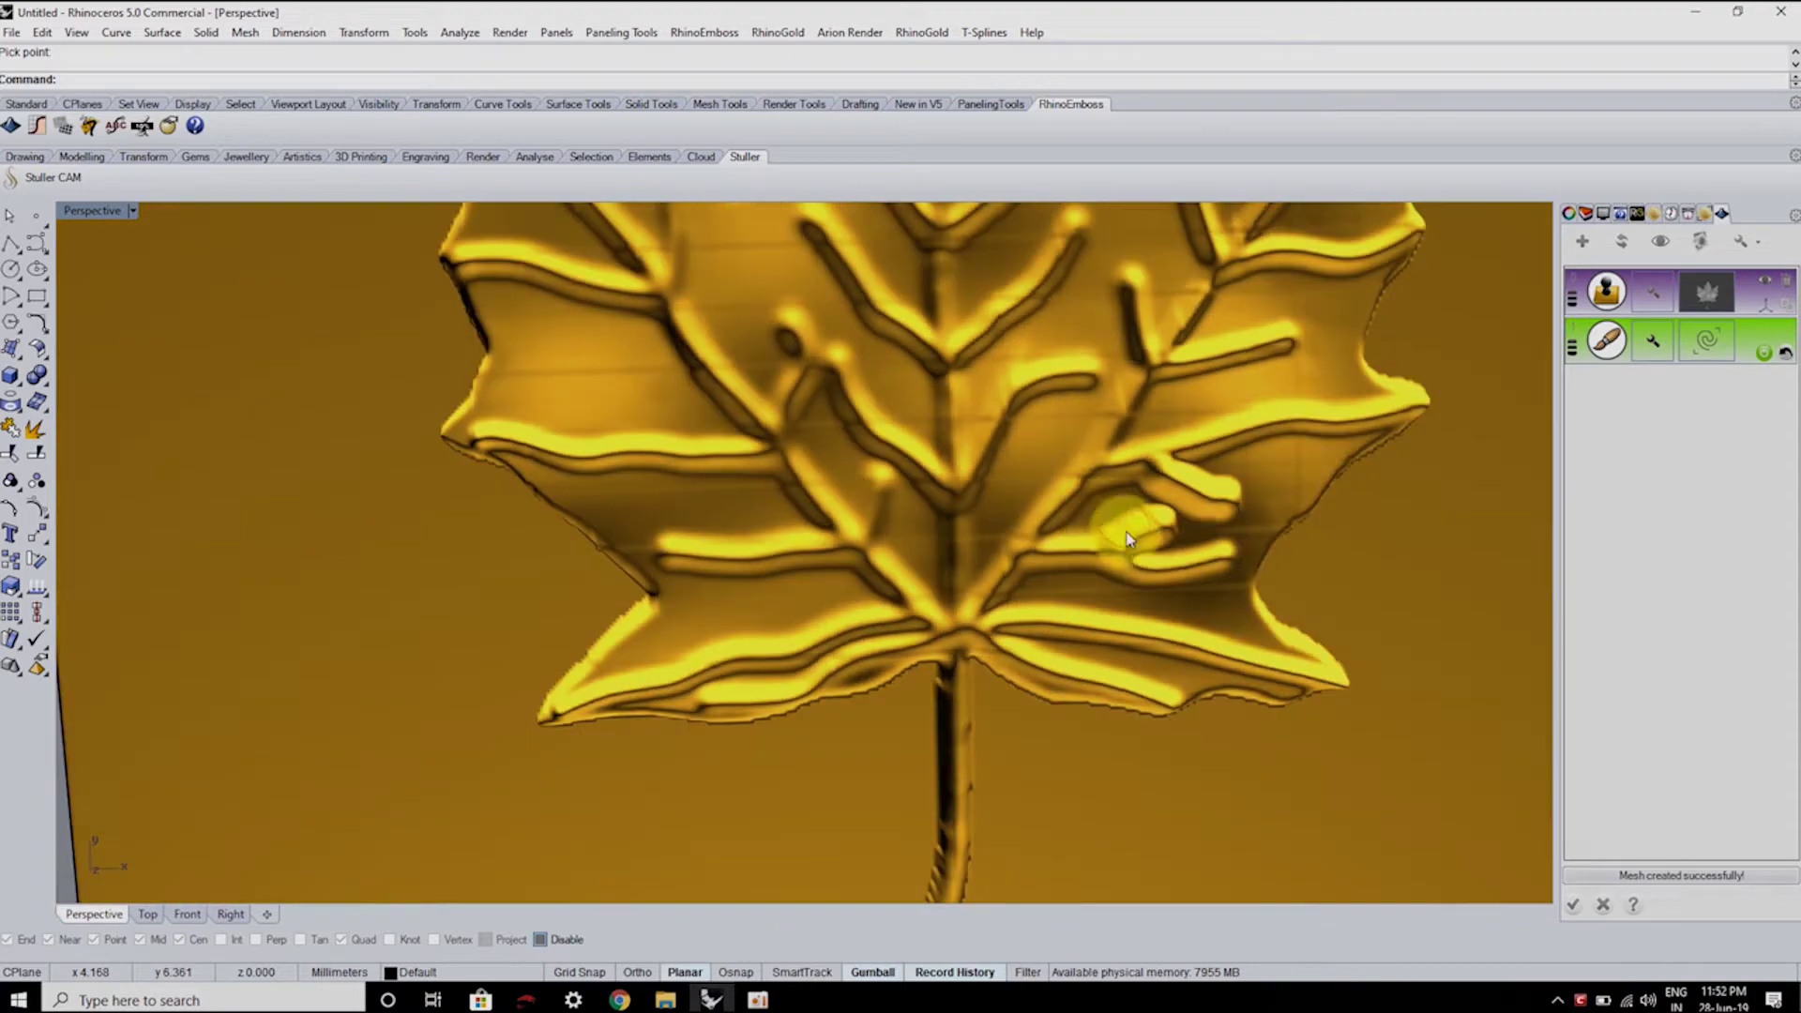
scroll(1191, 591, "up", 5)
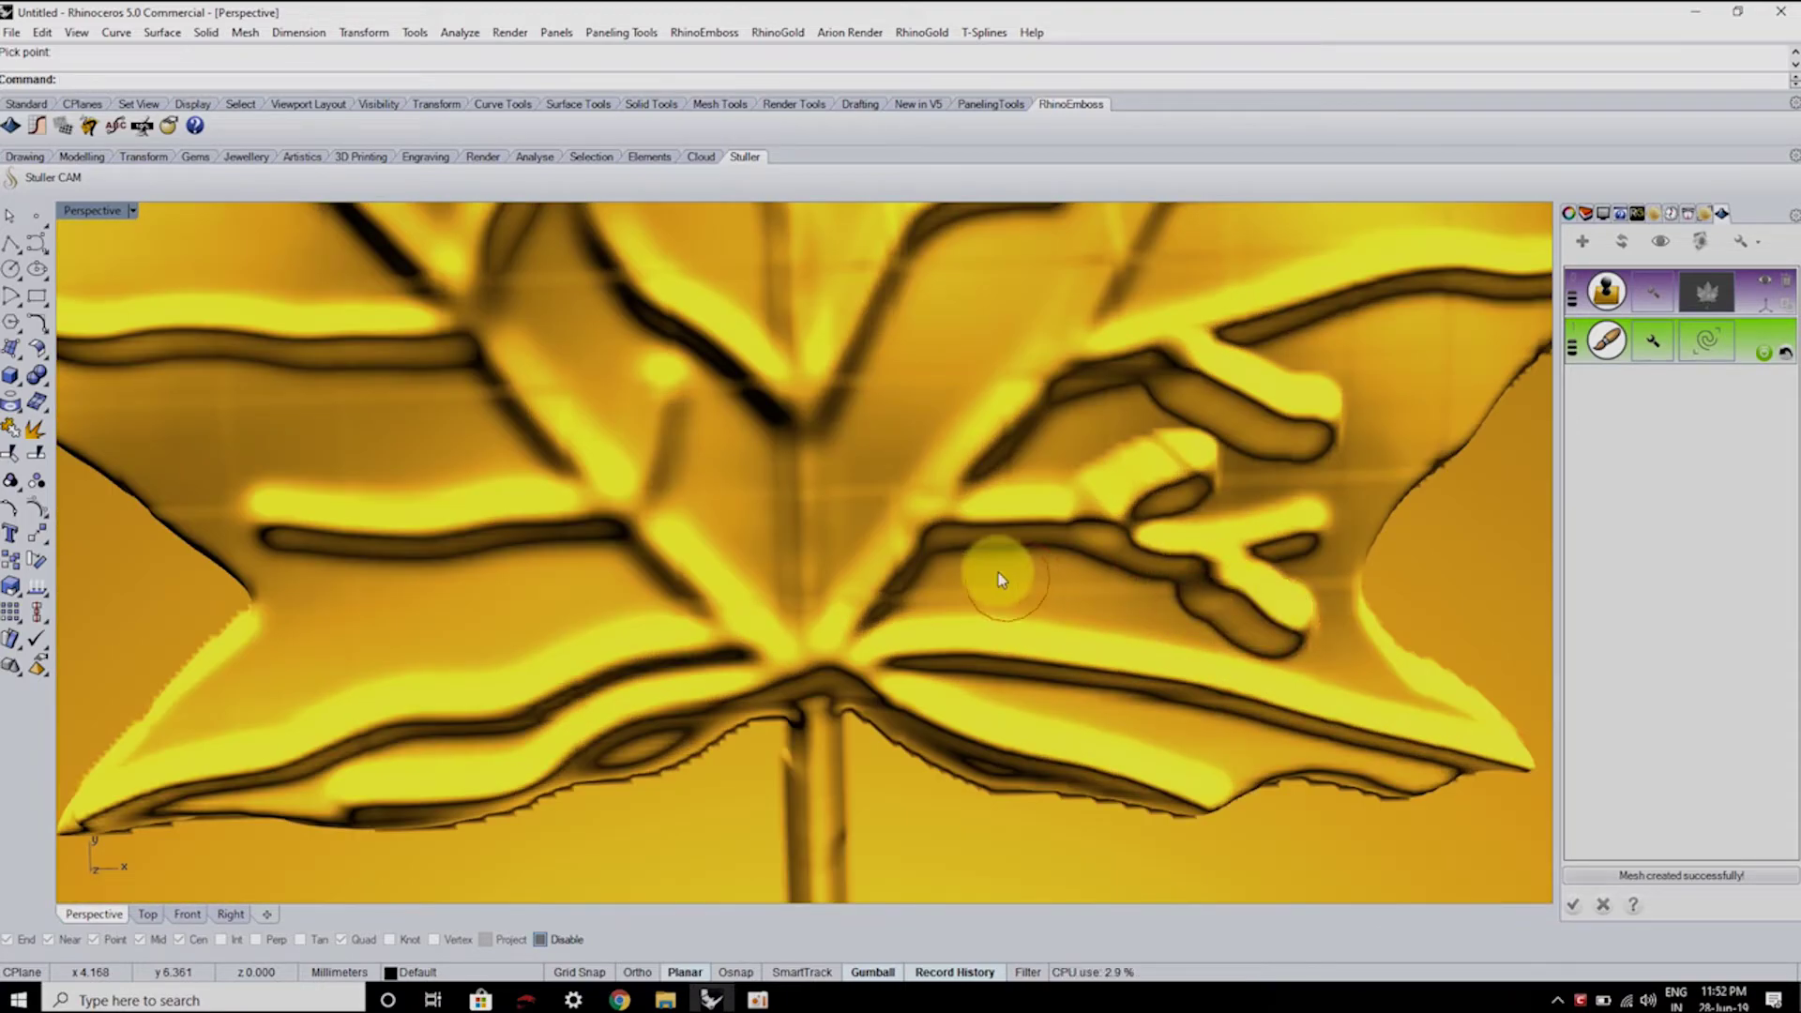
left_click(1785, 357)
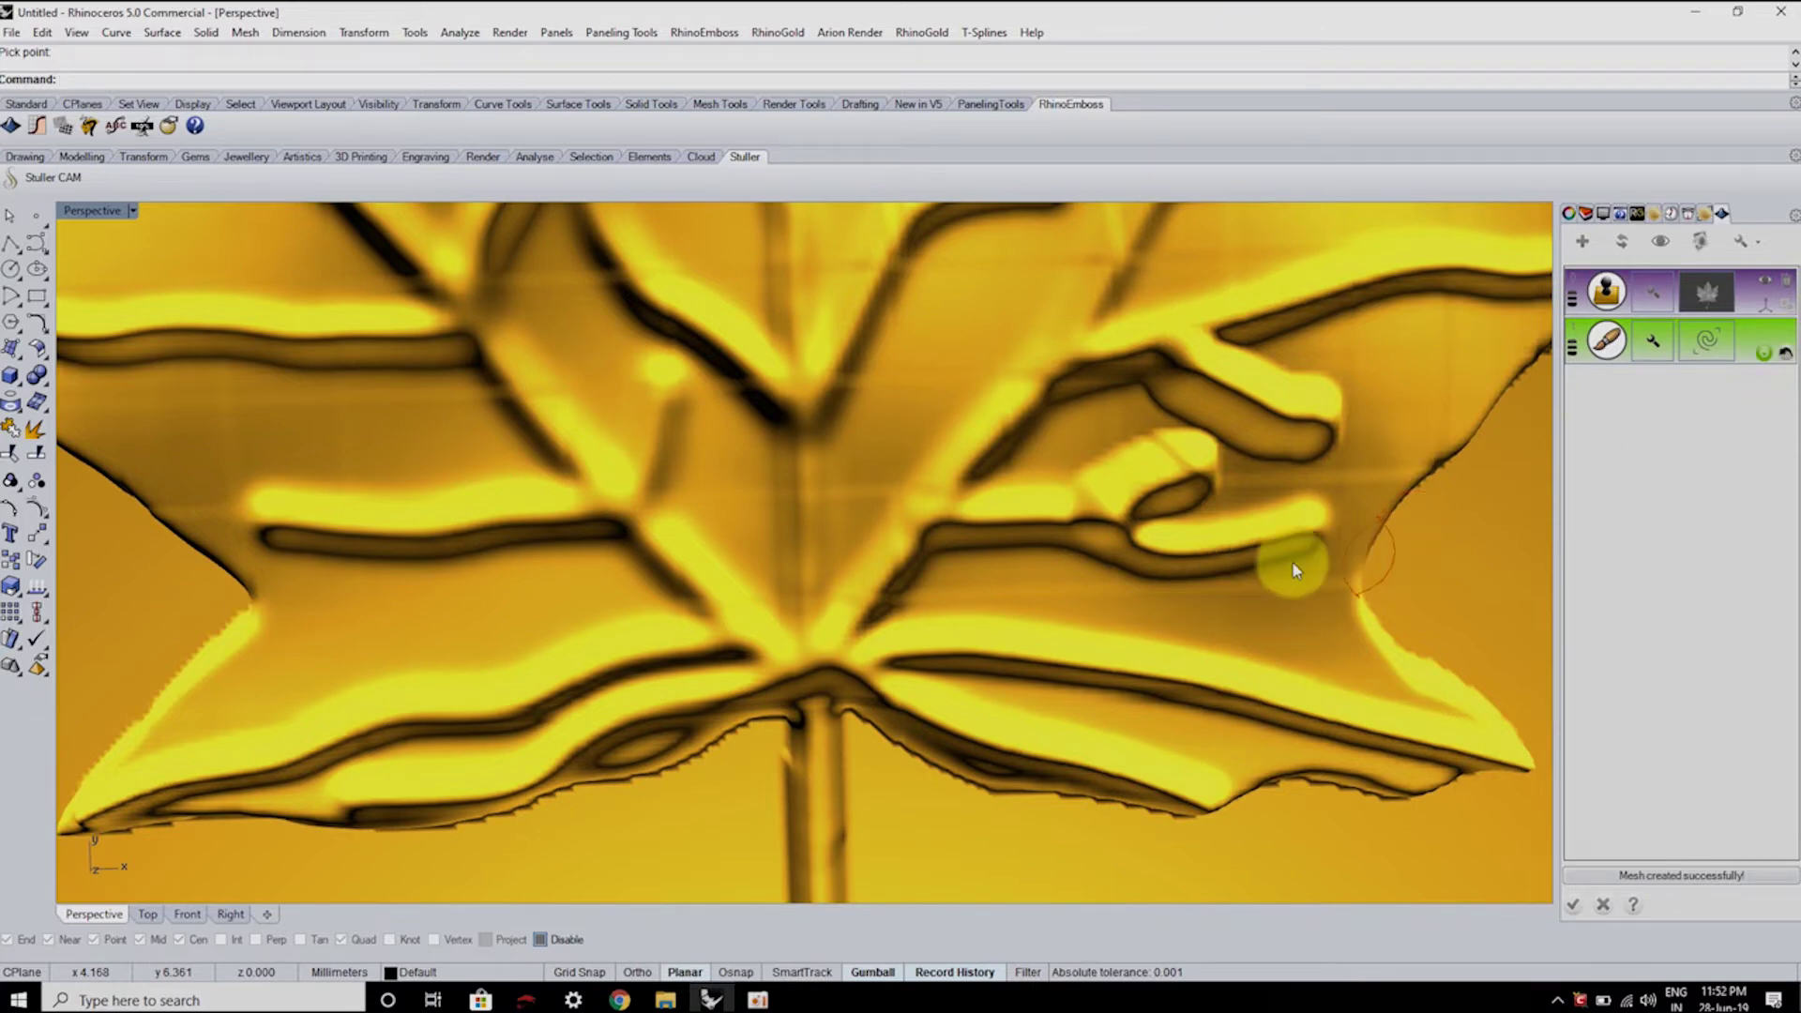
- Sculpt vein strokes toward the leaf centre and diagonally across the left lobe
left_click_drag(1010, 552, 1033, 581)
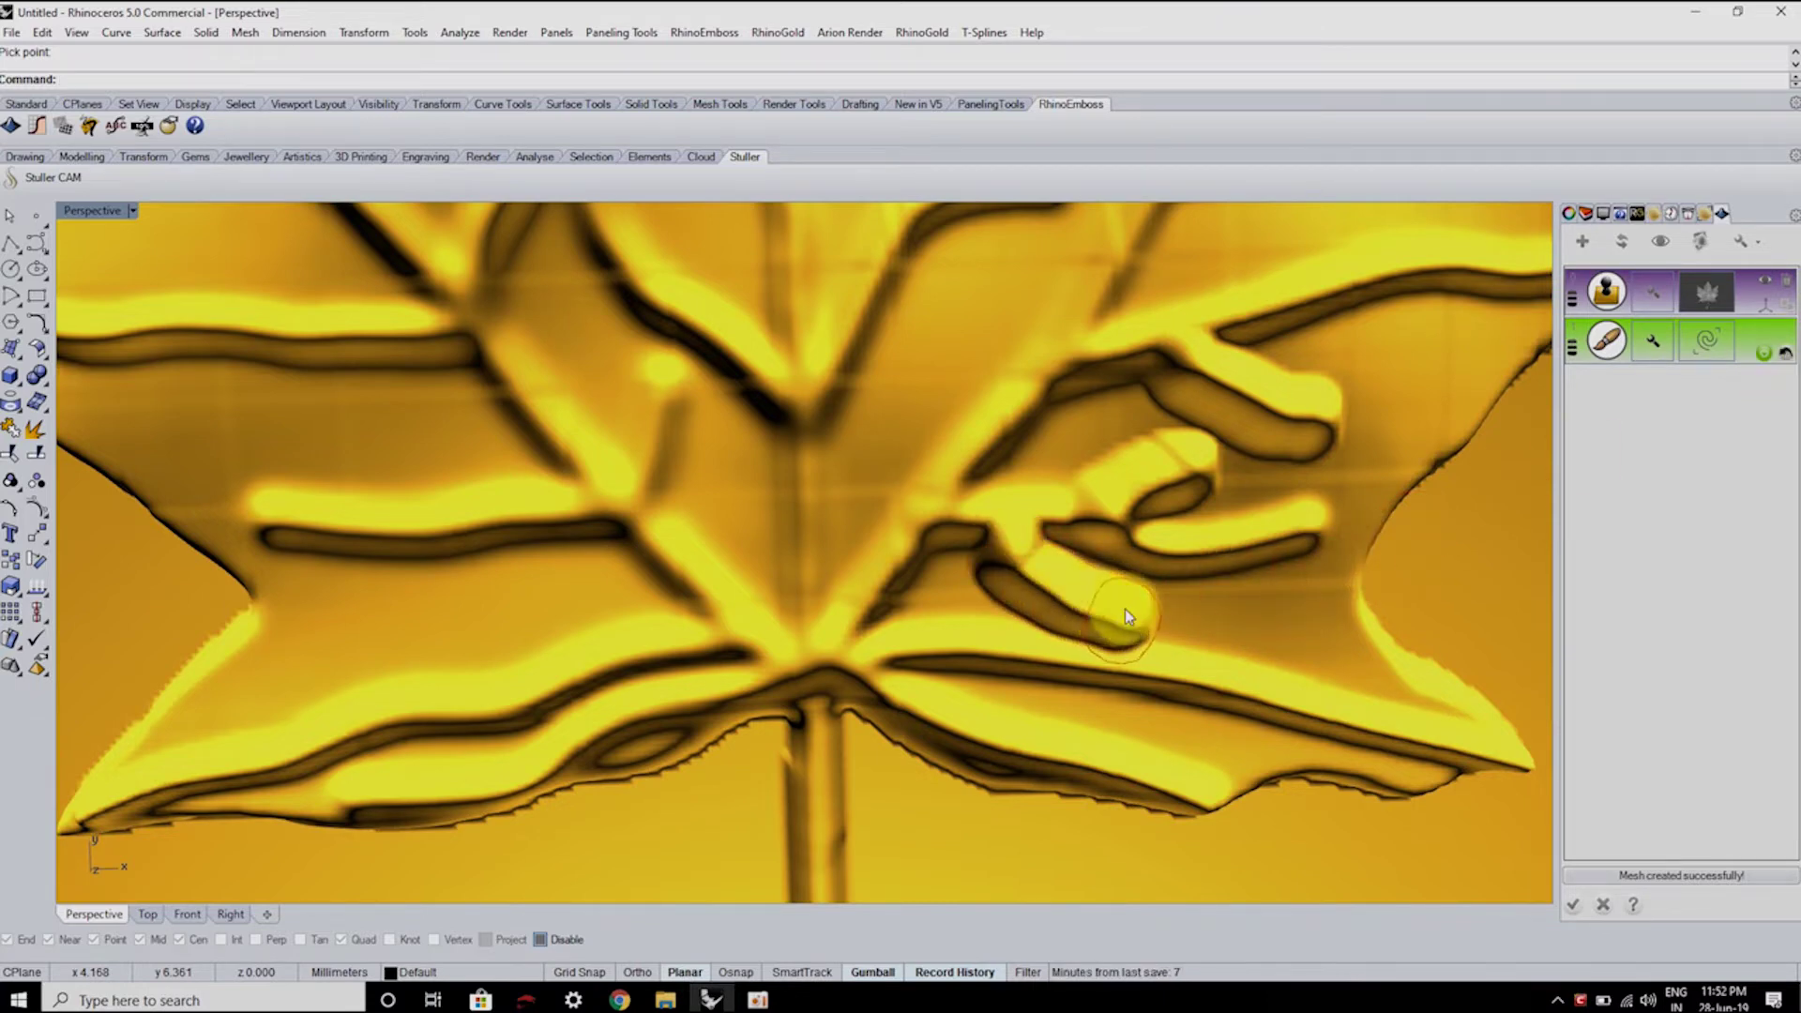
scroll(1248, 529, "down", 3)
scroll(884, 562, "up", 4)
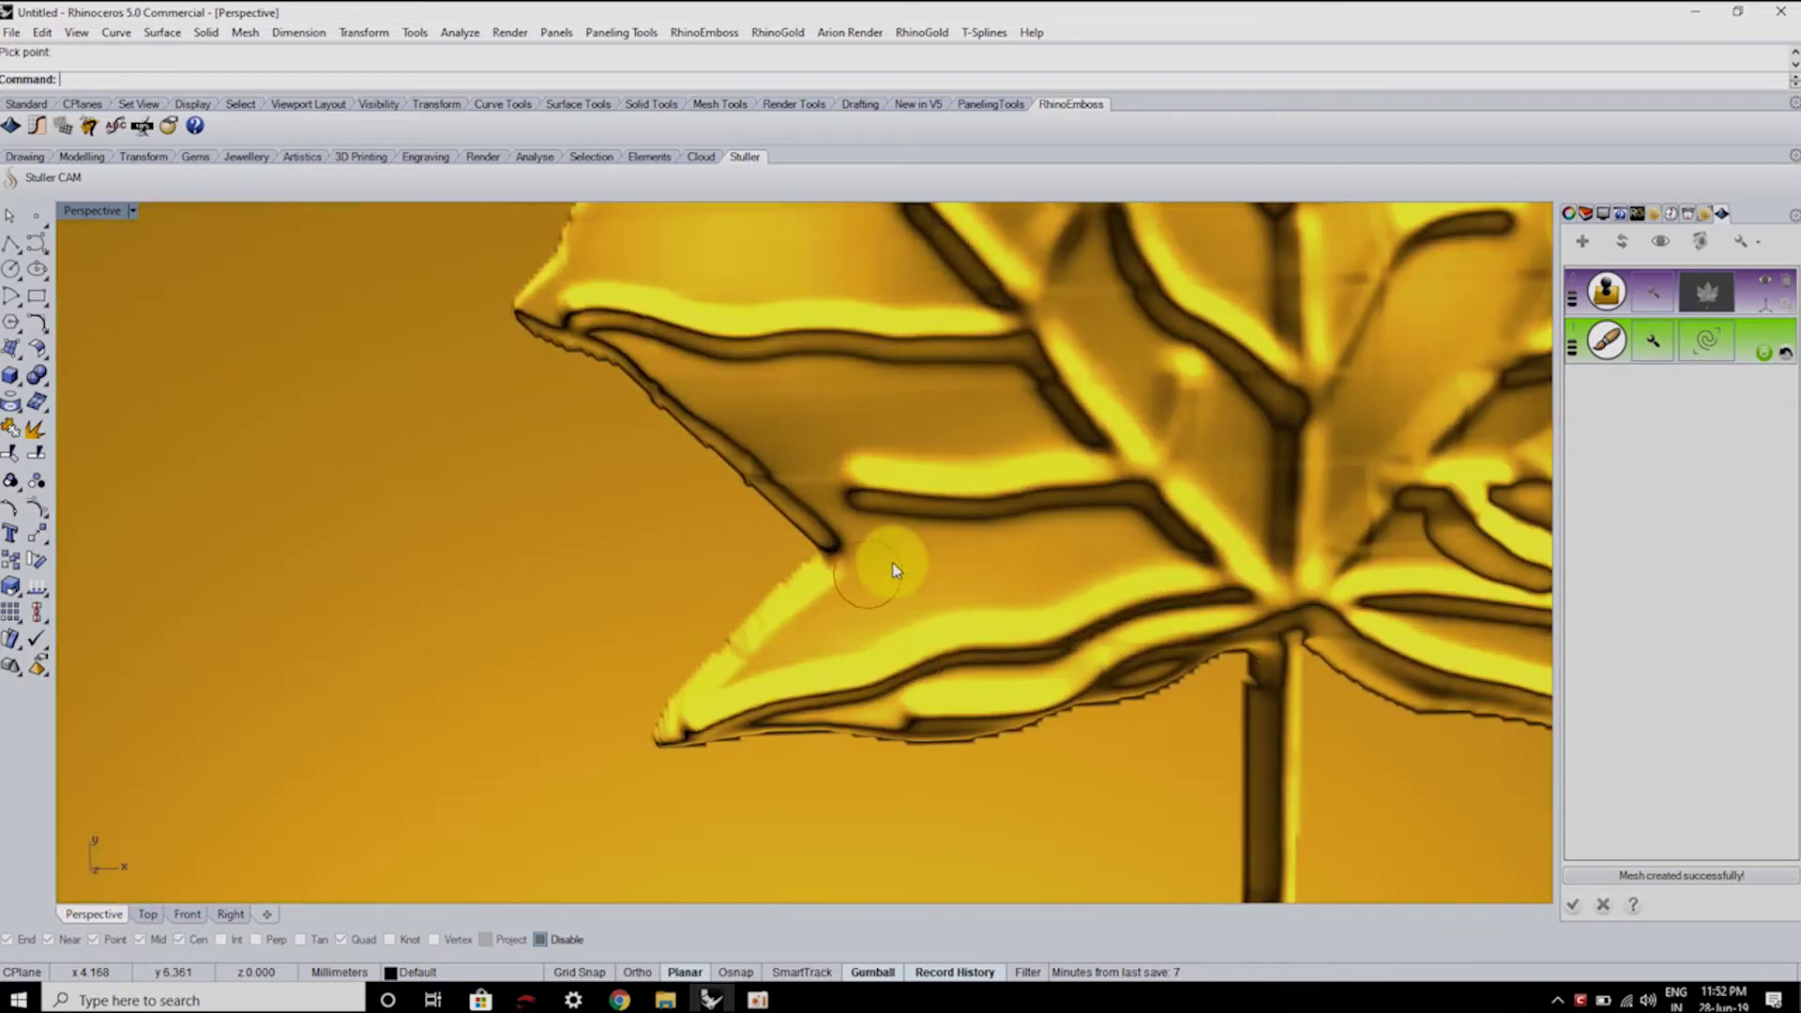
left_click_drag(985, 511, 882, 601)
left_click_drag(1144, 469, 1027, 586)
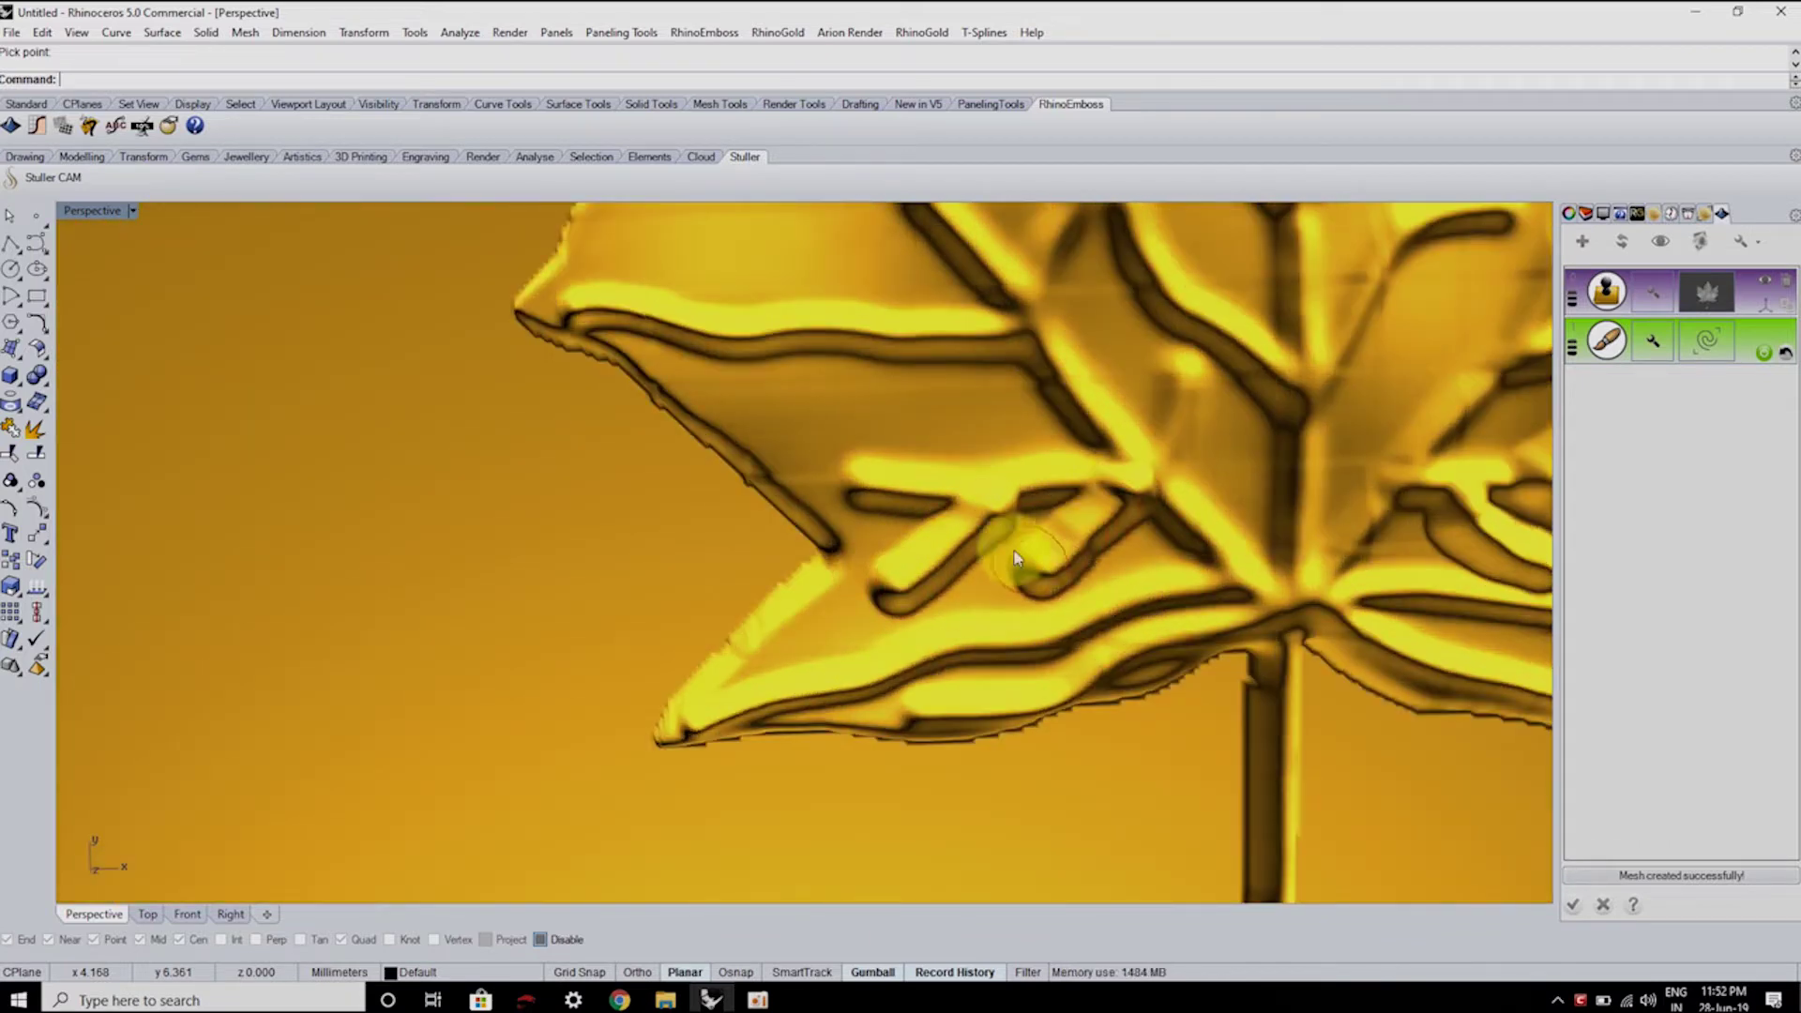
mouse_move(810, 394)
left_mouse_down()
mouse_move(945, 382)
mouse_move(902, 424)
left_mouse_up()
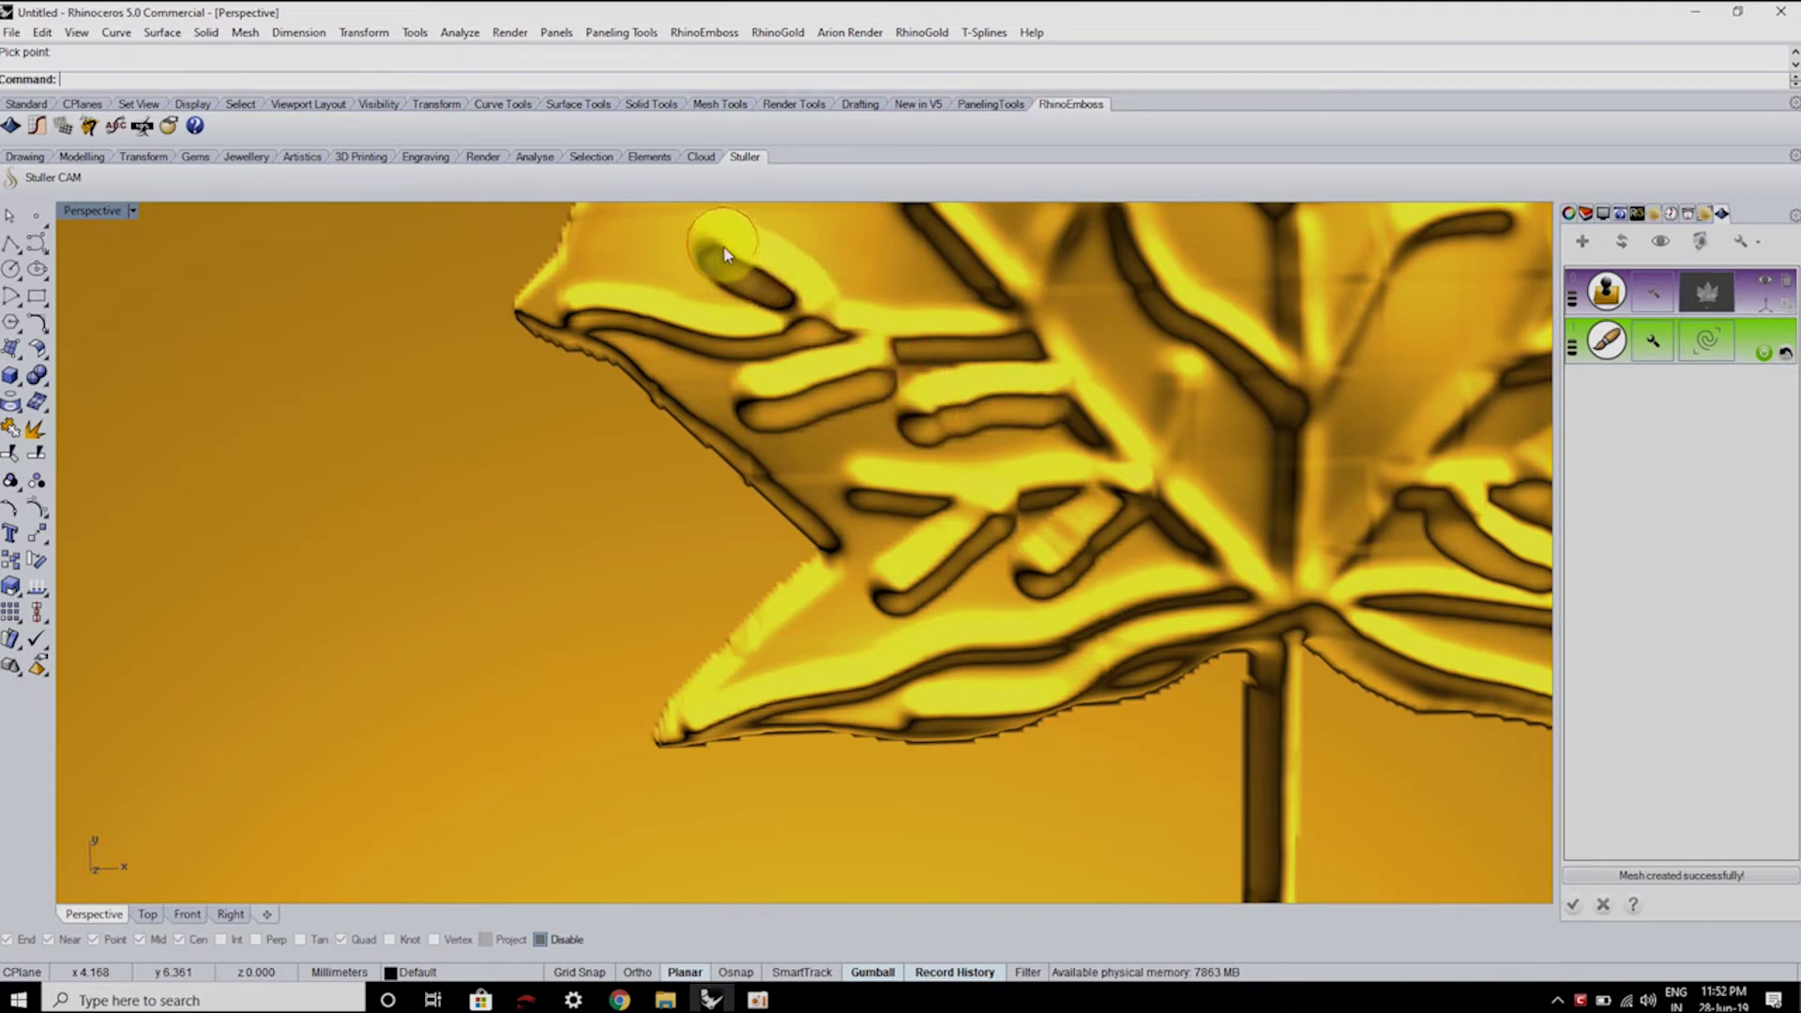
scroll(868, 441, "down", 5)
scroll(854, 329, "up", 5)
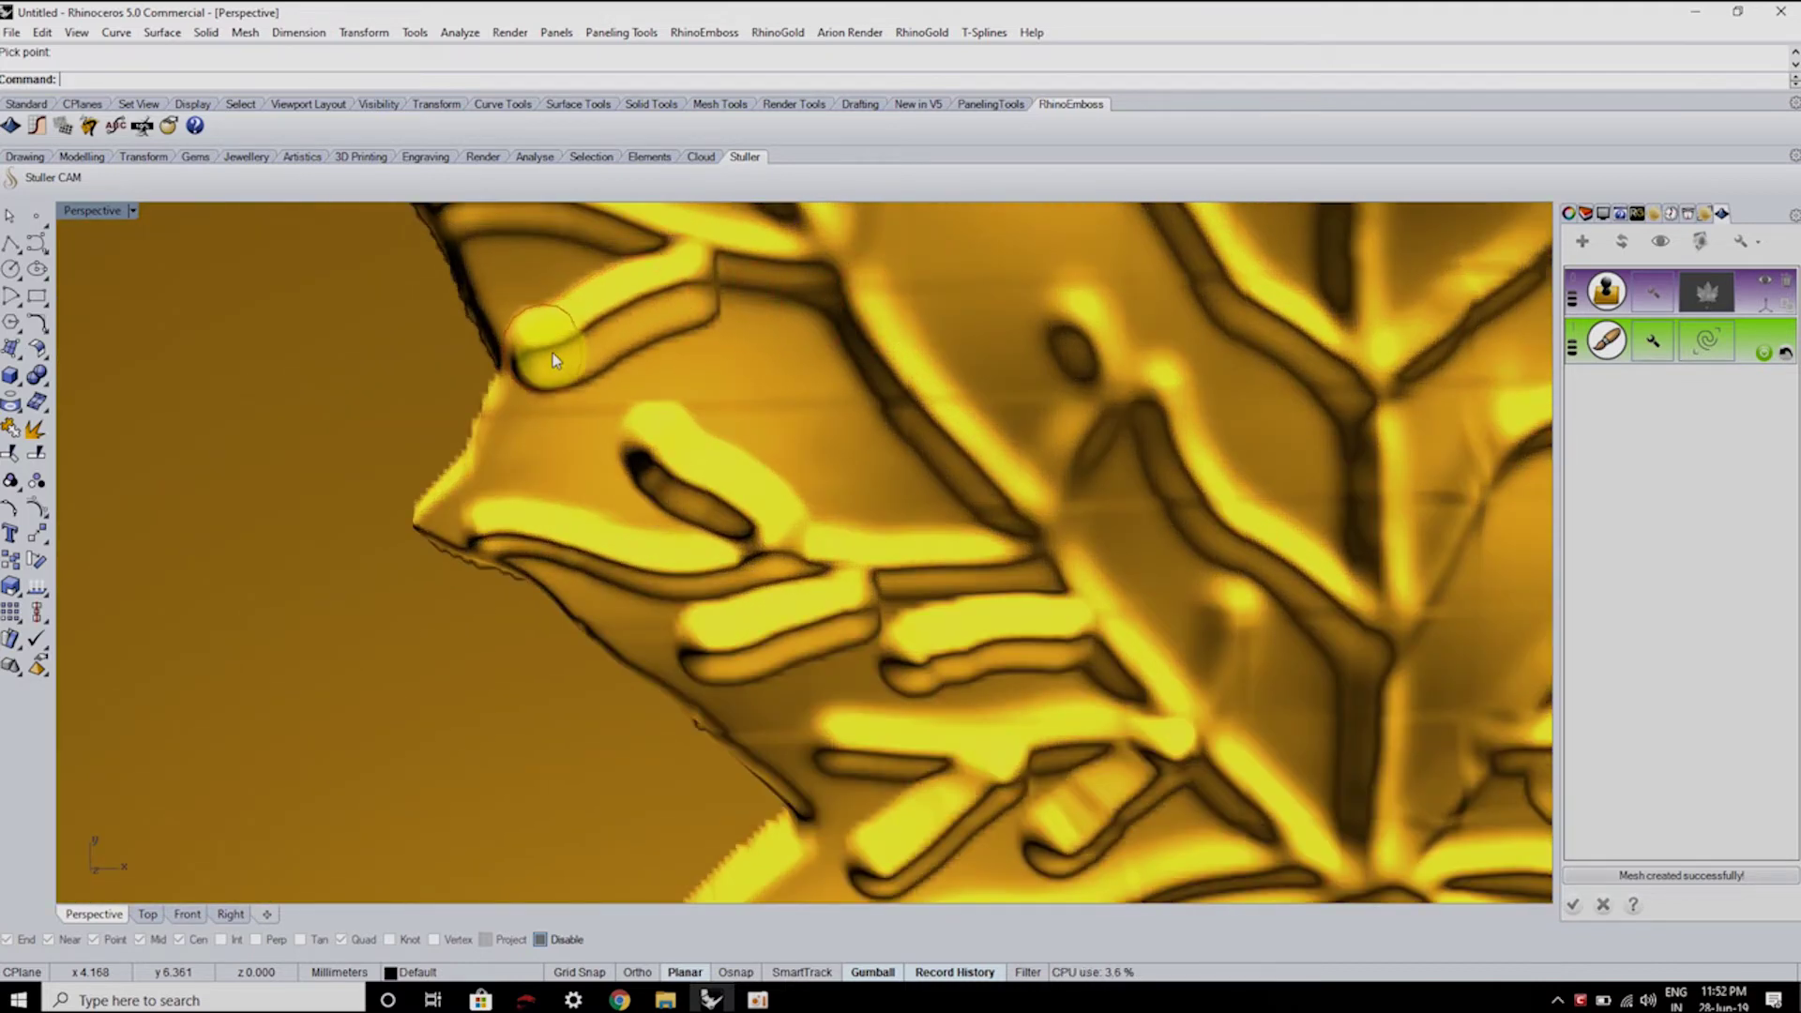
- Add a raised stroke across the upper-left lobe and orbit to a tilted view
left_click_drag(873, 415, 823, 410)
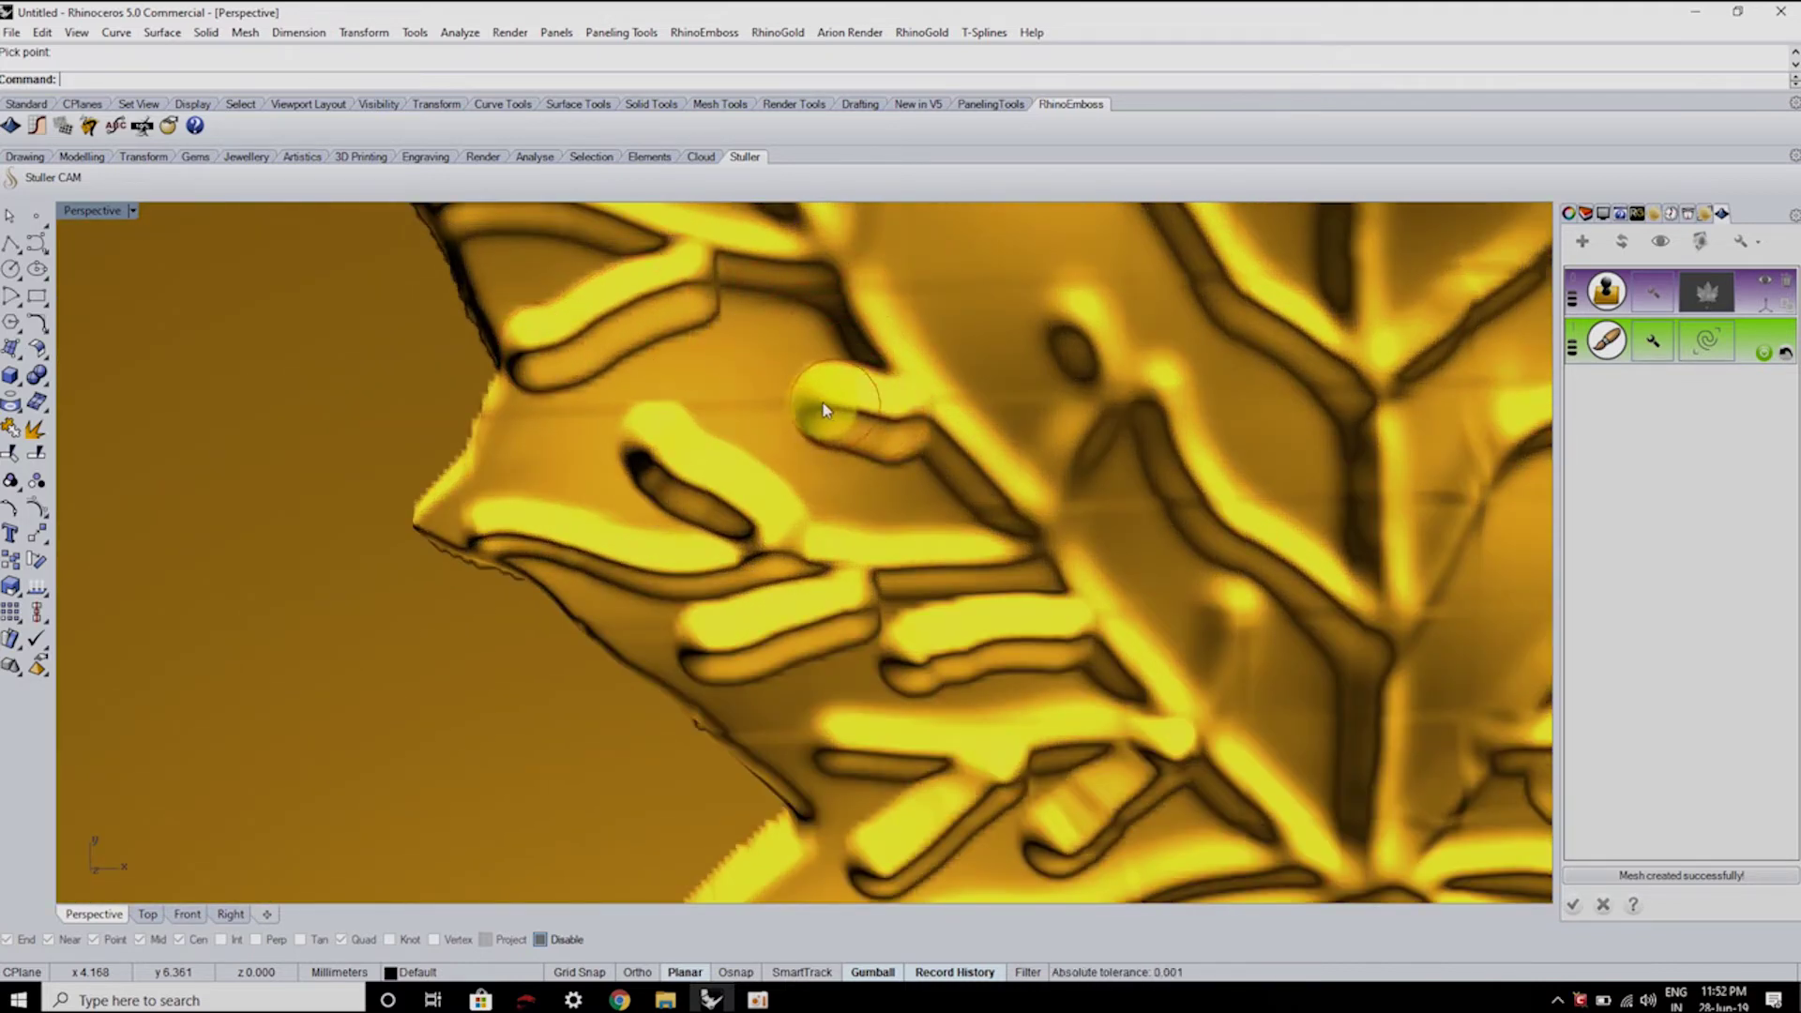
scroll(826, 422, "down", 5)
scroll(929, 394, "up", 5)
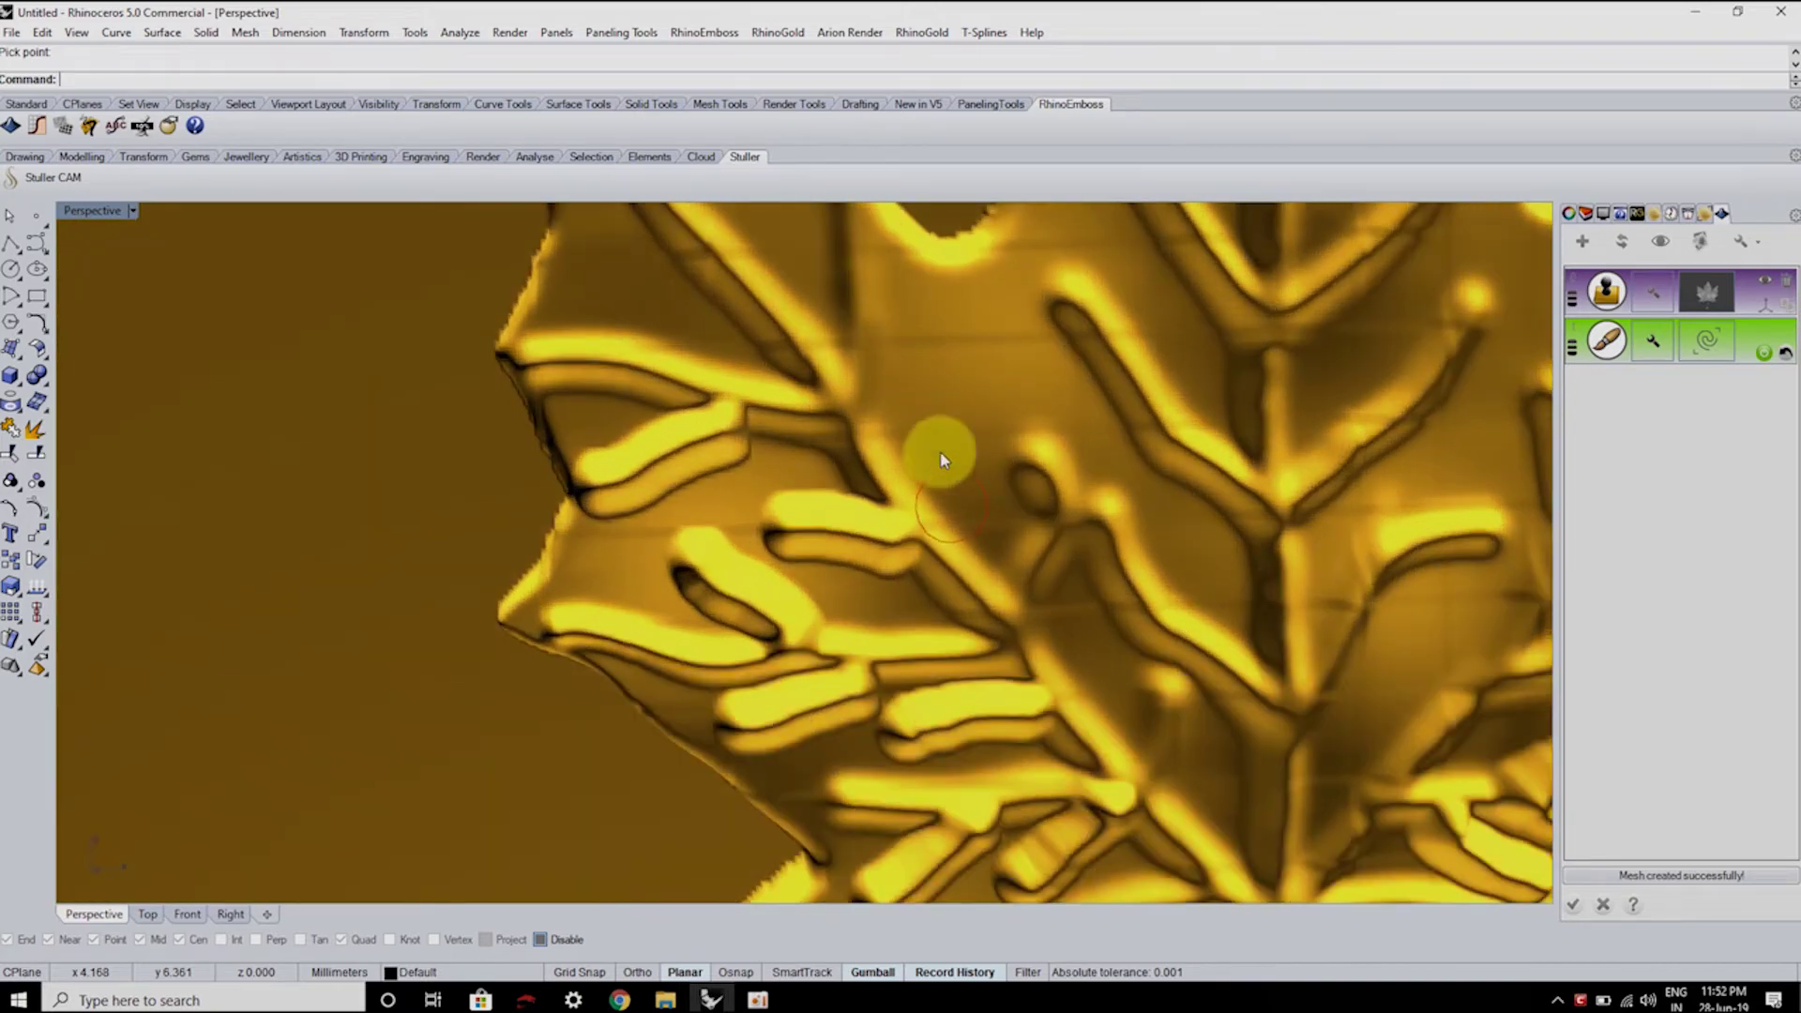
scroll(1022, 436, "down", 5)
mouse_move(1026, 434)
right_mouse_down()
mouse_move(966, 350)
mouse_move(791, 309)
mouse_move(857, 482)
right_mouse_up()
scroll(949, 453, "up", 5)
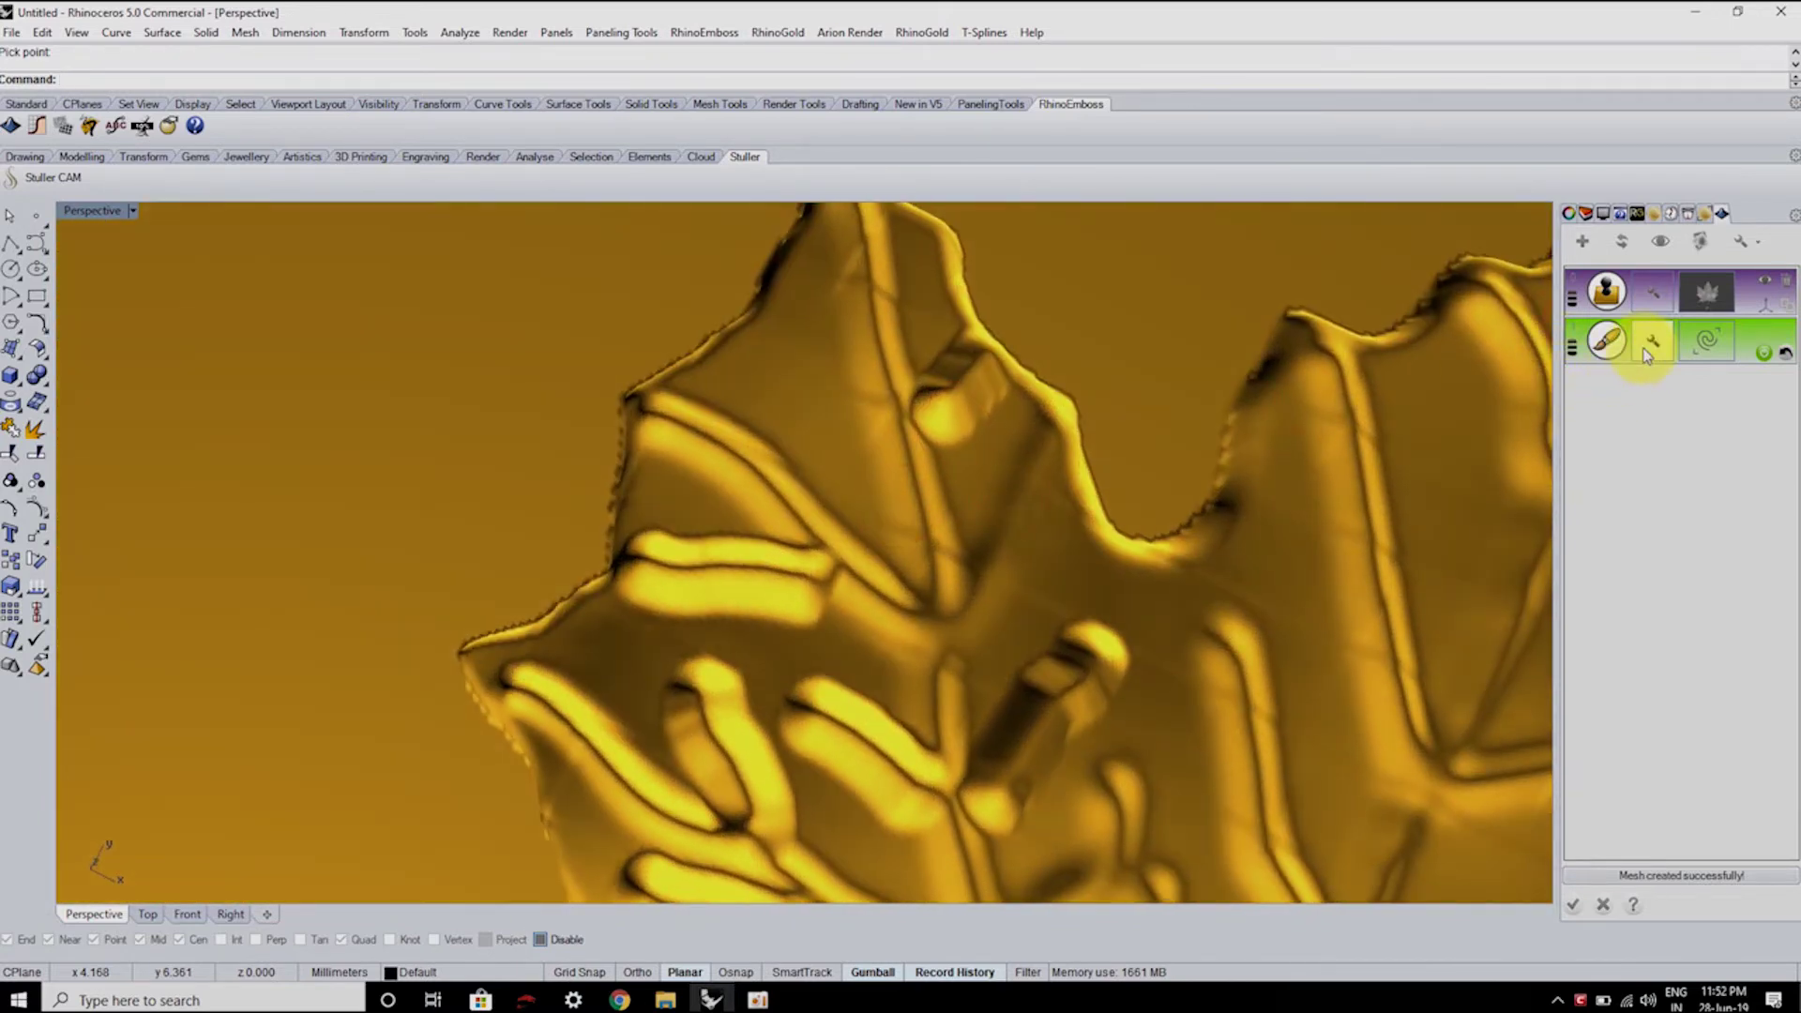
- Reduce the brush size to 0.15
left_click(1646, 349)
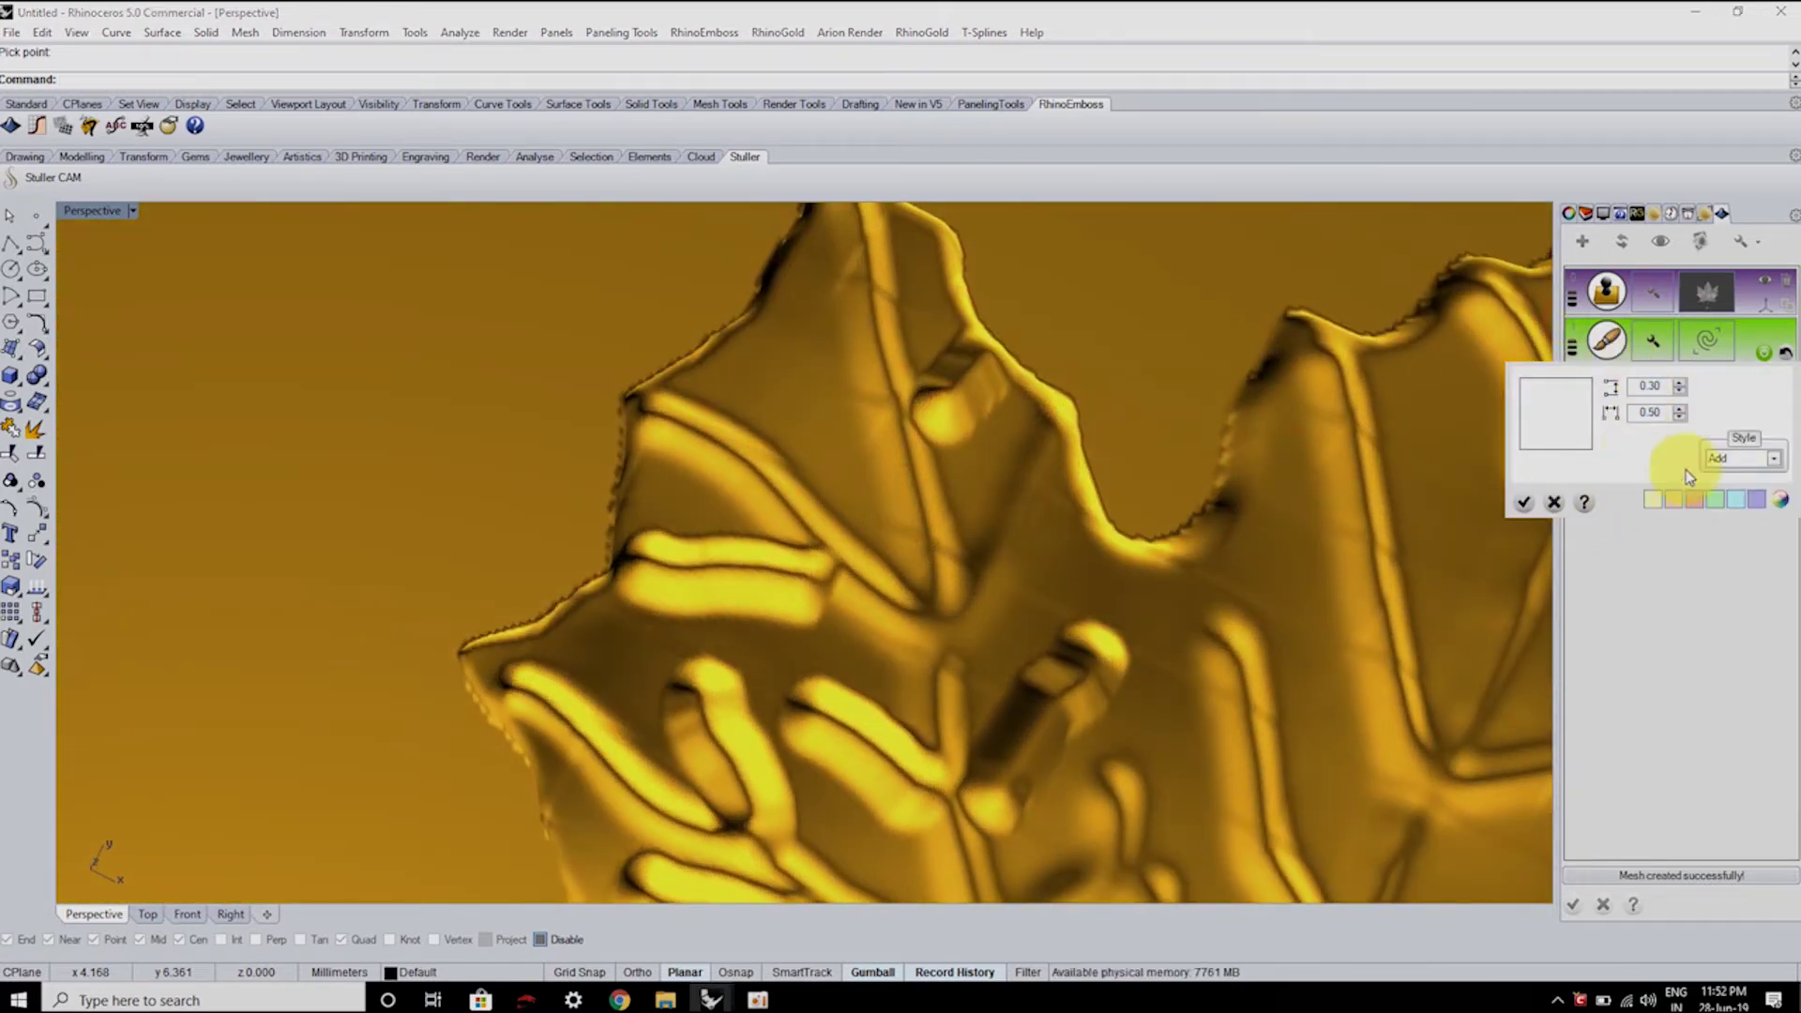
key("BackSpace")
type("15")
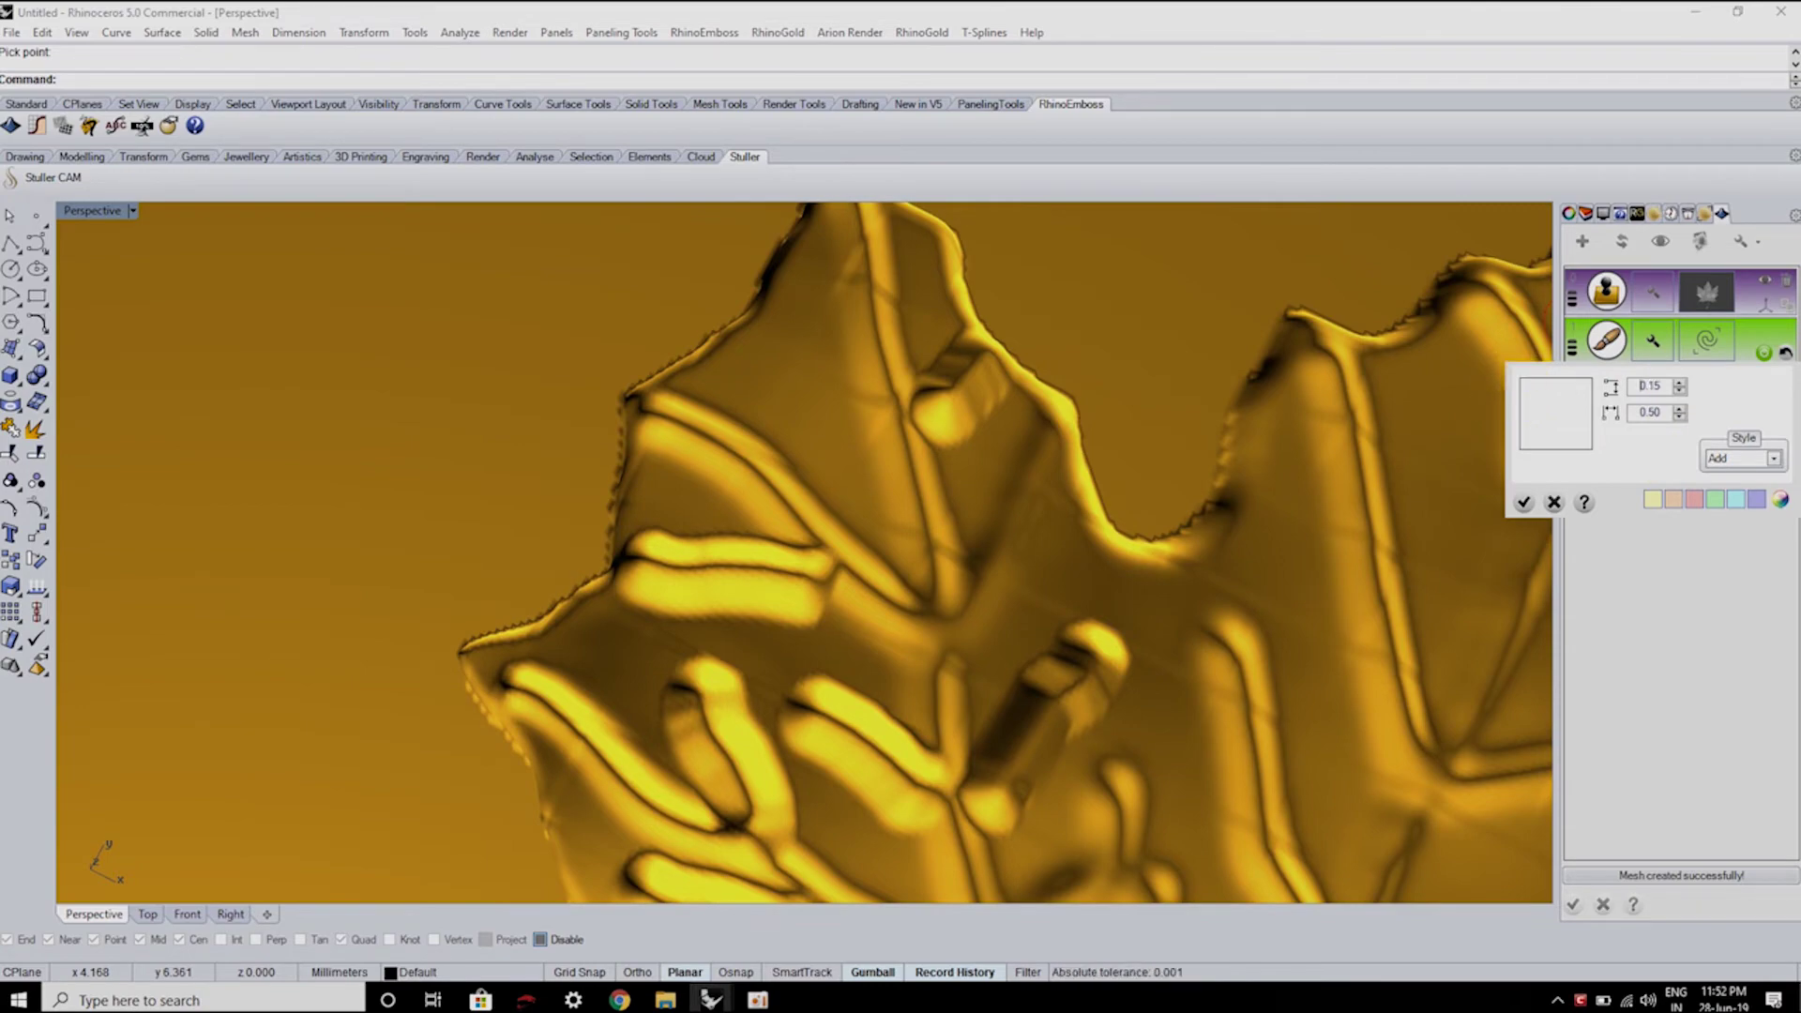
left_click(1524, 502)
- Orbit to a low oblique view and raise a stroke along the vein ridge
scroll(1258, 588, "up", 3)
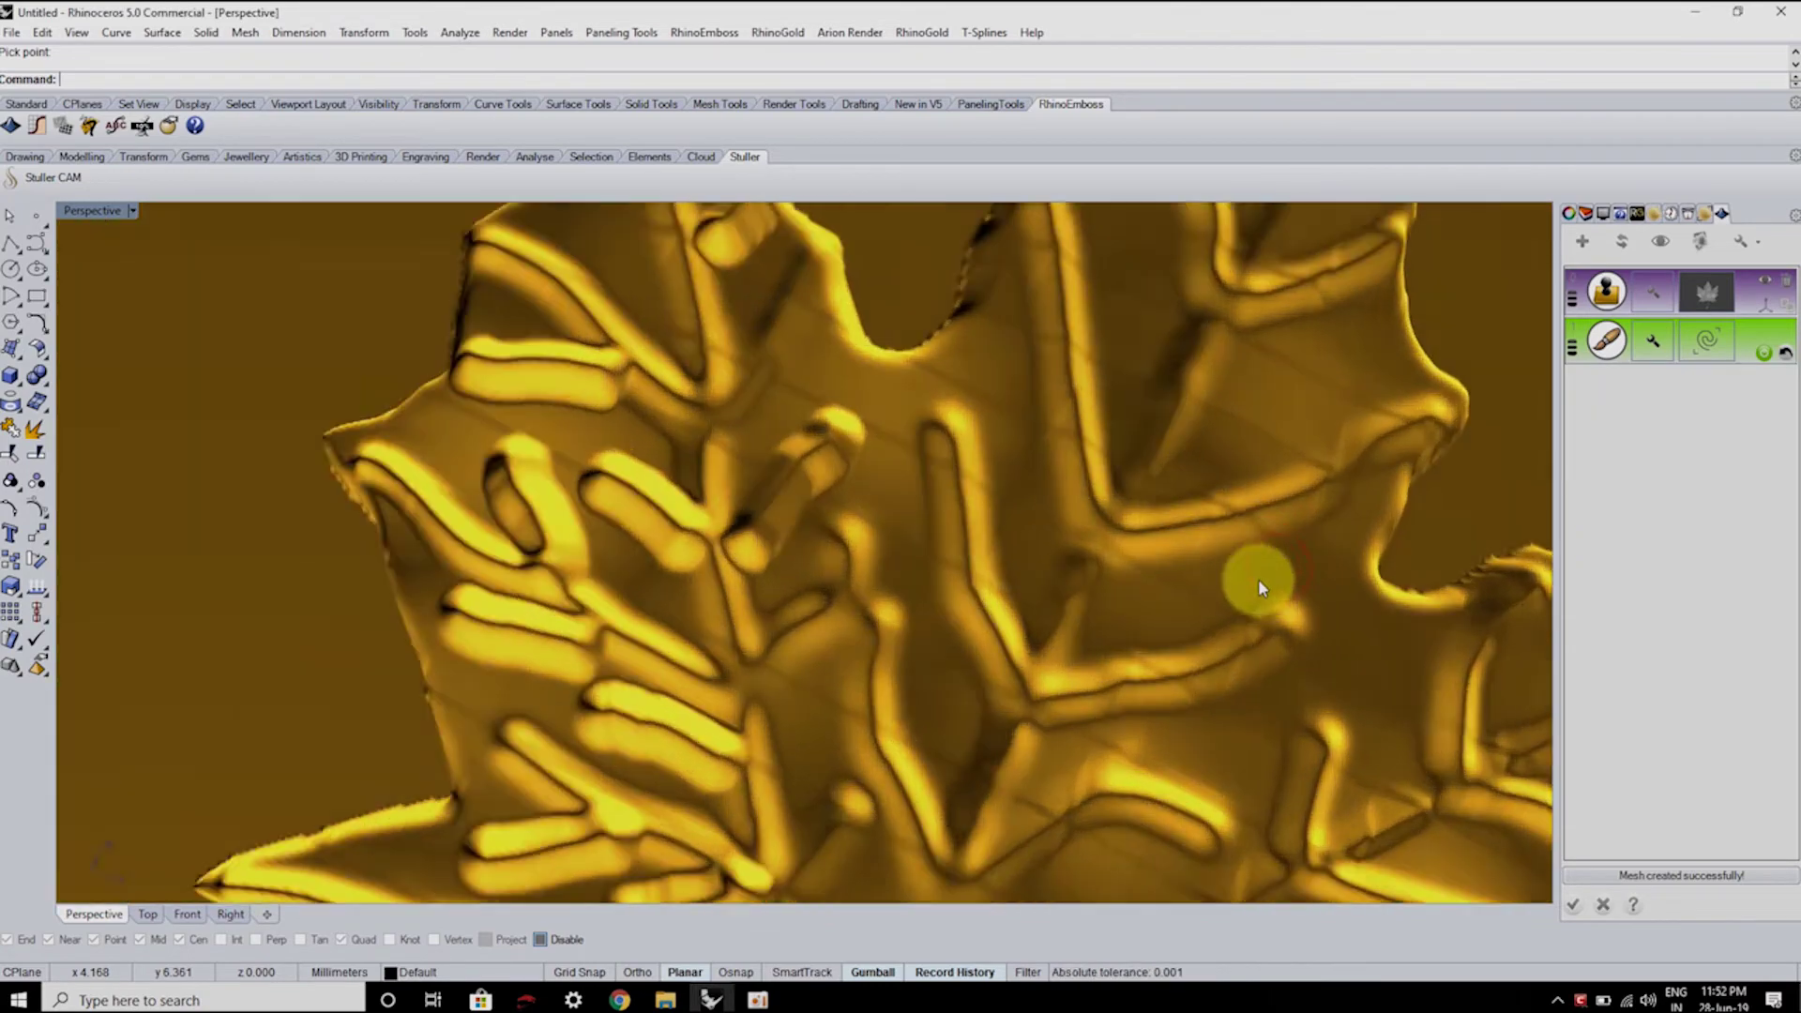
scroll(1107, 389, "up", 3)
scroll(1097, 422, "down", 3)
scroll(1163, 479, "up", 4)
scroll(1067, 421, "up", 2)
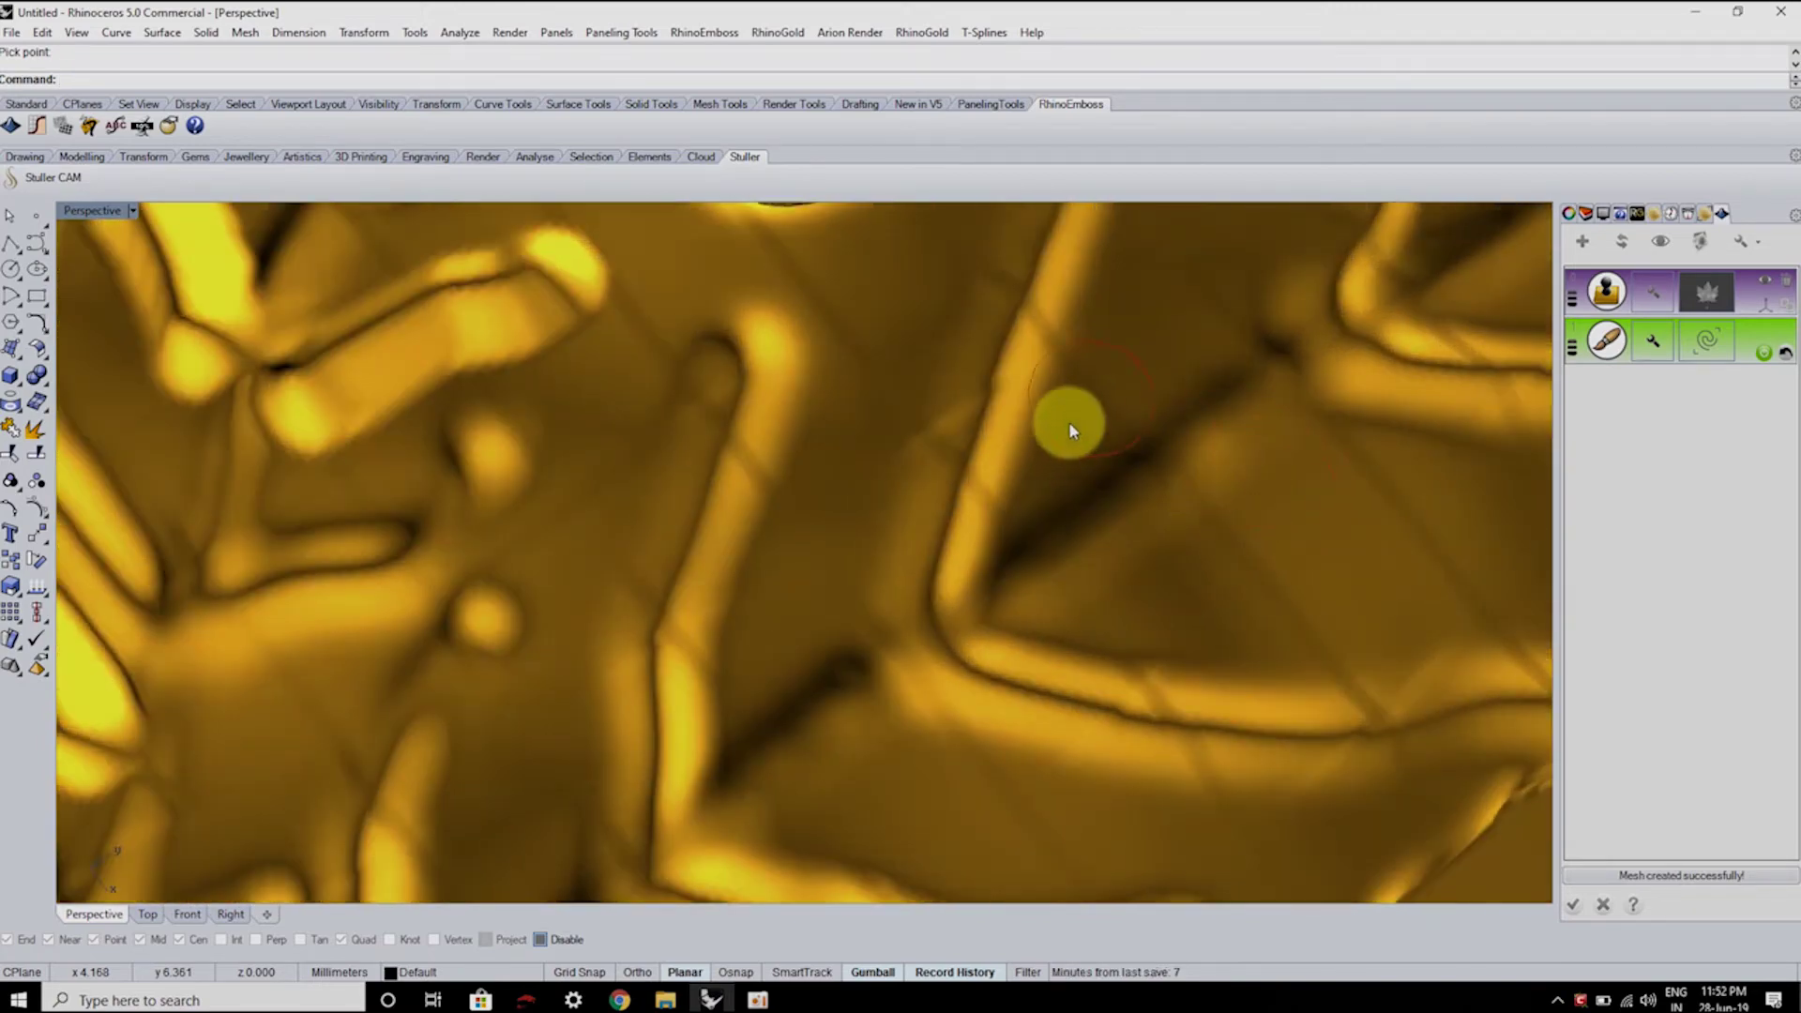
mouse_move(1154, 385)
right_mouse_down()
mouse_move(1025, 450)
mouse_move(1042, 394)
mouse_move(1038, 498)
mouse_move(1258, 640)
right_mouse_up()
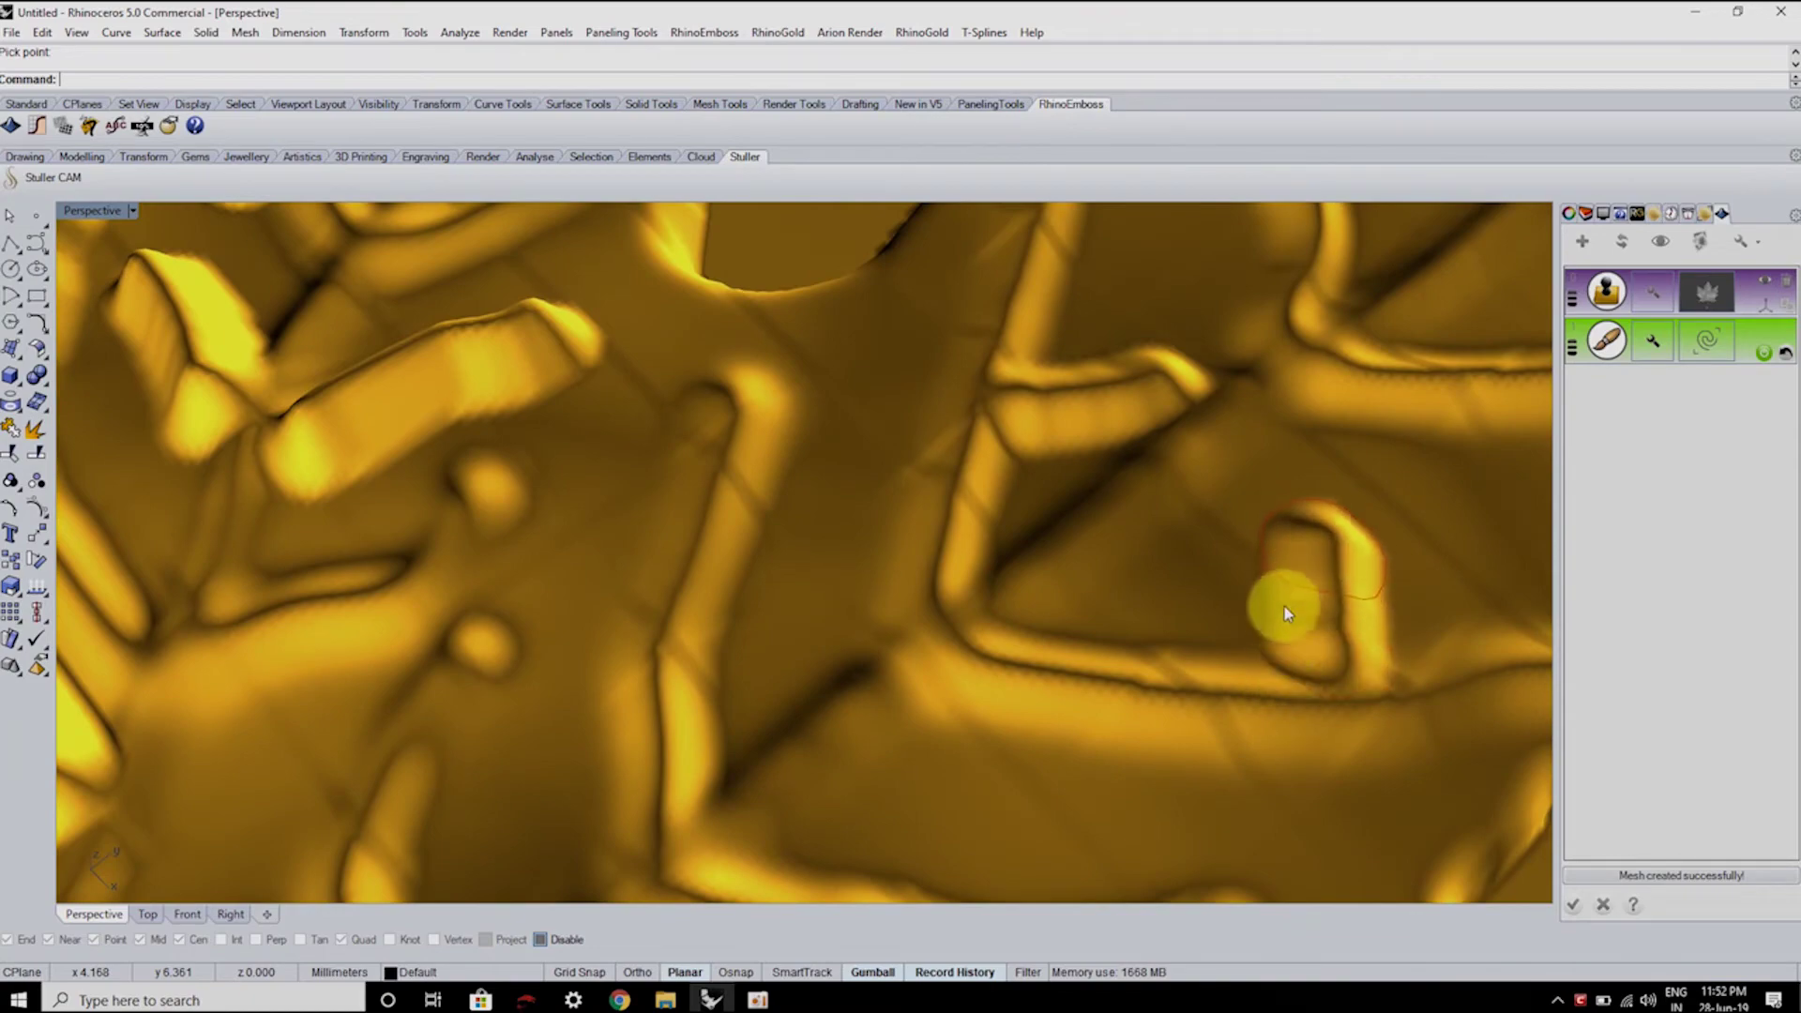
scroll(1220, 629, "down", 3)
scroll(1058, 630, "up", 4)
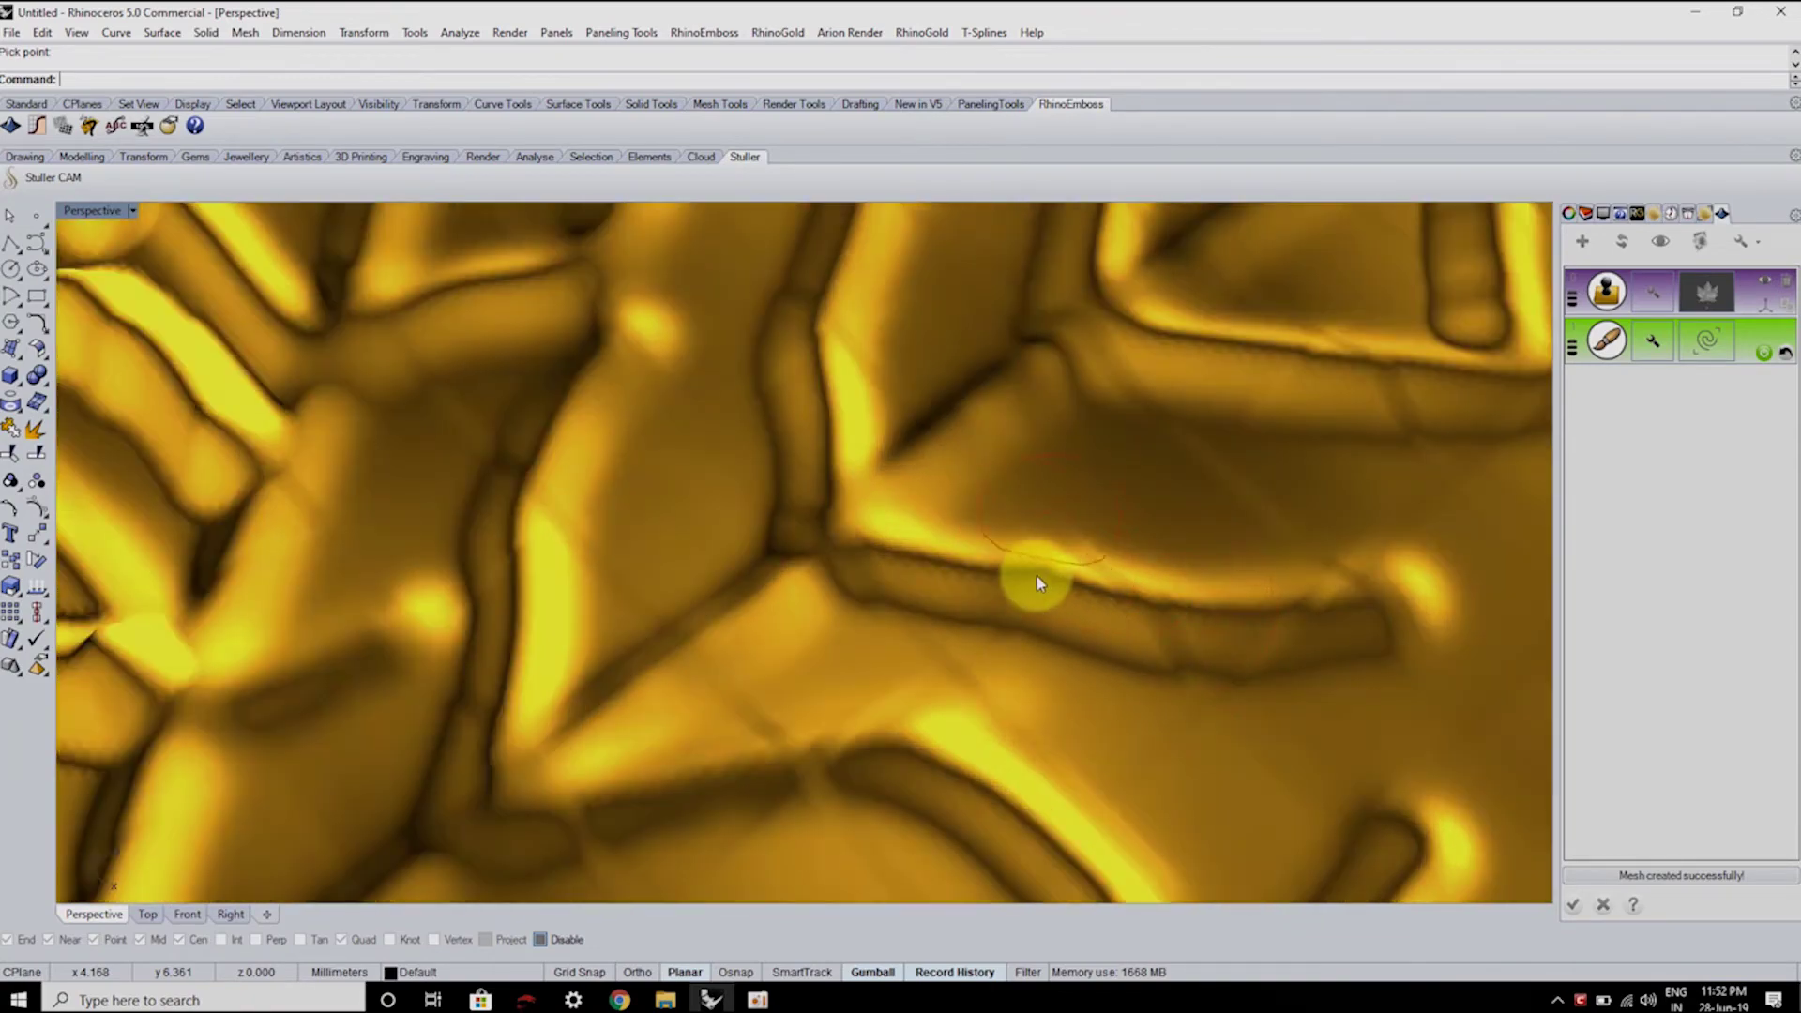
mouse_move(1036, 576)
left_mouse_down()
mouse_move(1164, 605)
mouse_move(1134, 607)
left_mouse_up()
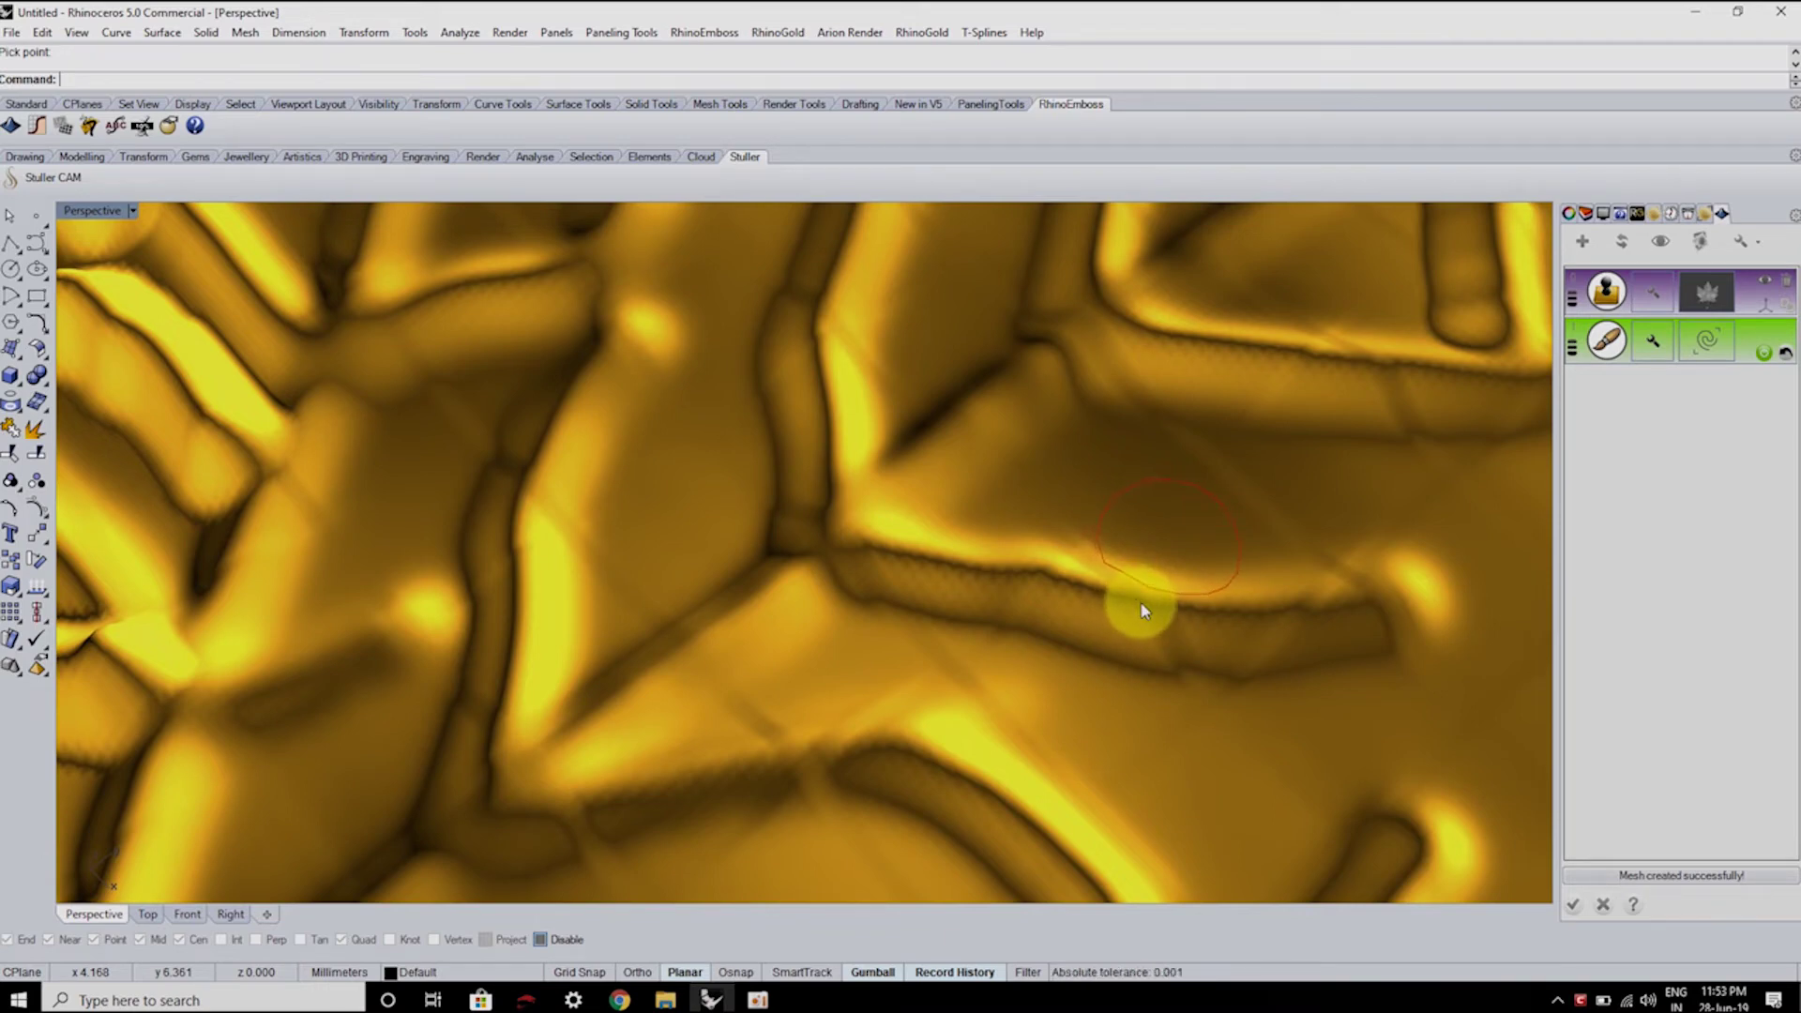
- Sculpt a short stroke above the vein ridge and build up a bump beside it
mouse_move(1138, 622)
right_mouse_down()
mouse_move(1134, 535)
mouse_move(1166, 675)
right_mouse_up()
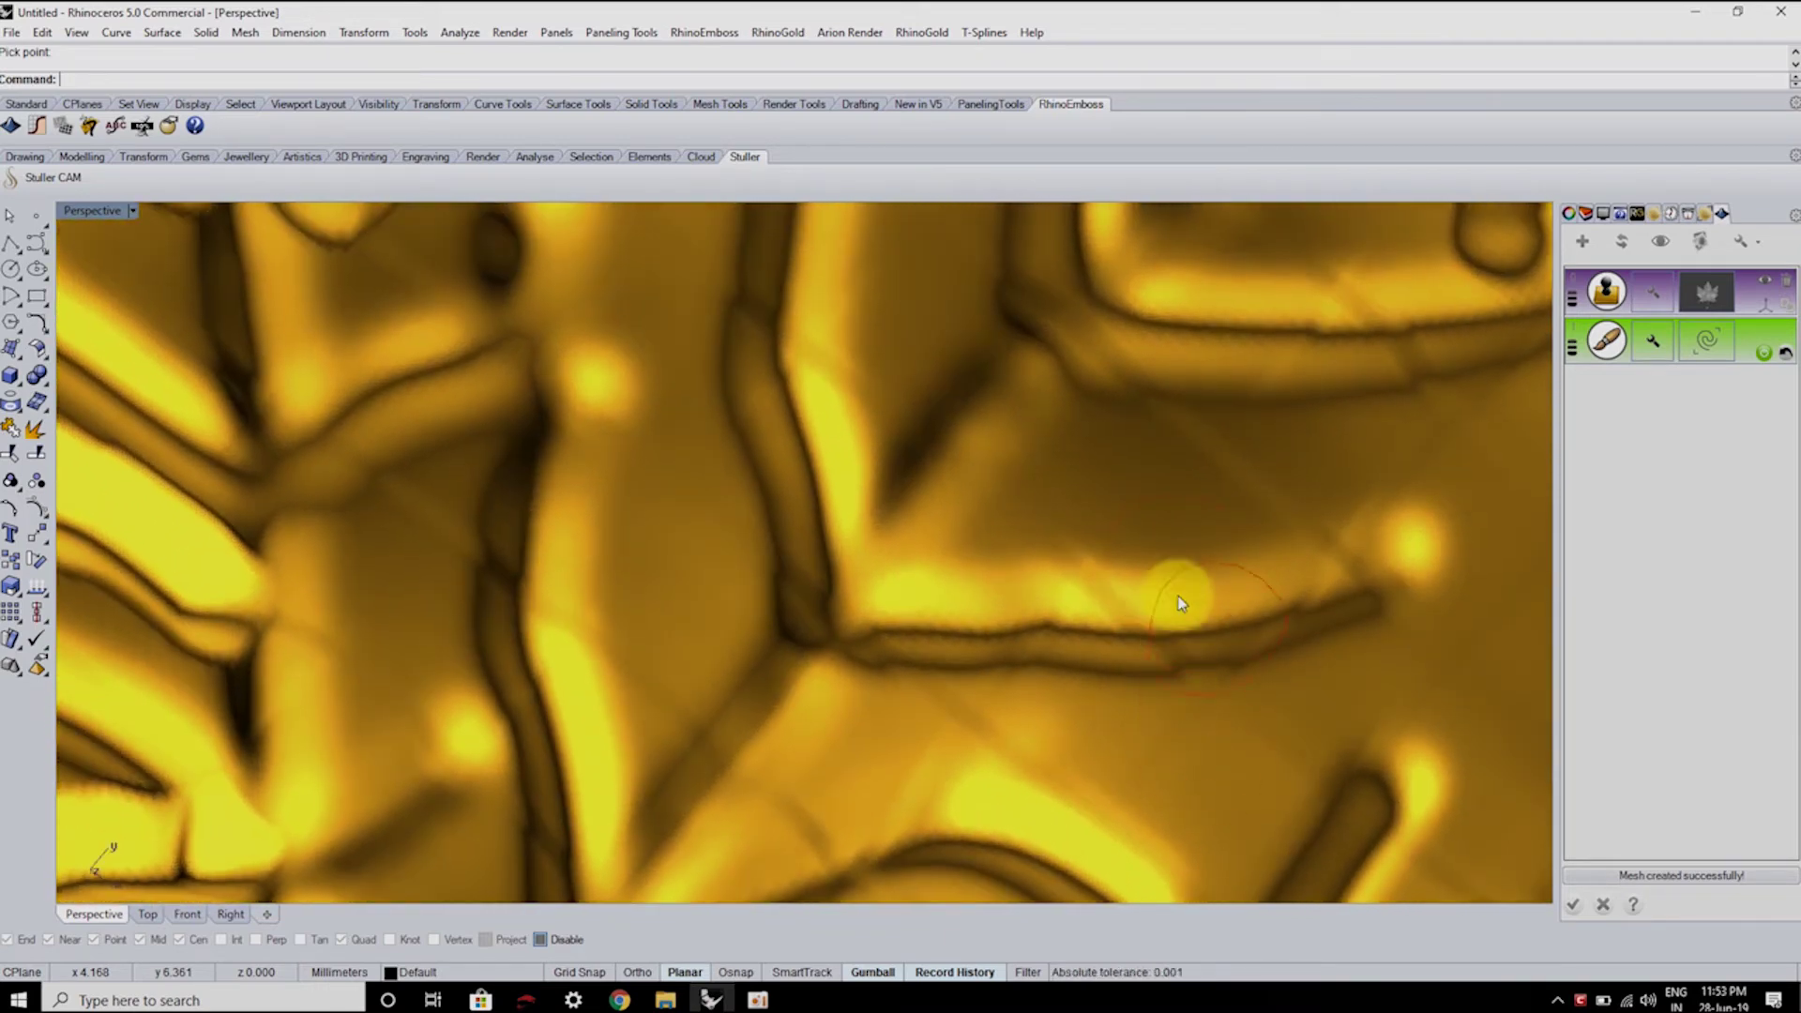
left_click_drag(1180, 603, 1188, 539)
mouse_move(1234, 534)
right_mouse_down()
mouse_move(1086, 550)
mouse_move(1070, 716)
mouse_move(1086, 523)
mouse_move(1133, 694)
mouse_move(1145, 603)
mouse_move(1178, 615)
mouse_move(1208, 668)
right_mouse_up()
mouse_move(1210, 685)
left_mouse_down()
mouse_move(1202, 627)
mouse_move(1147, 631)
left_mouse_up()
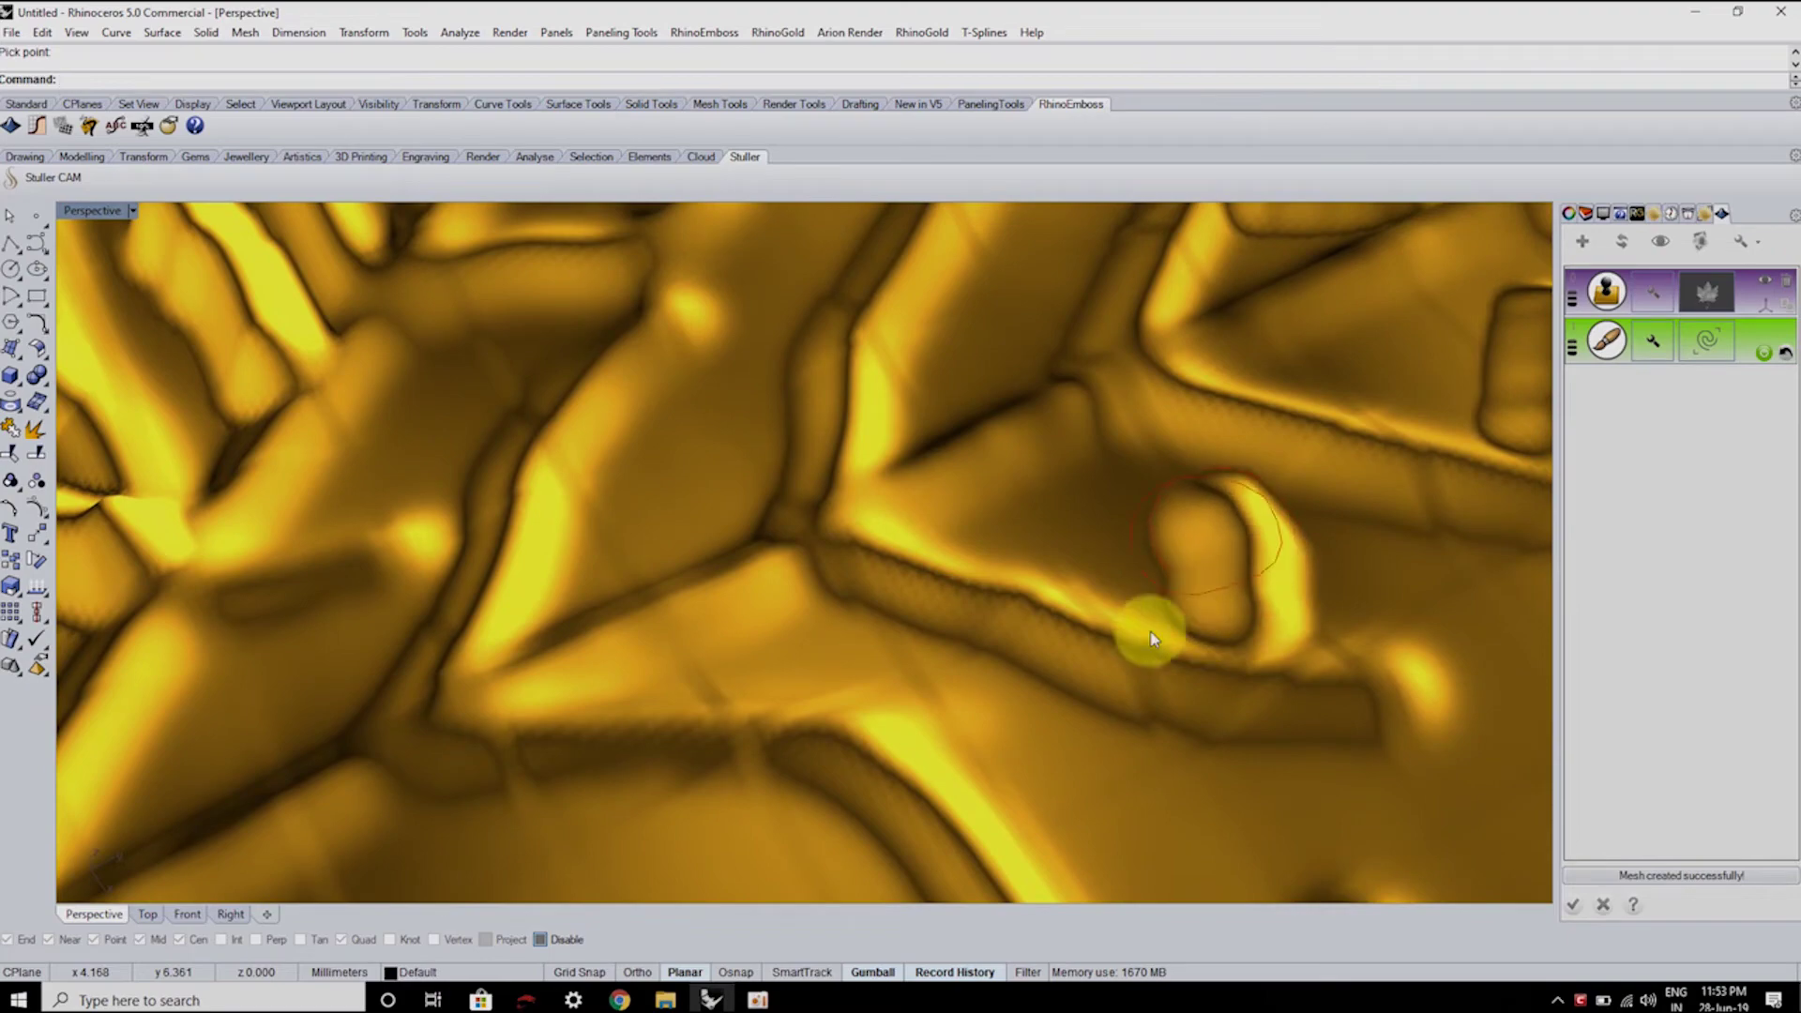
mouse_move(1146, 632)
right_mouse_down()
mouse_move(1089, 705)
mouse_move(1105, 715)
right_mouse_up()
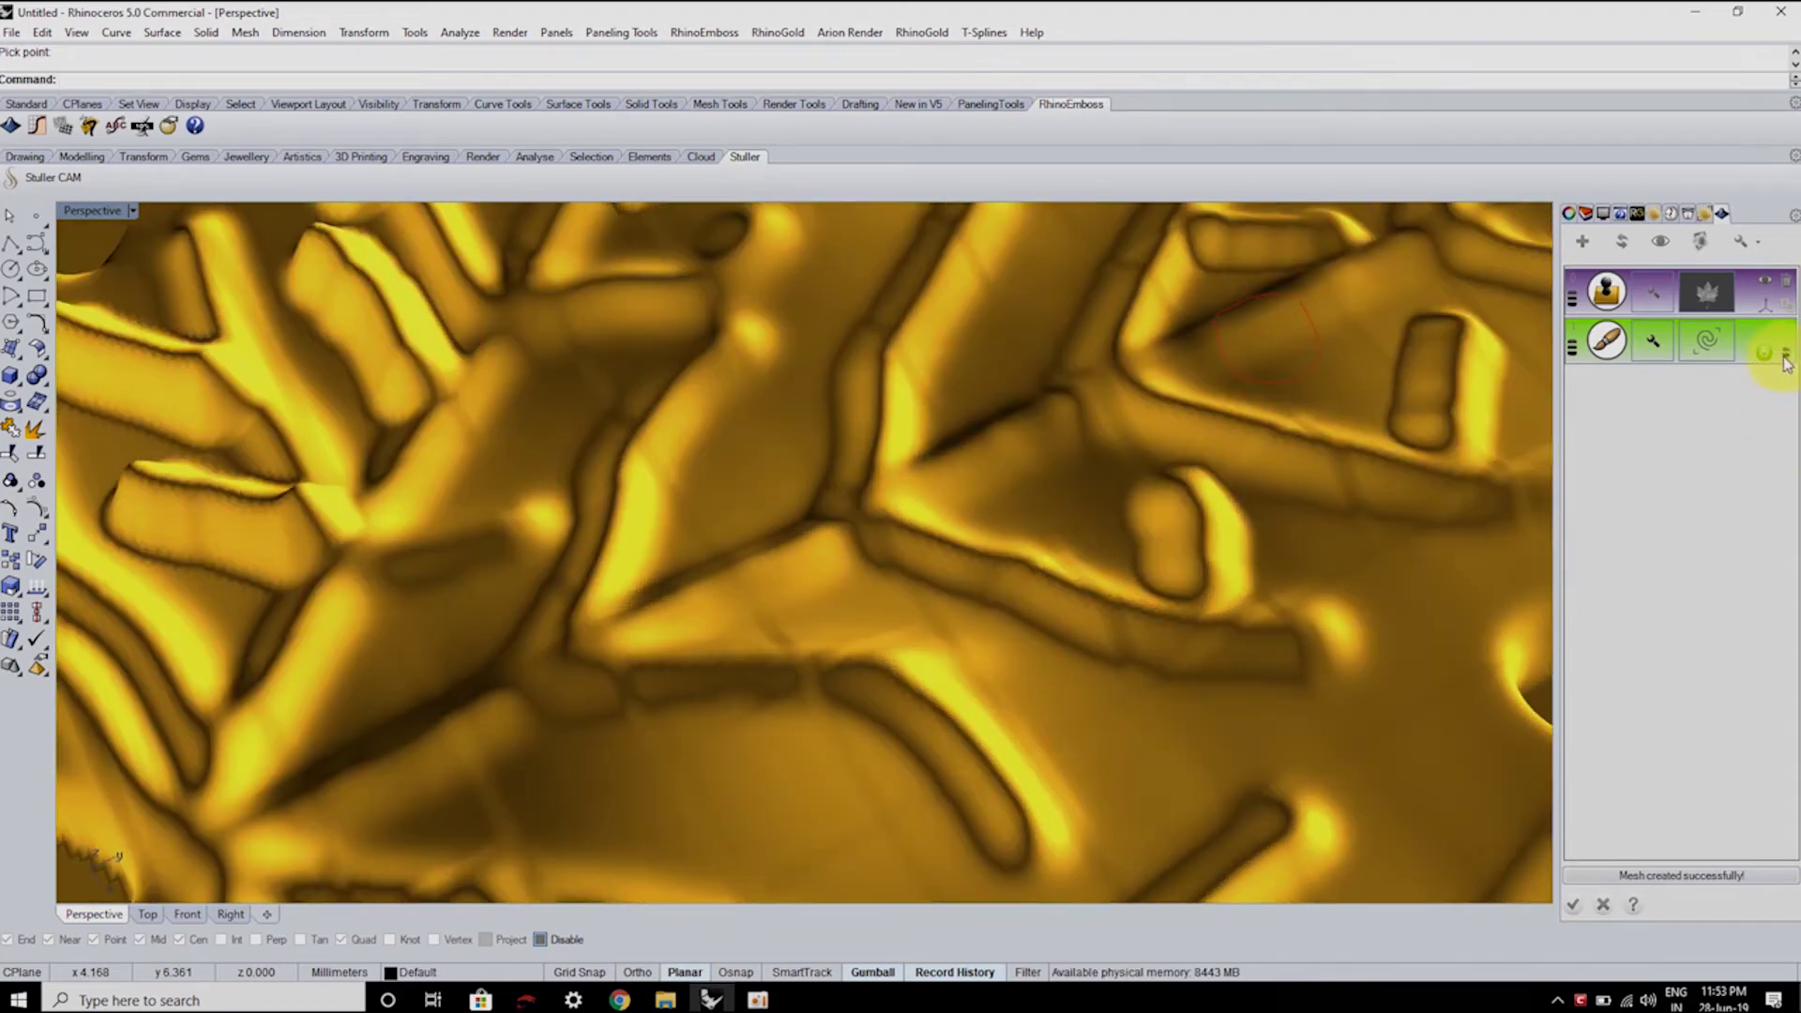
- Undo the stray bump and paint two elongated raised strokes across the leaf
left_click(1785, 360)
left_click_drag(1072, 606, 1207, 584)
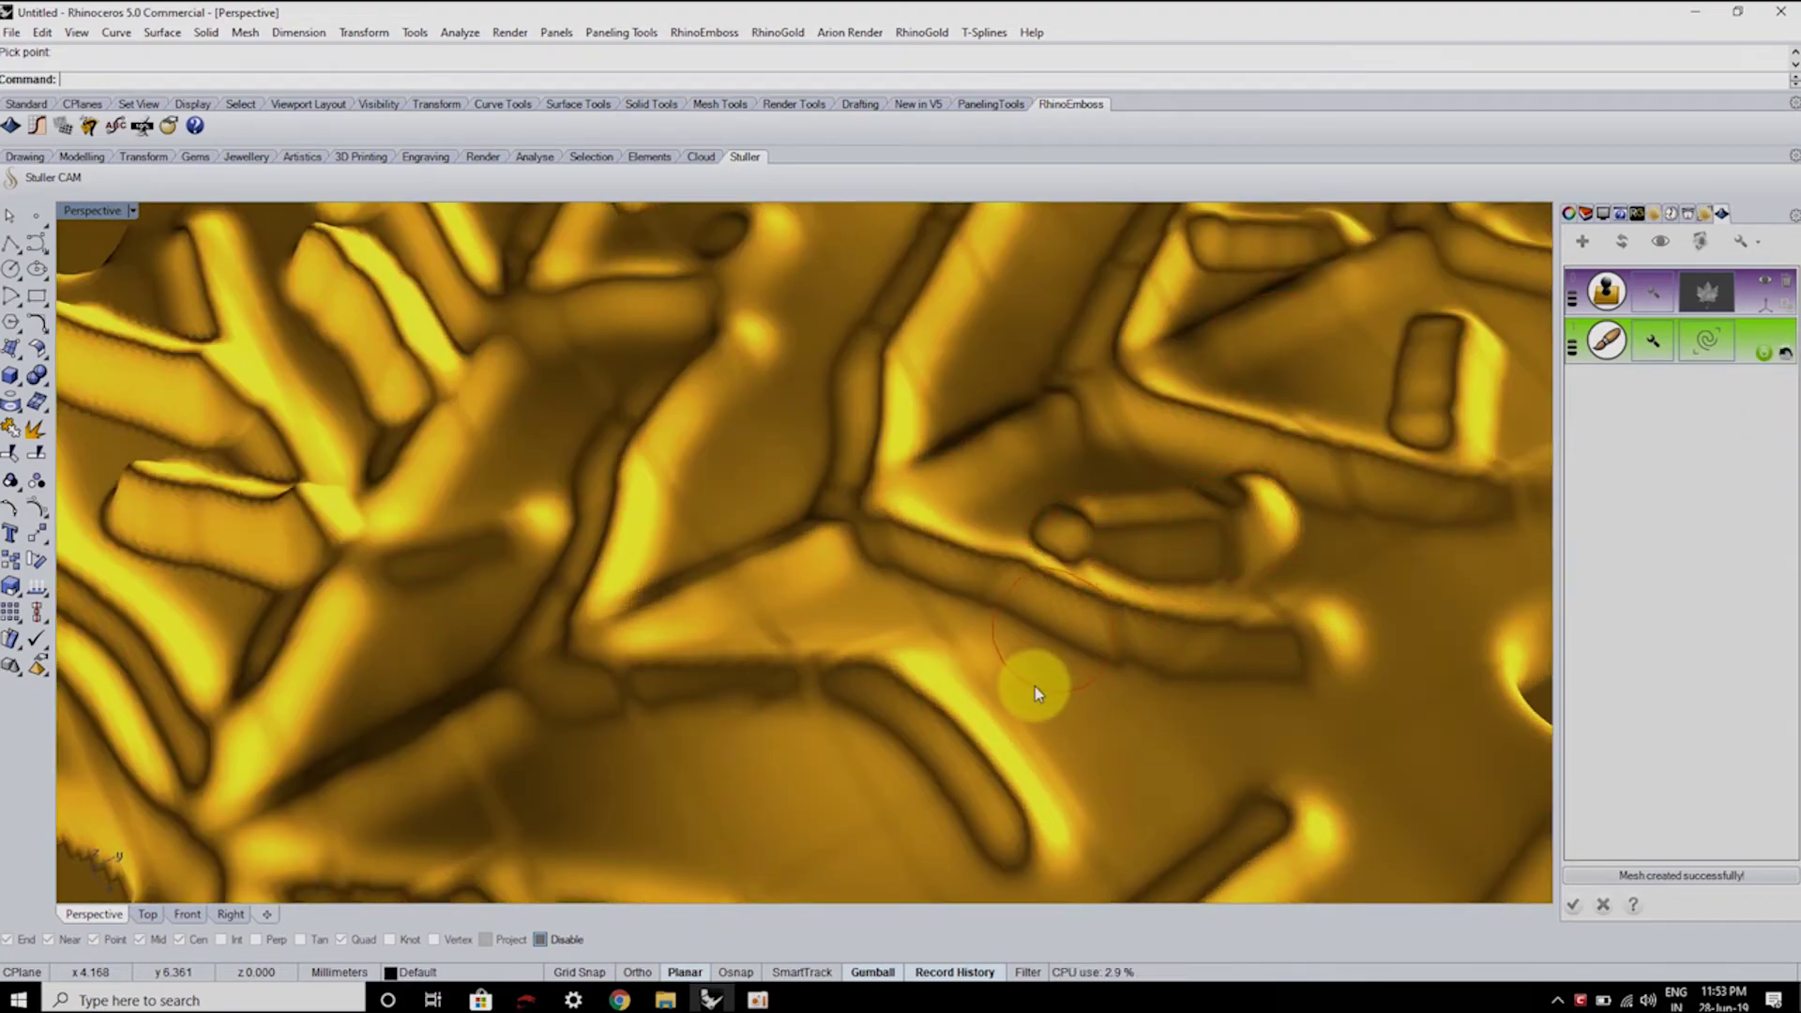
left_click_drag(1037, 708, 1138, 802)
scroll(932, 644, "down", 5)
scroll(797, 655, "up", 5)
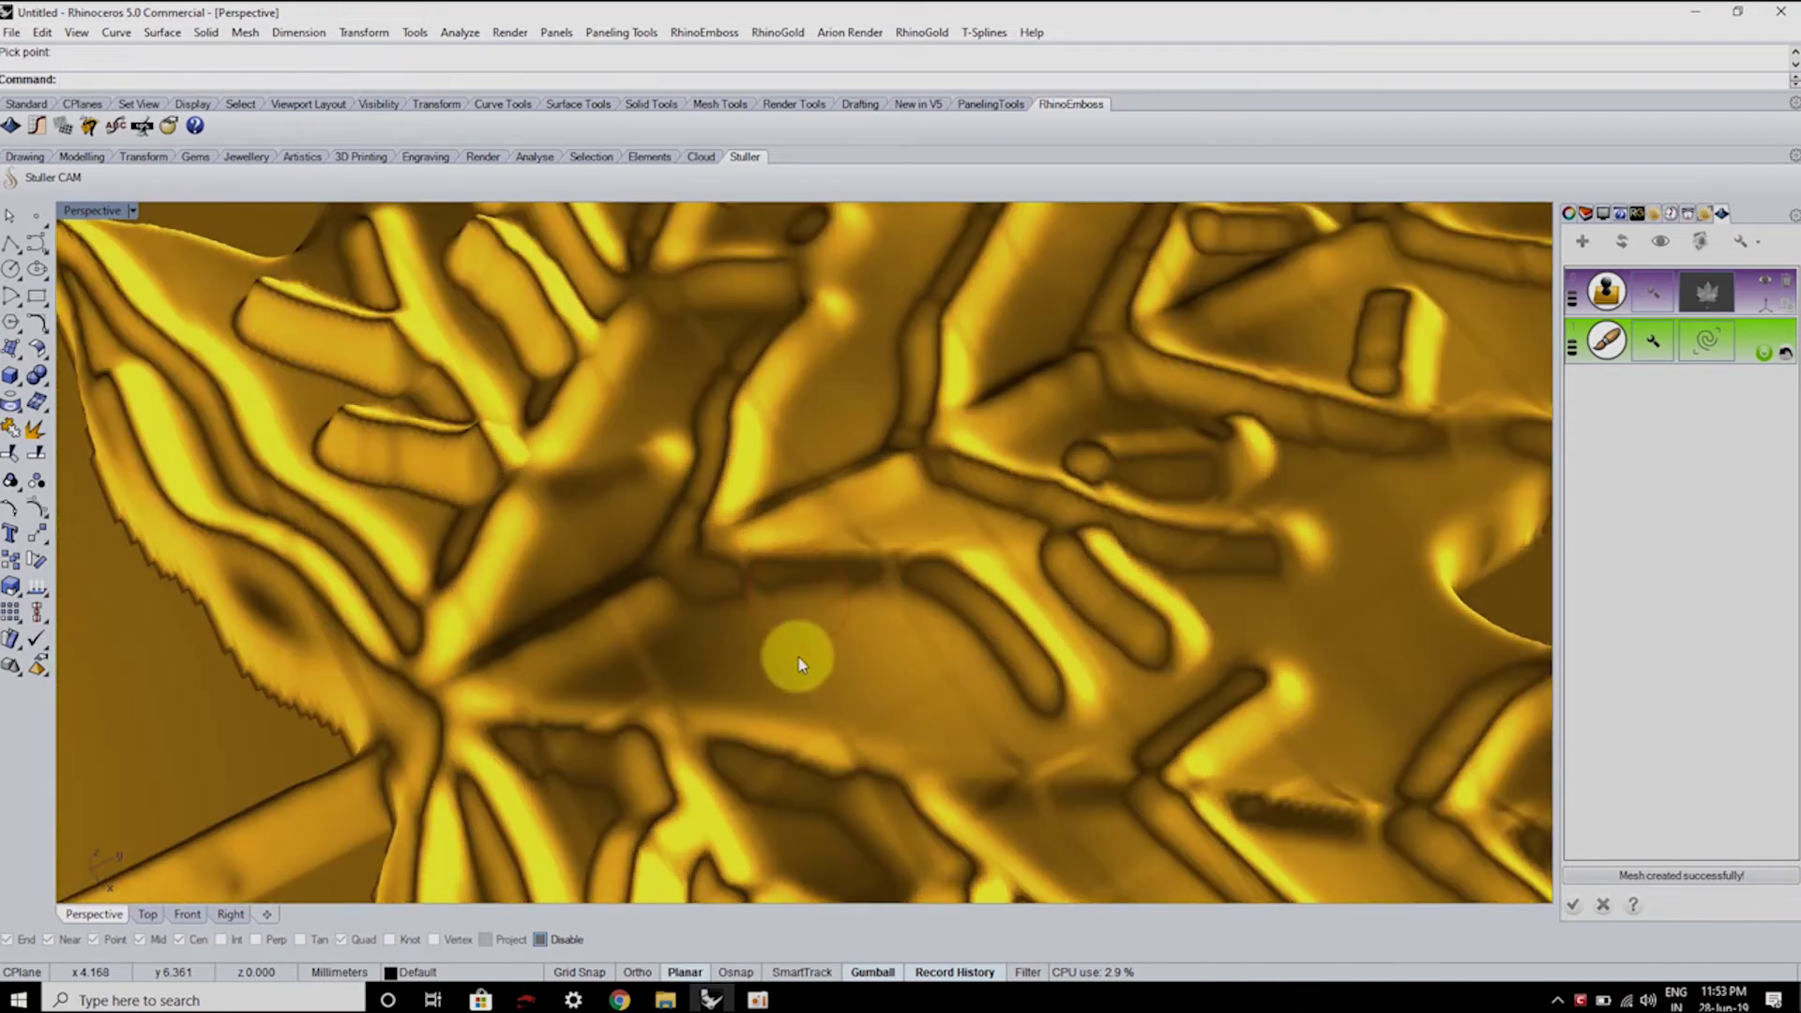
scroll(910, 736, "down", 5)
scroll(923, 622, "up", 5)
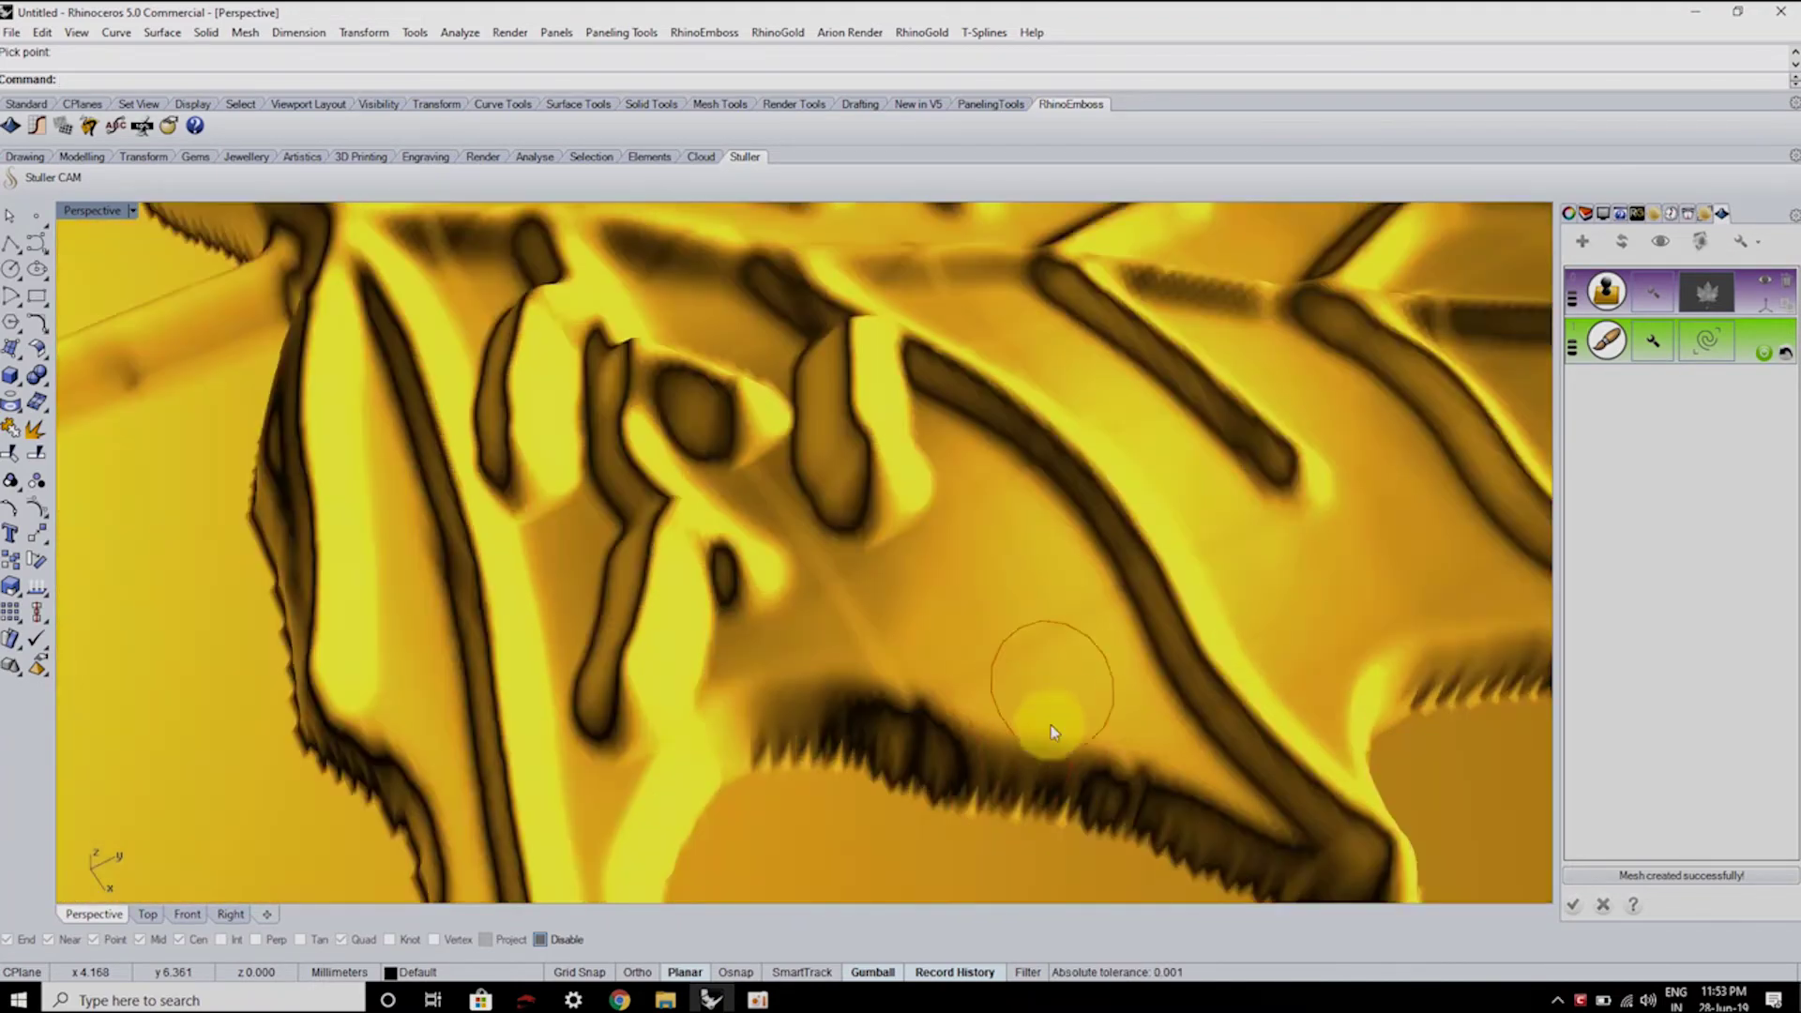
- Carve a vertical groove, a stroke along the leaf edge and a mark on the upper leaf
left_click_drag(1025, 666, 1013, 525)
left_click_drag(1163, 638, 1379, 591)
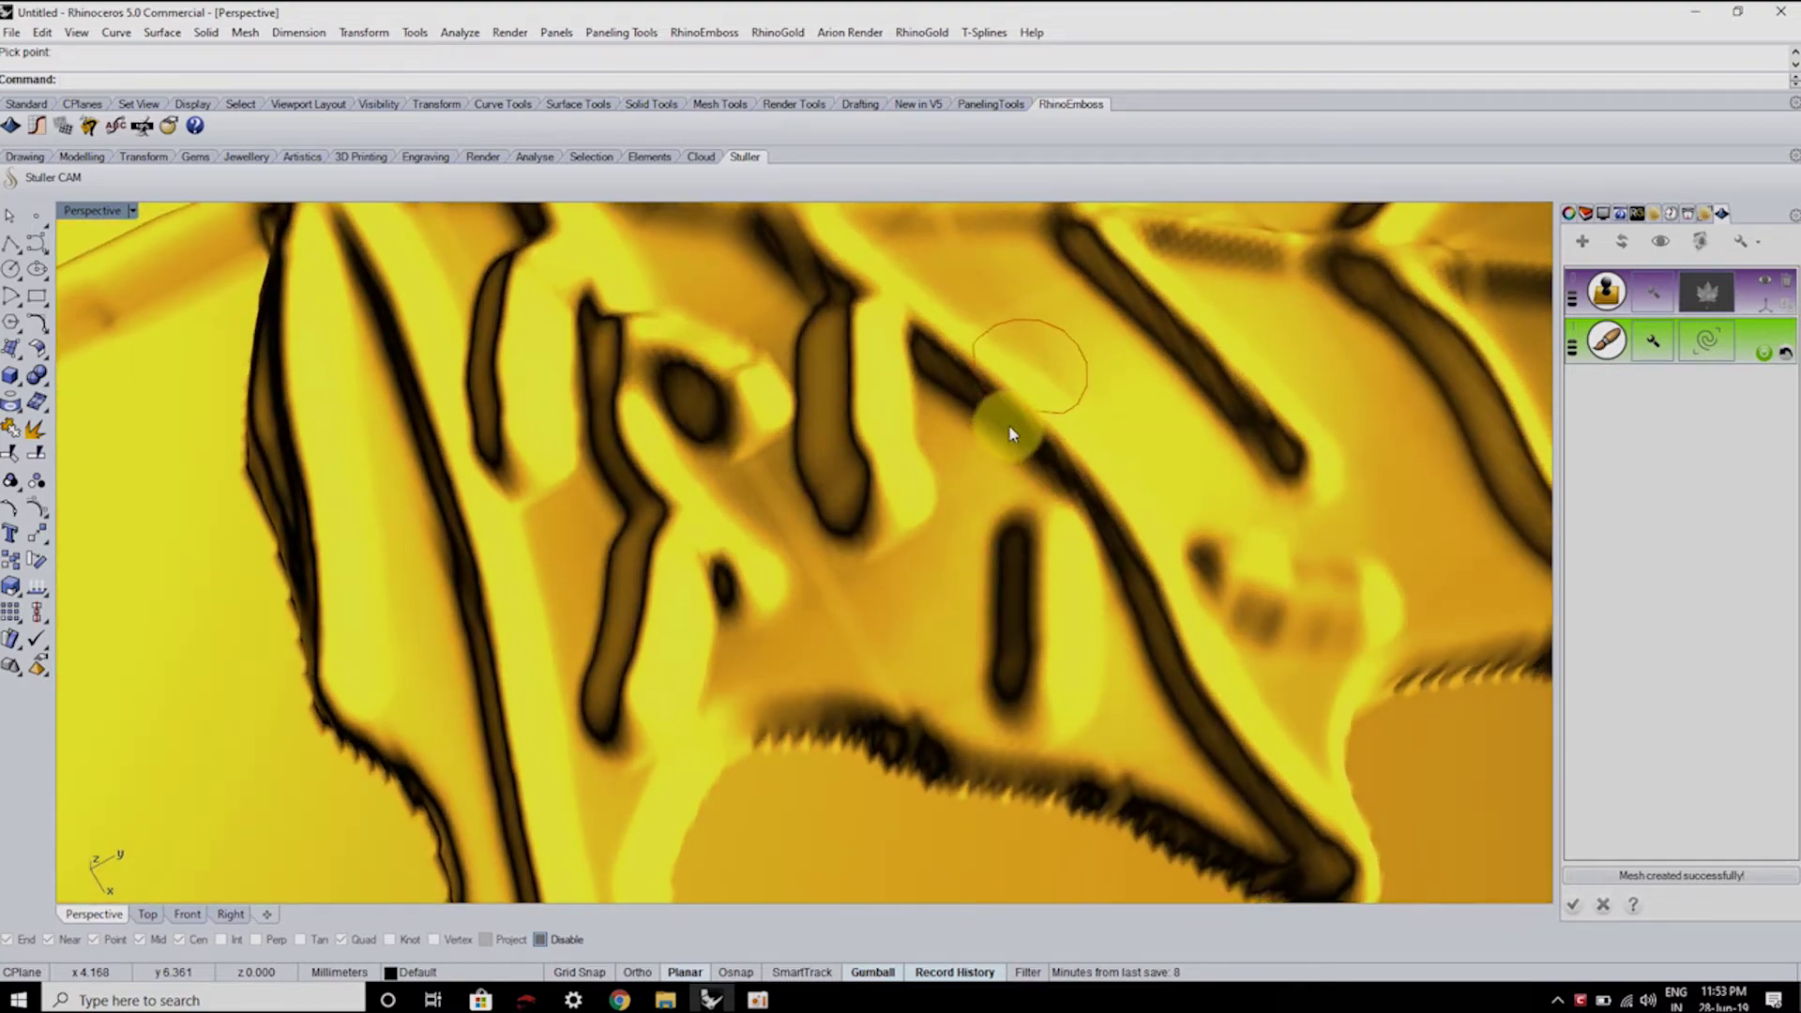
left_click_drag(1011, 422, 1088, 427)
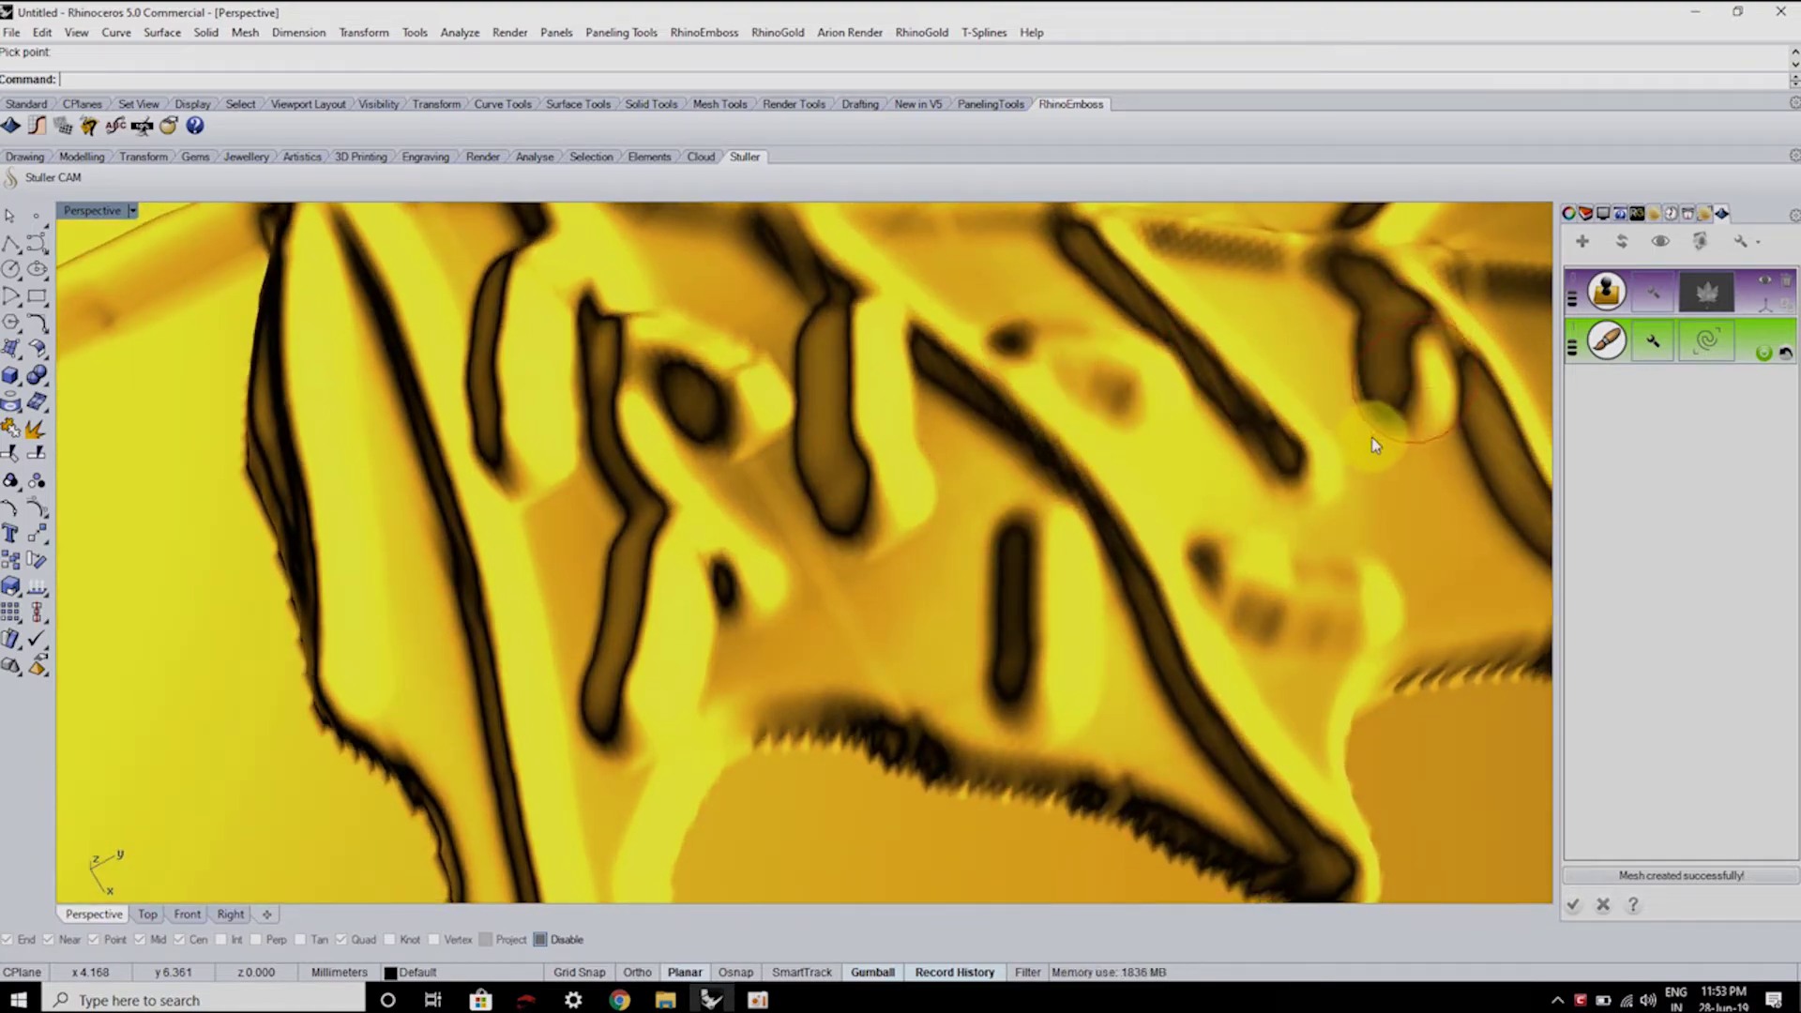
scroll(1060, 494, "down", 5)
scroll(1060, 495, "up", 5)
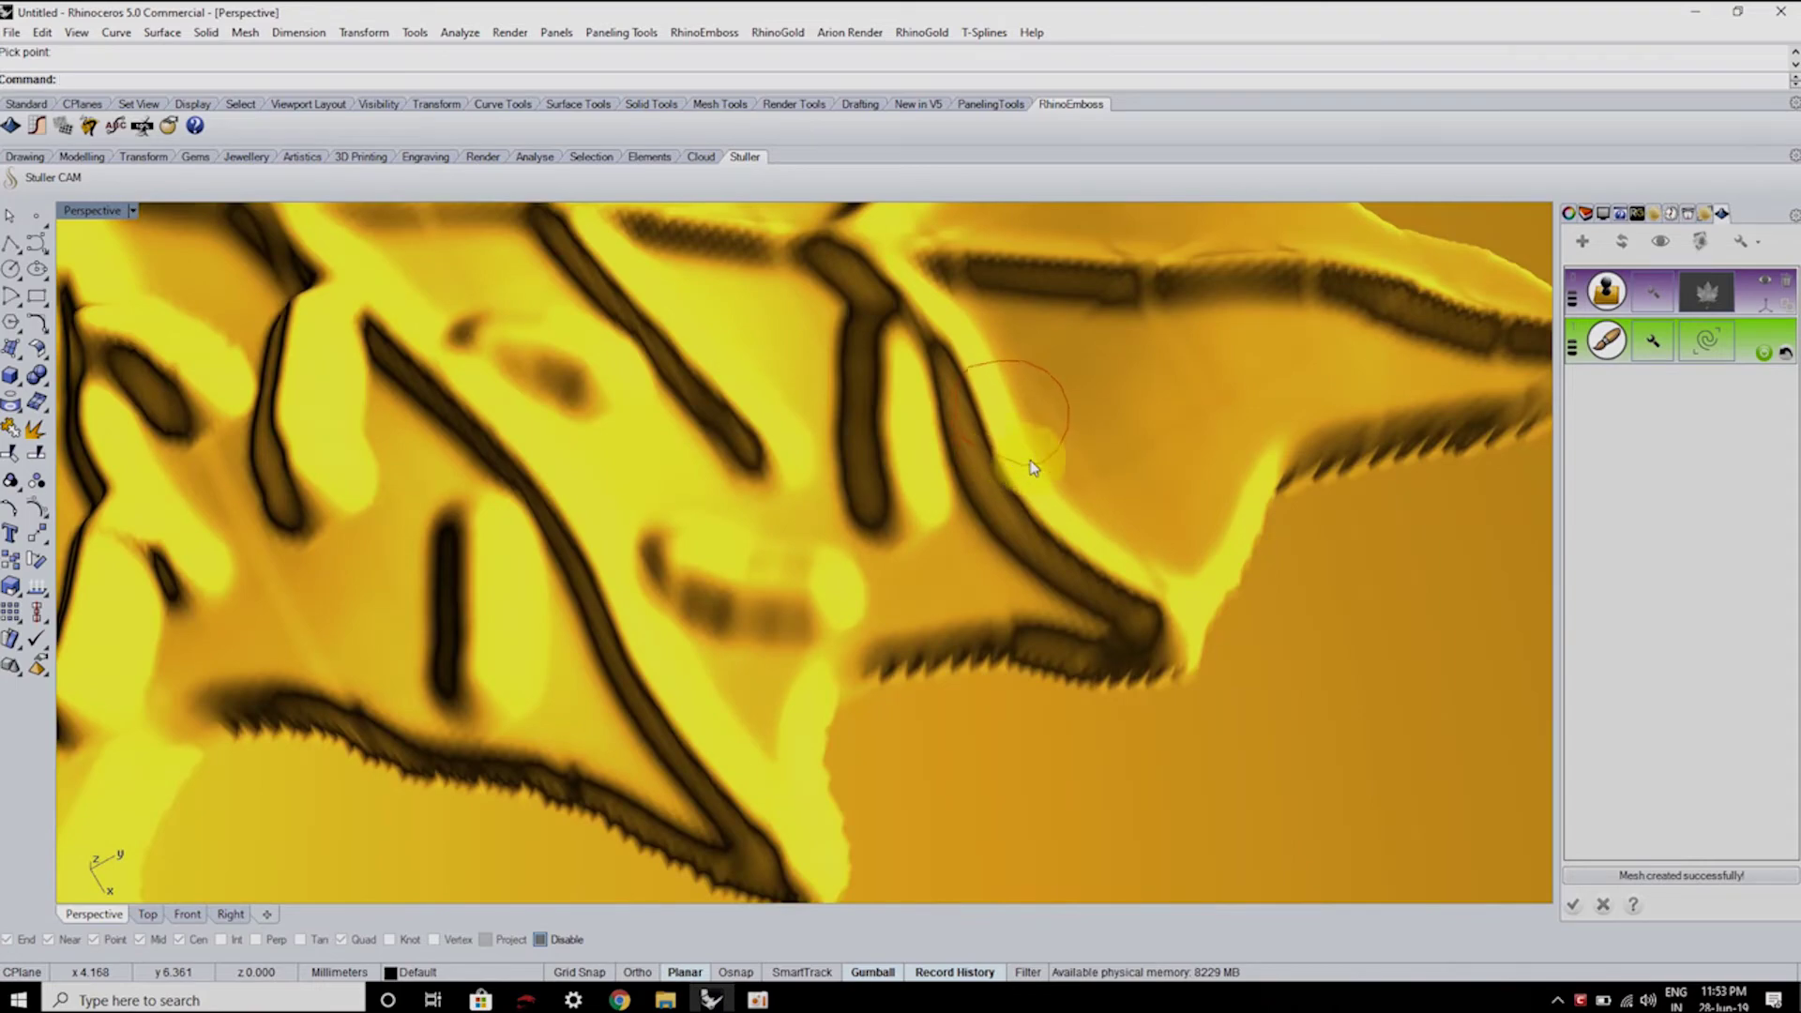
scroll(1172, 502, "down", 5)
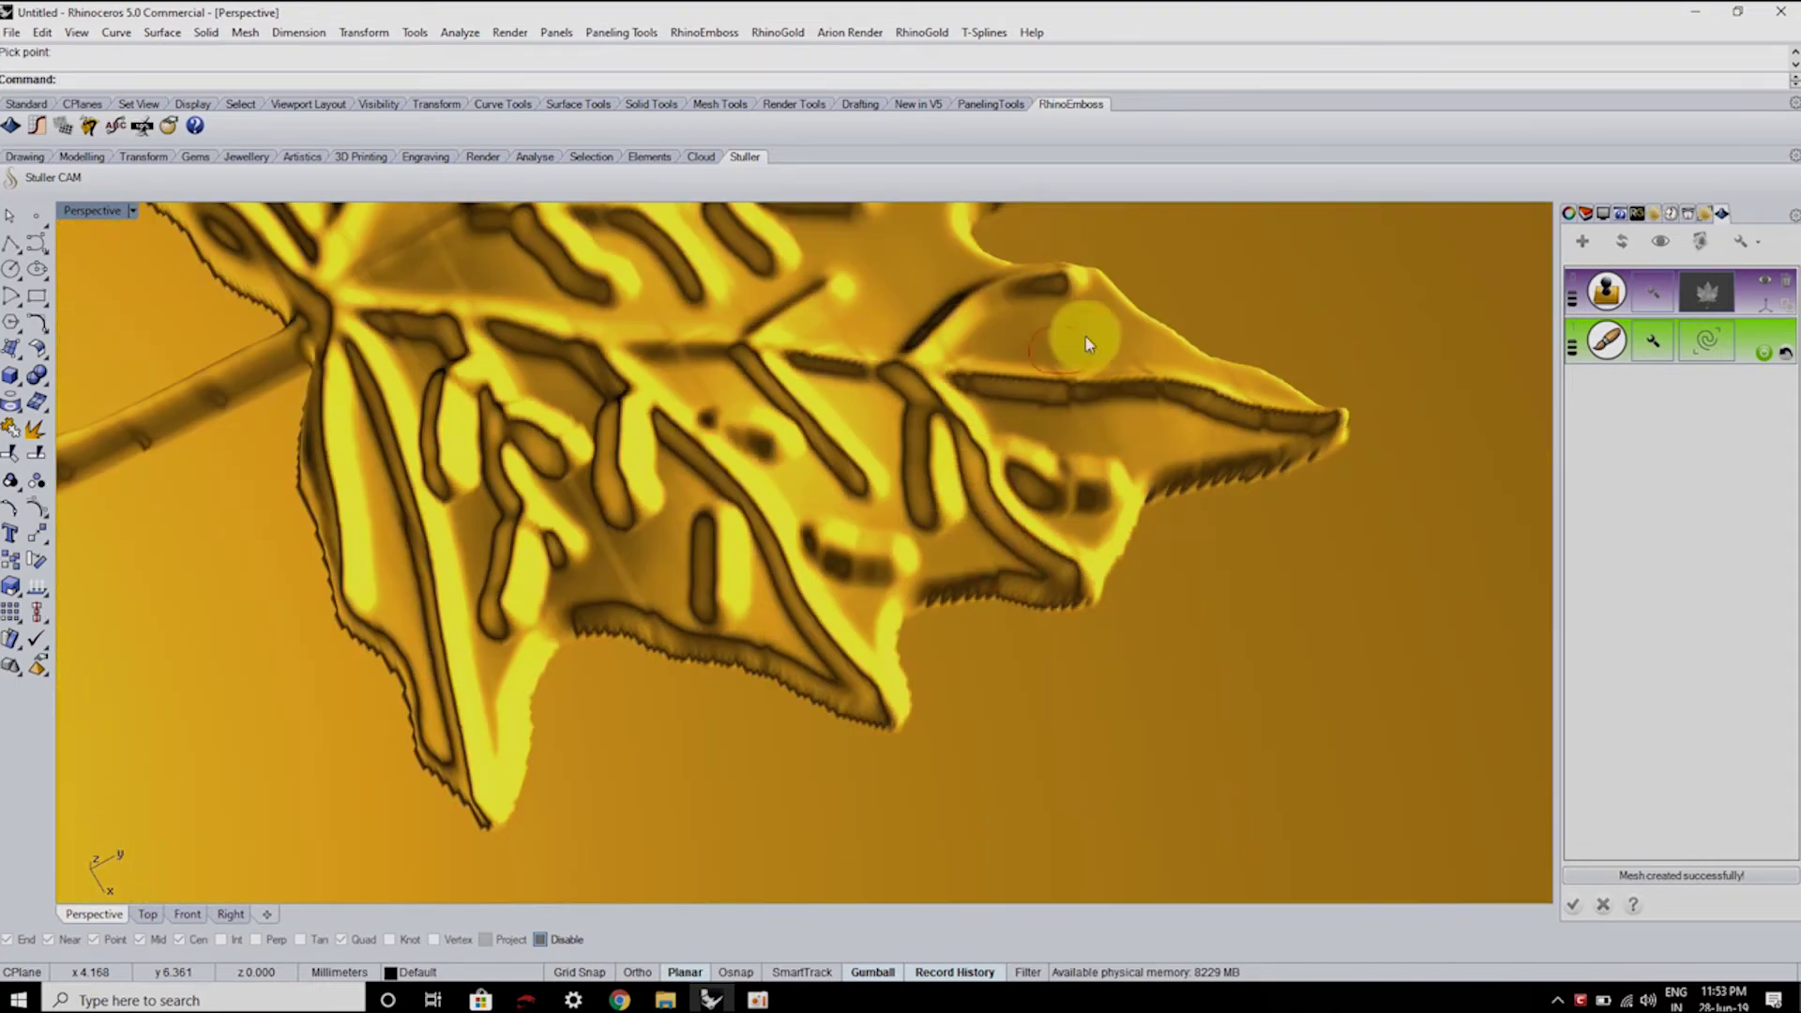
scroll(1079, 347, "up", 5)
scroll(1153, 362, "down", 3)
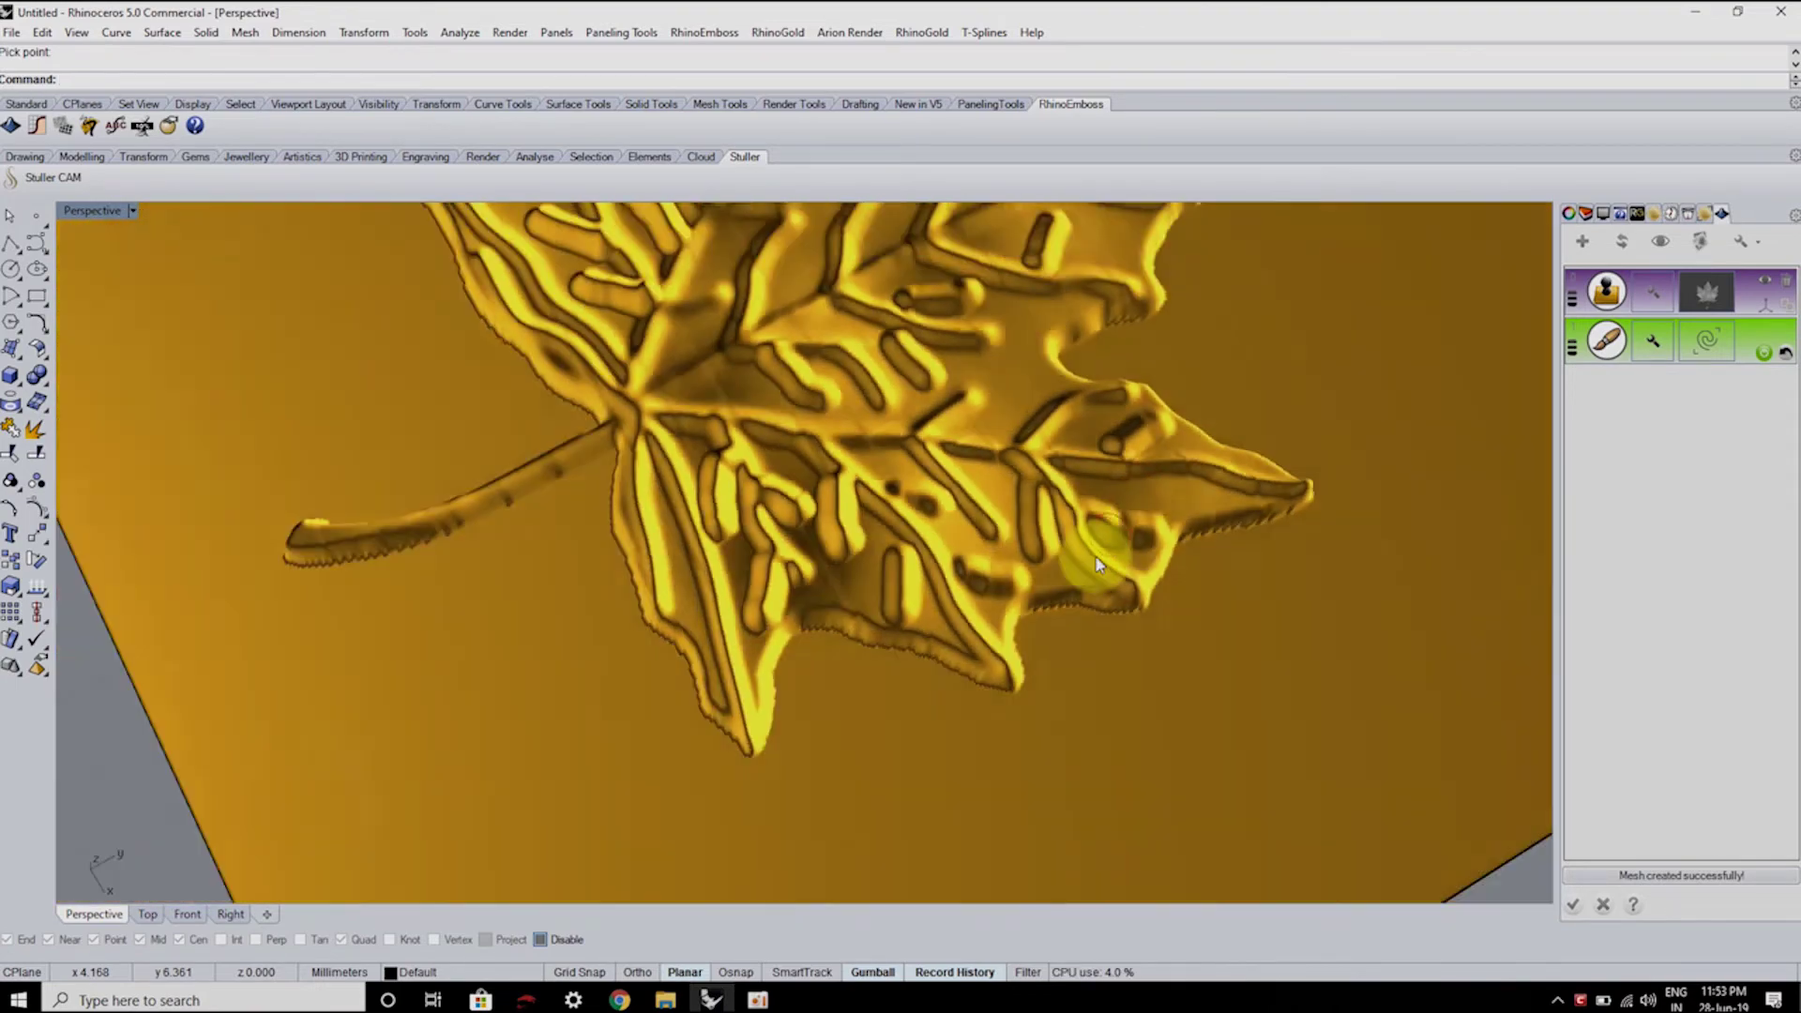
scroll(1092, 554, "down", 3)
scroll(788, 372, "up", 5)
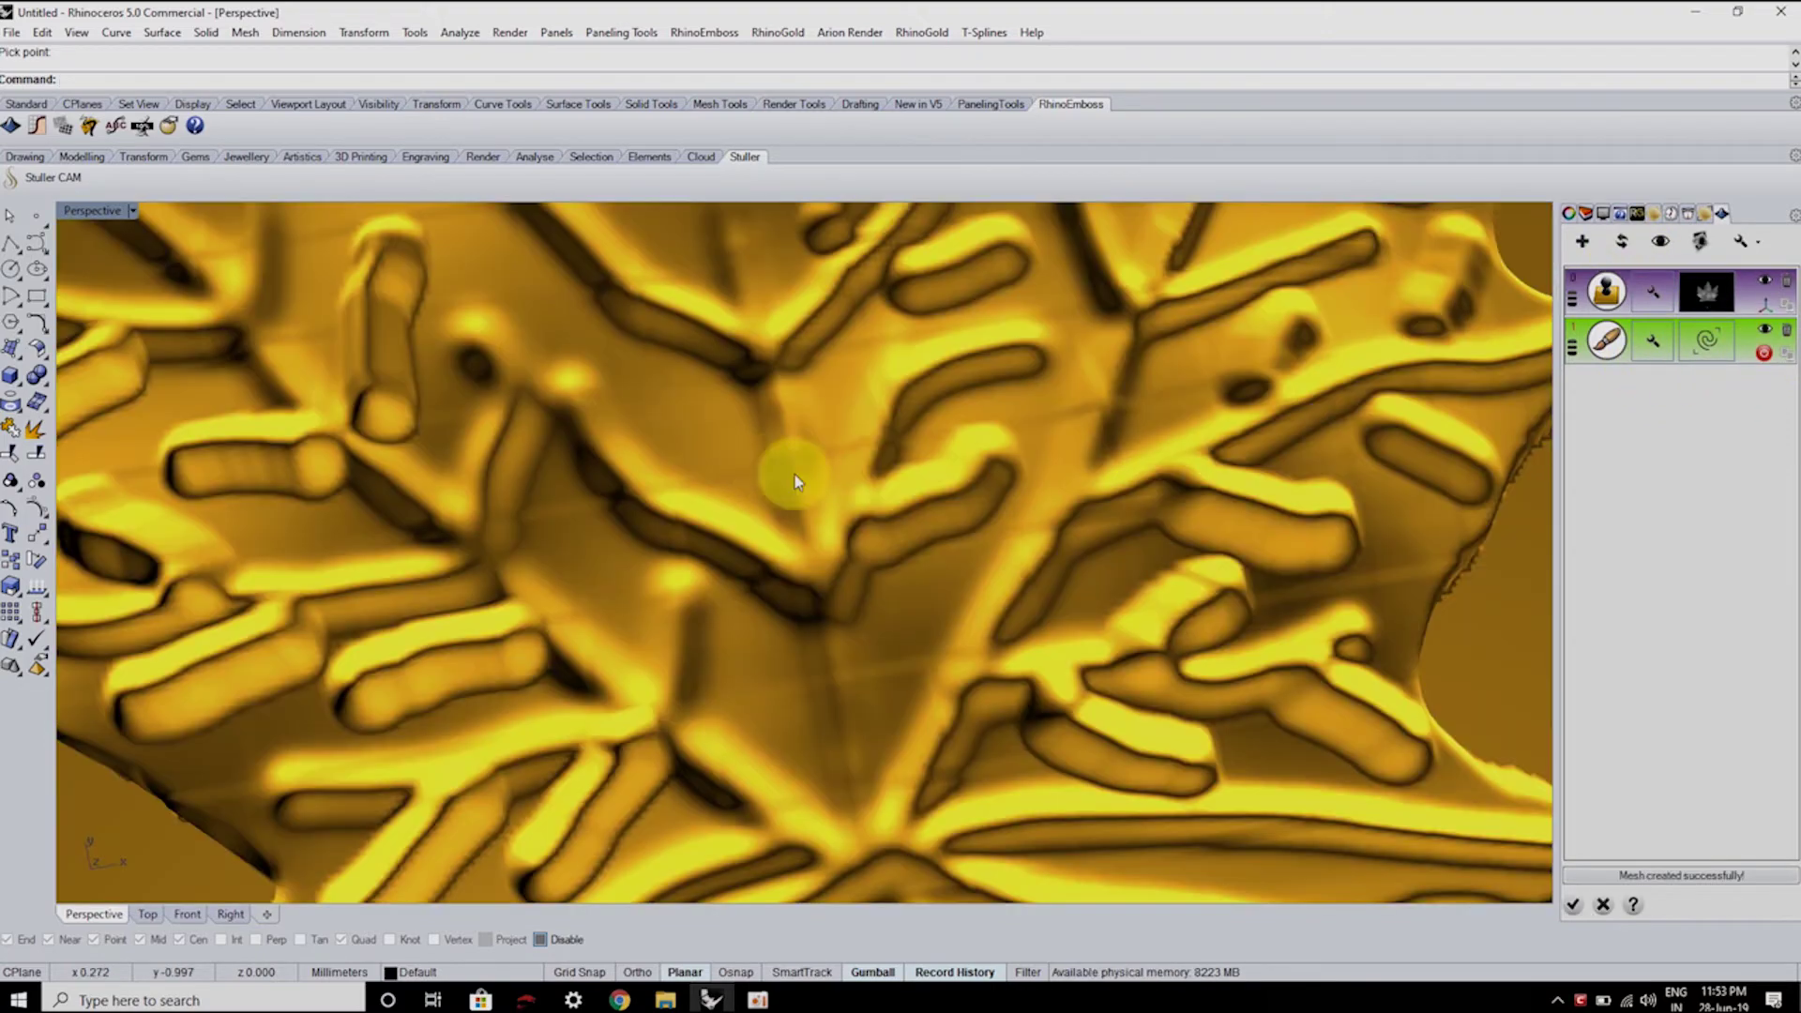
scroll(941, 545, "down", 5)
mouse_move(941, 546)
right_mouse_down()
mouse_move(917, 434)
mouse_move(985, 583)
mouse_move(1047, 451)
right_mouse_up()
scroll(917, 434, "up", 5)
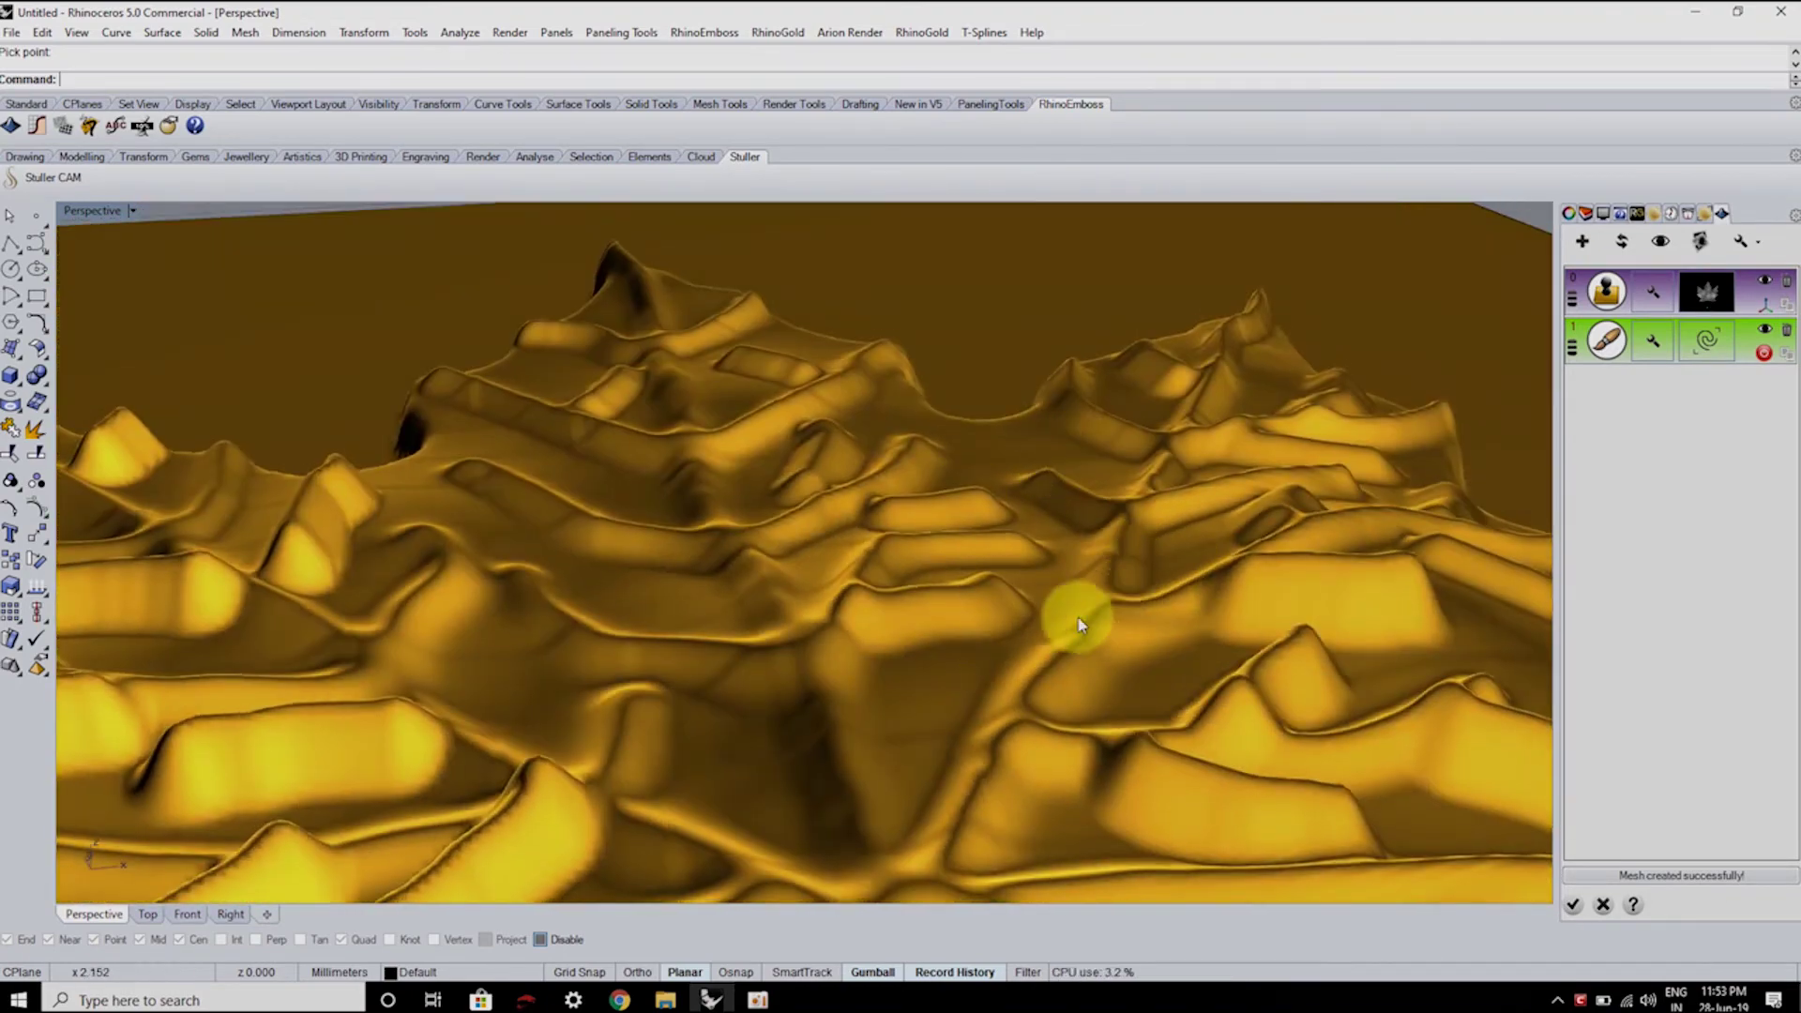
mouse_move(925, 635)
right_mouse_down()
mouse_move(975, 729)
mouse_move(965, 555)
right_mouse_up()
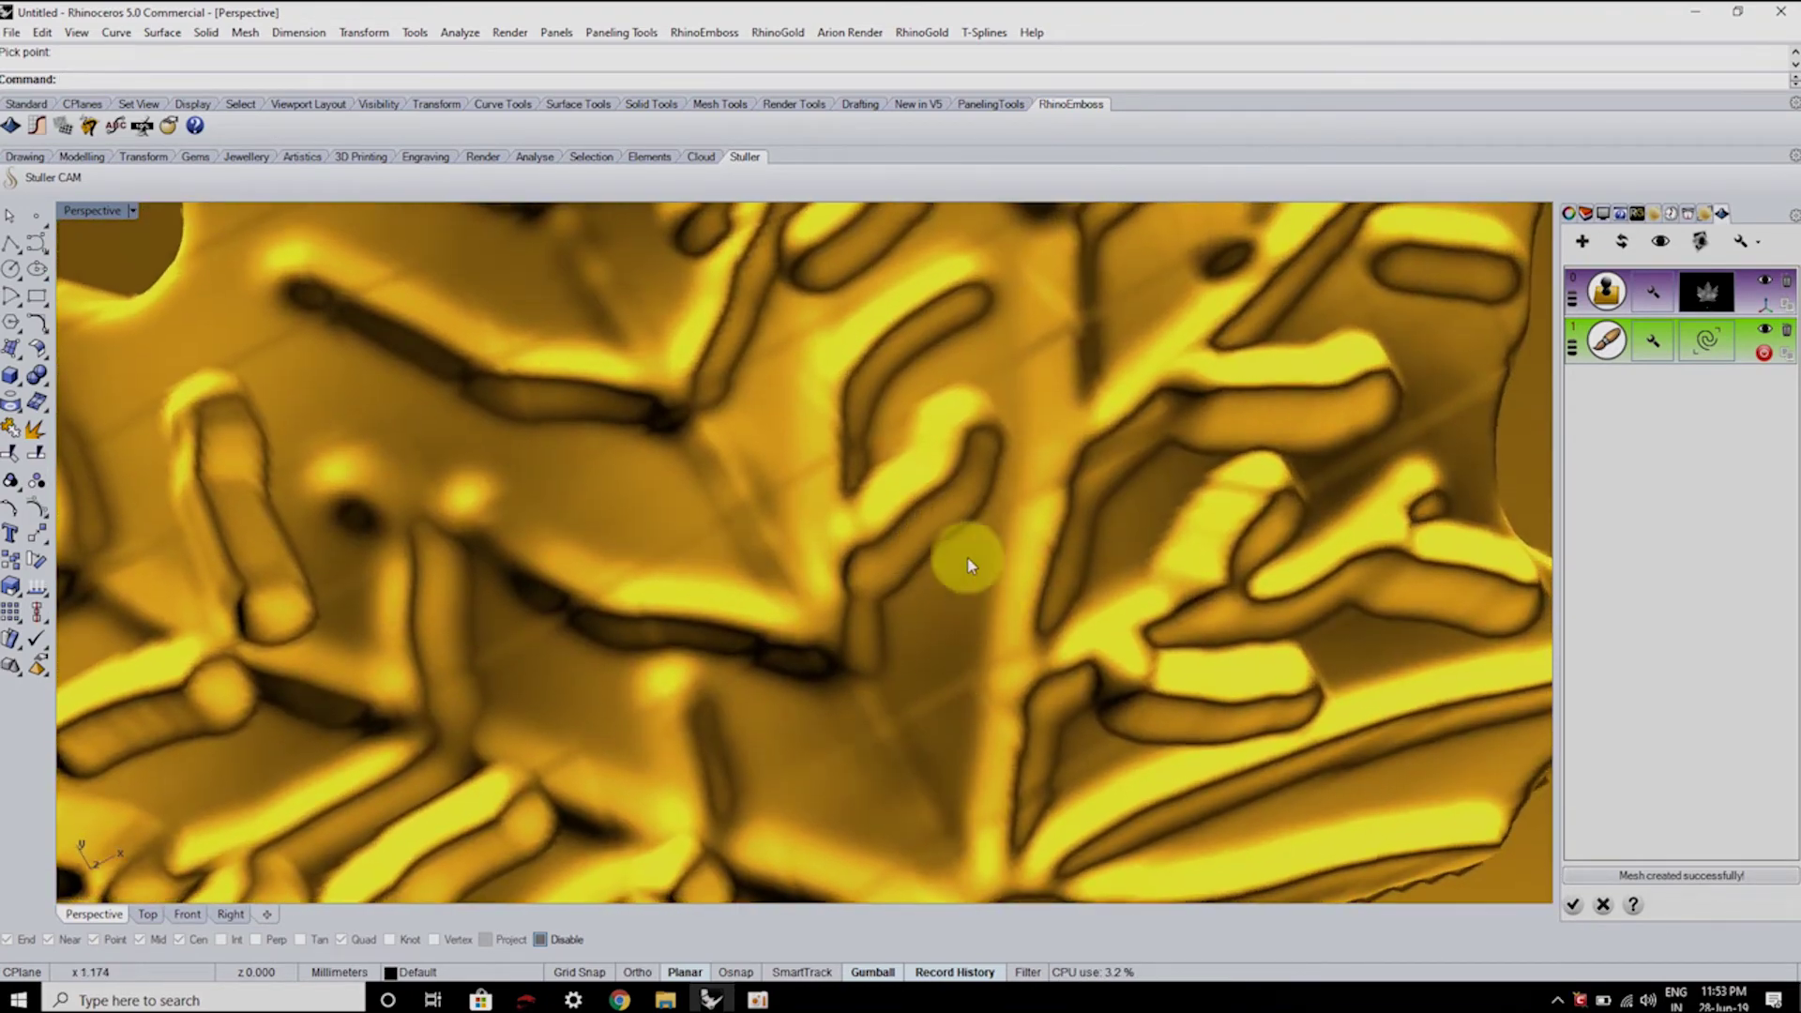
scroll(965, 555, "down", 5)
scroll(841, 612, "up", 5)
mouse_move(842, 611)
right_mouse_down()
mouse_move(931, 633)
mouse_move(917, 587)
right_mouse_up()
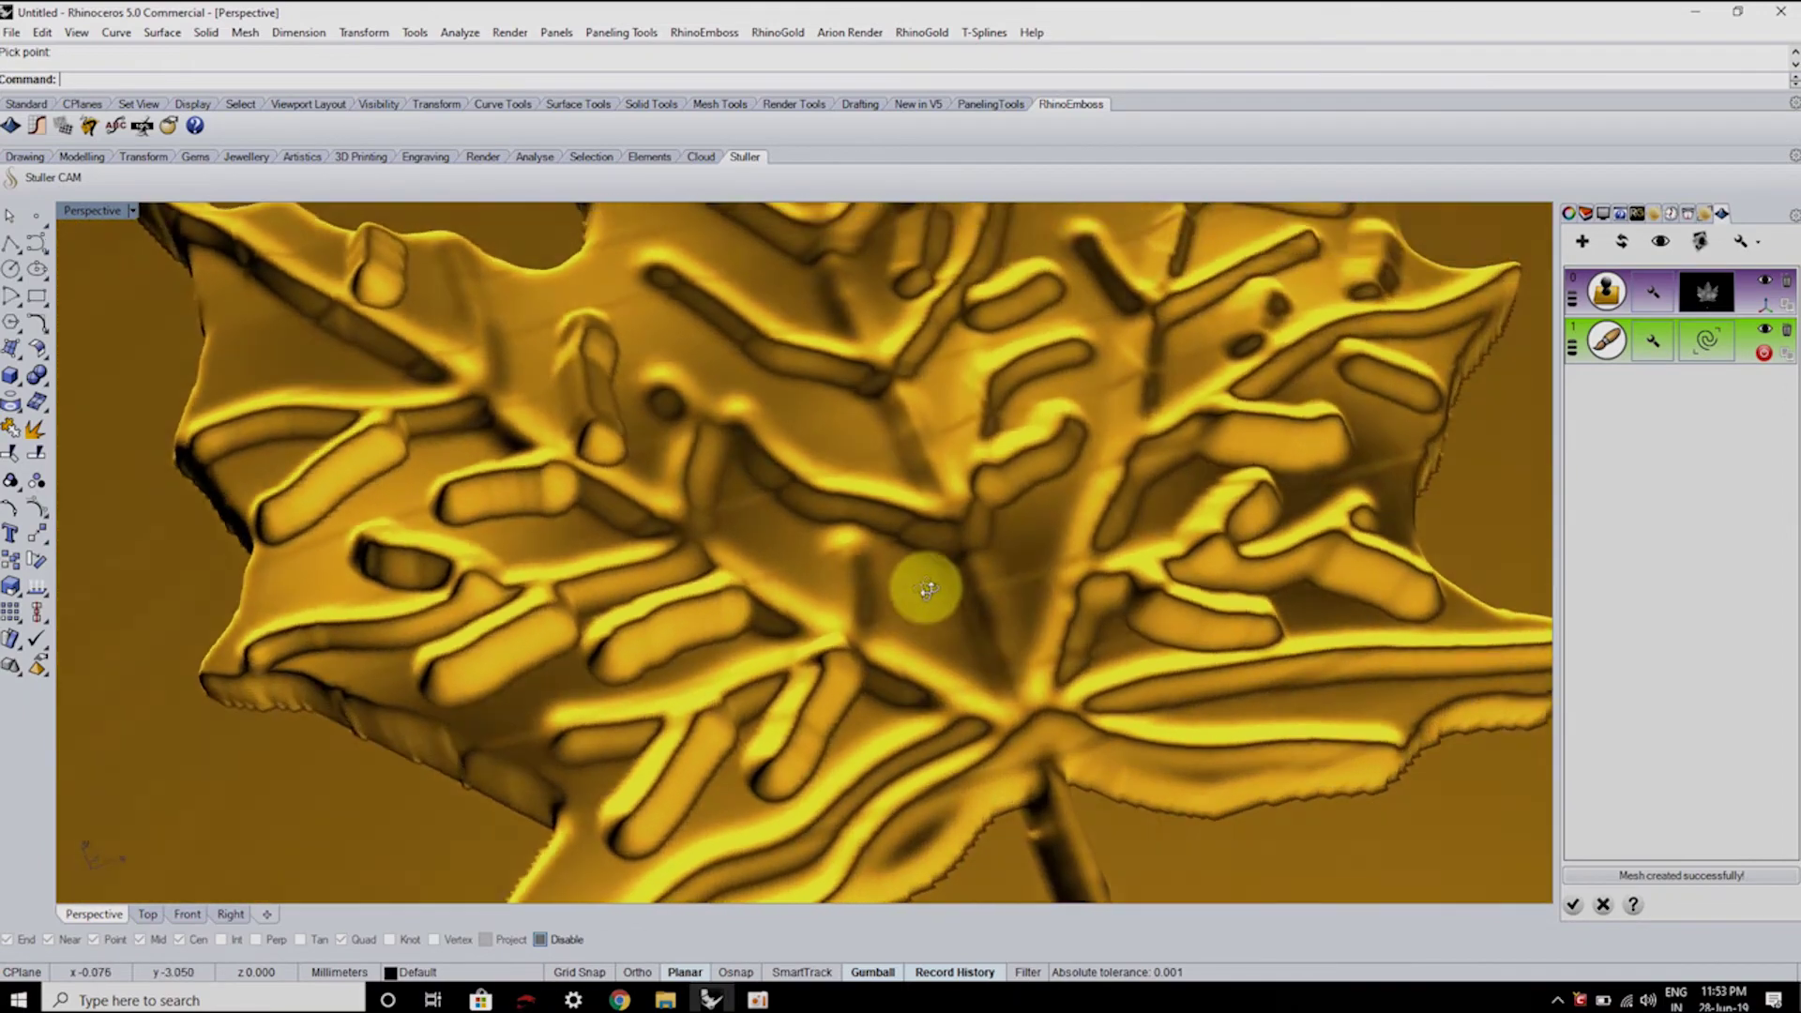
scroll(917, 587, "up", 3)
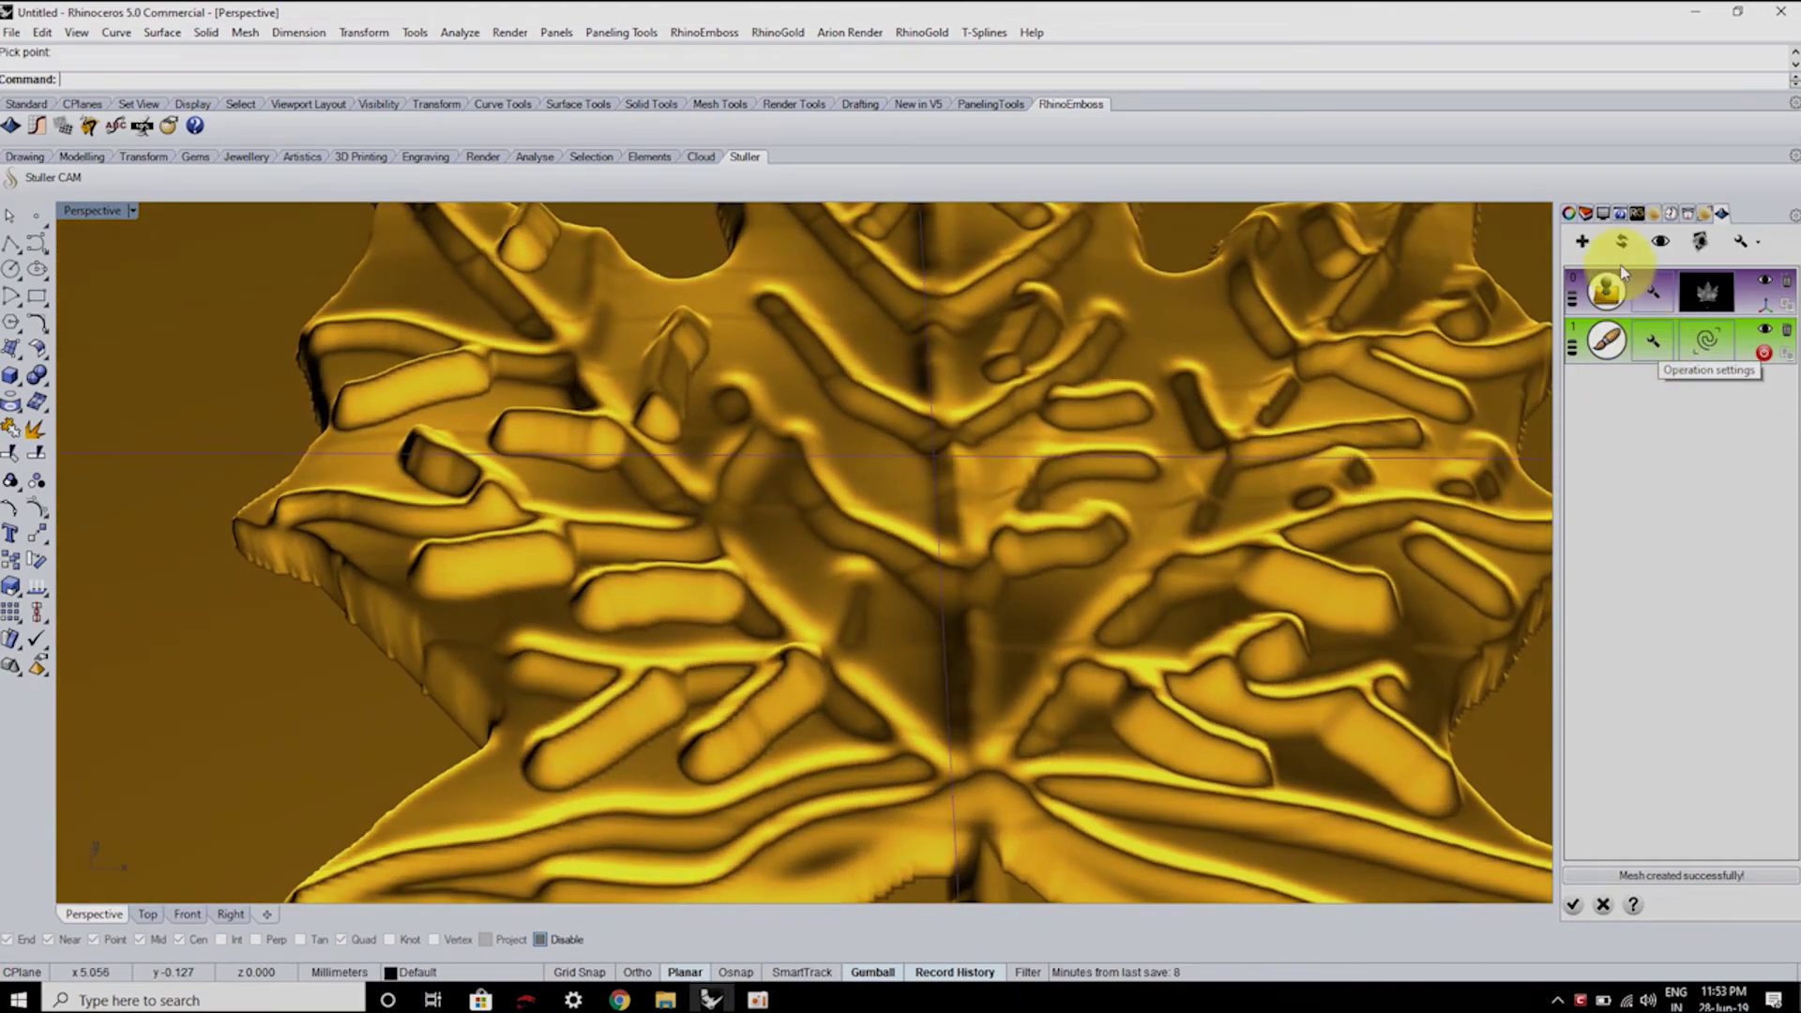
- Add a third brush layer in Subtract style with size 0.15 and depth 0.25
left_click(1581, 241)
left_click(1618, 401)
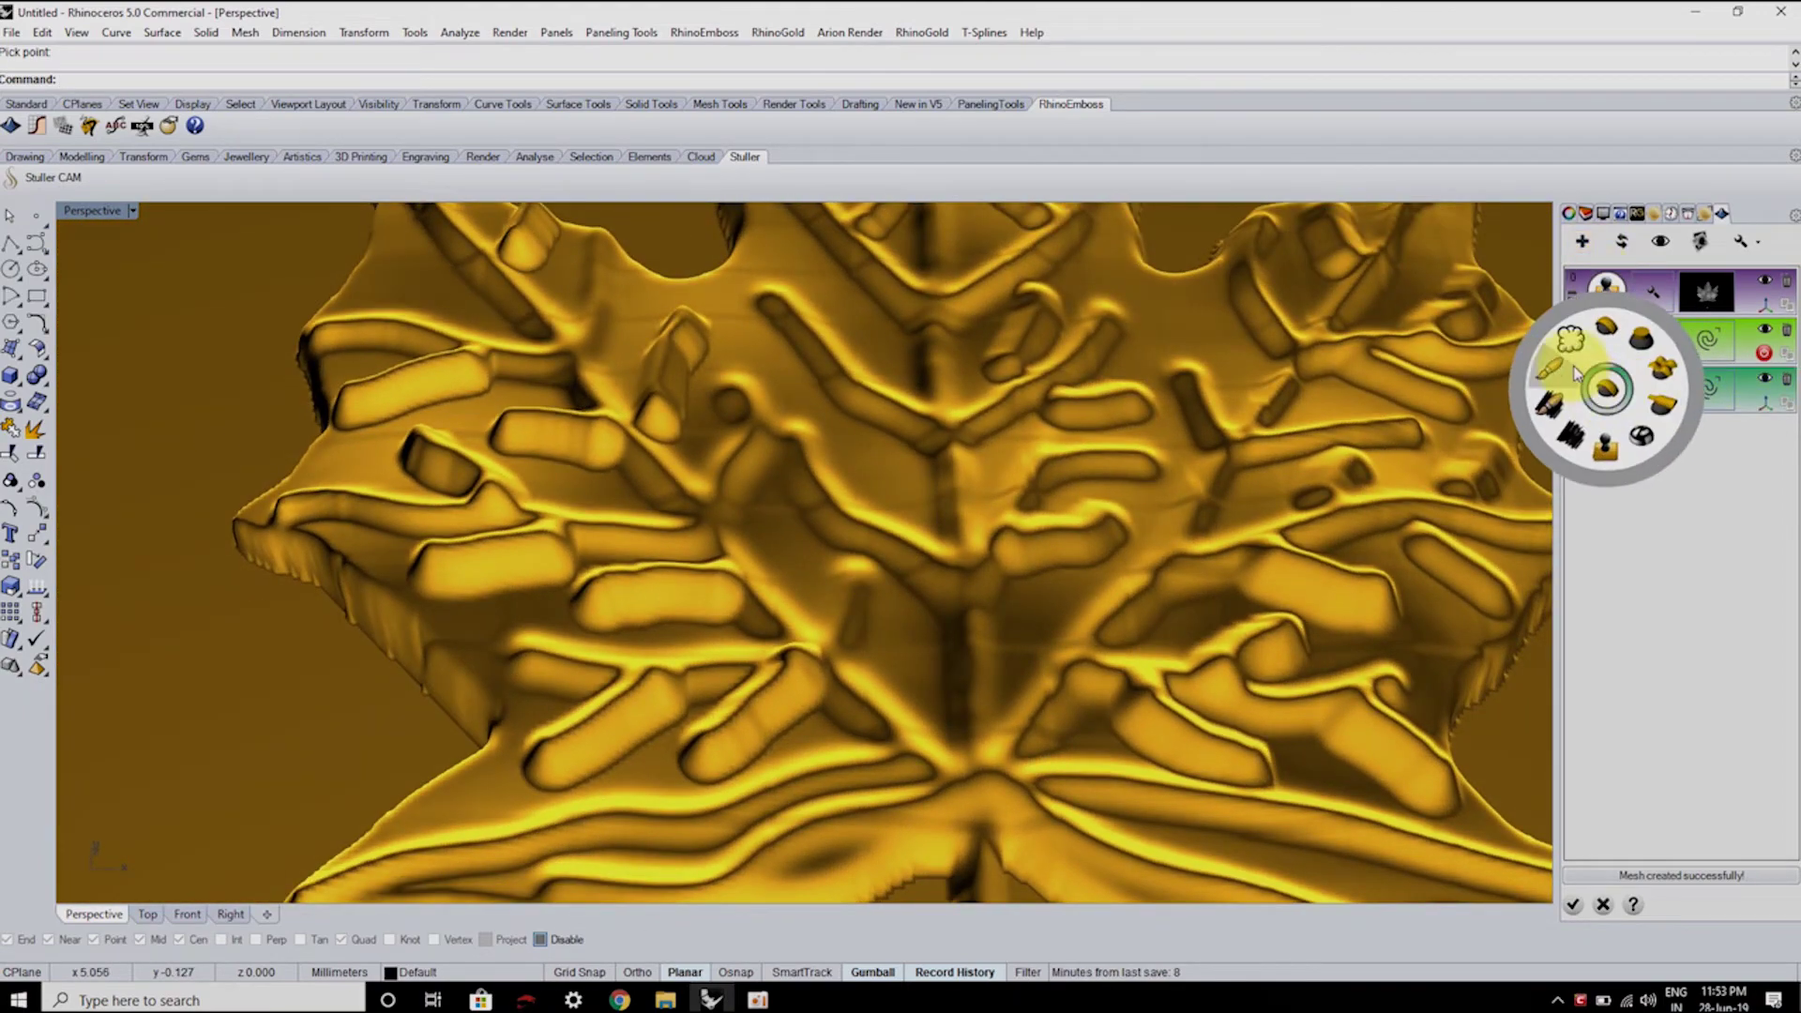
left_click(1561, 366)
left_click(1656, 391)
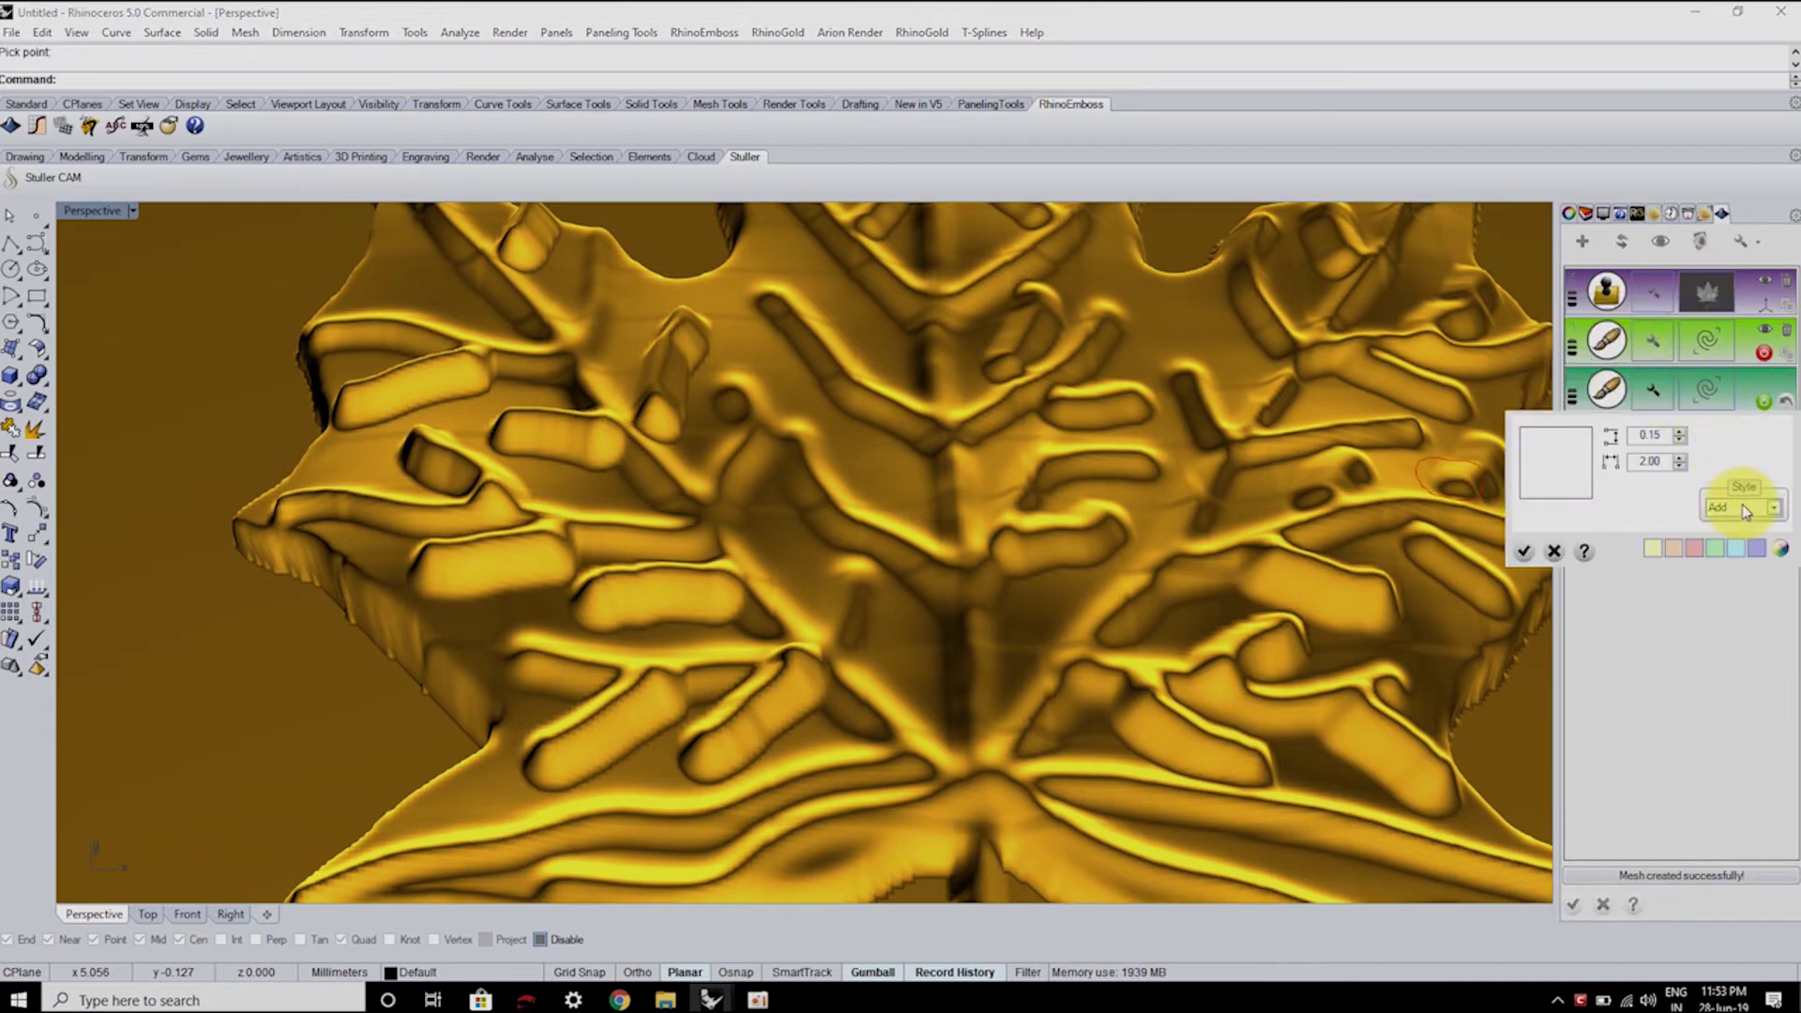
left_click(1735, 538)
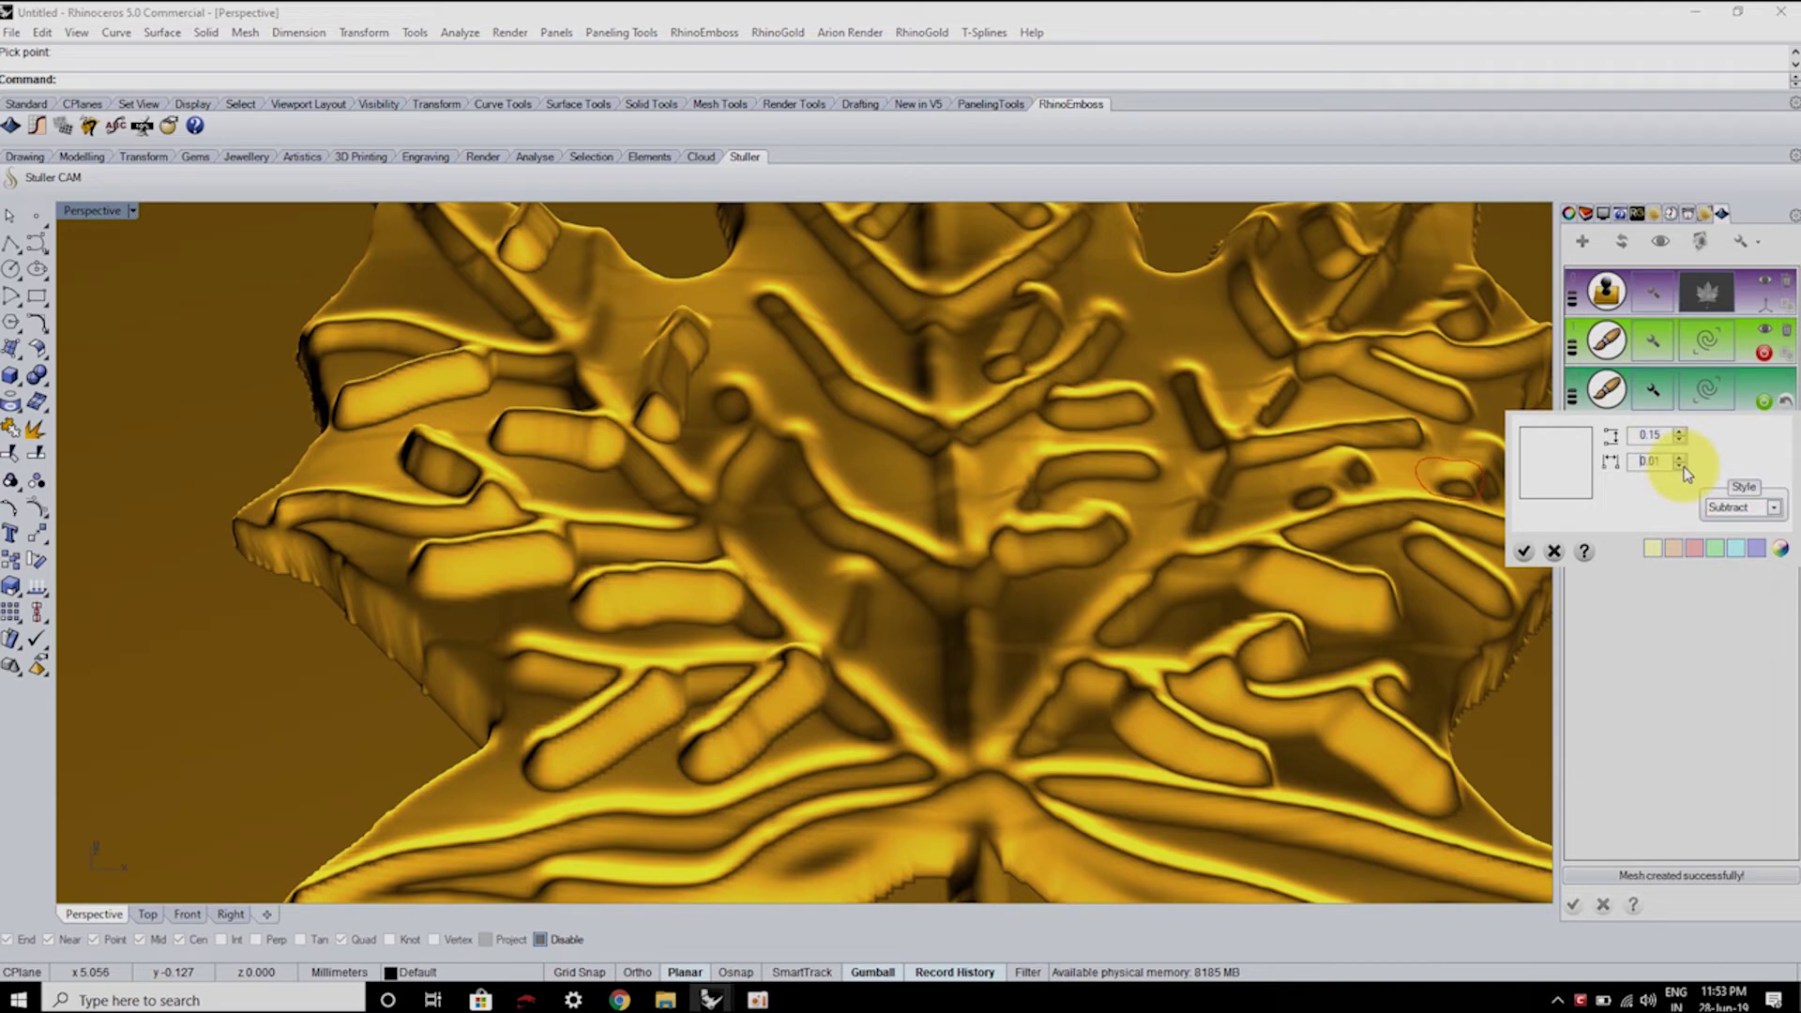
type("25")
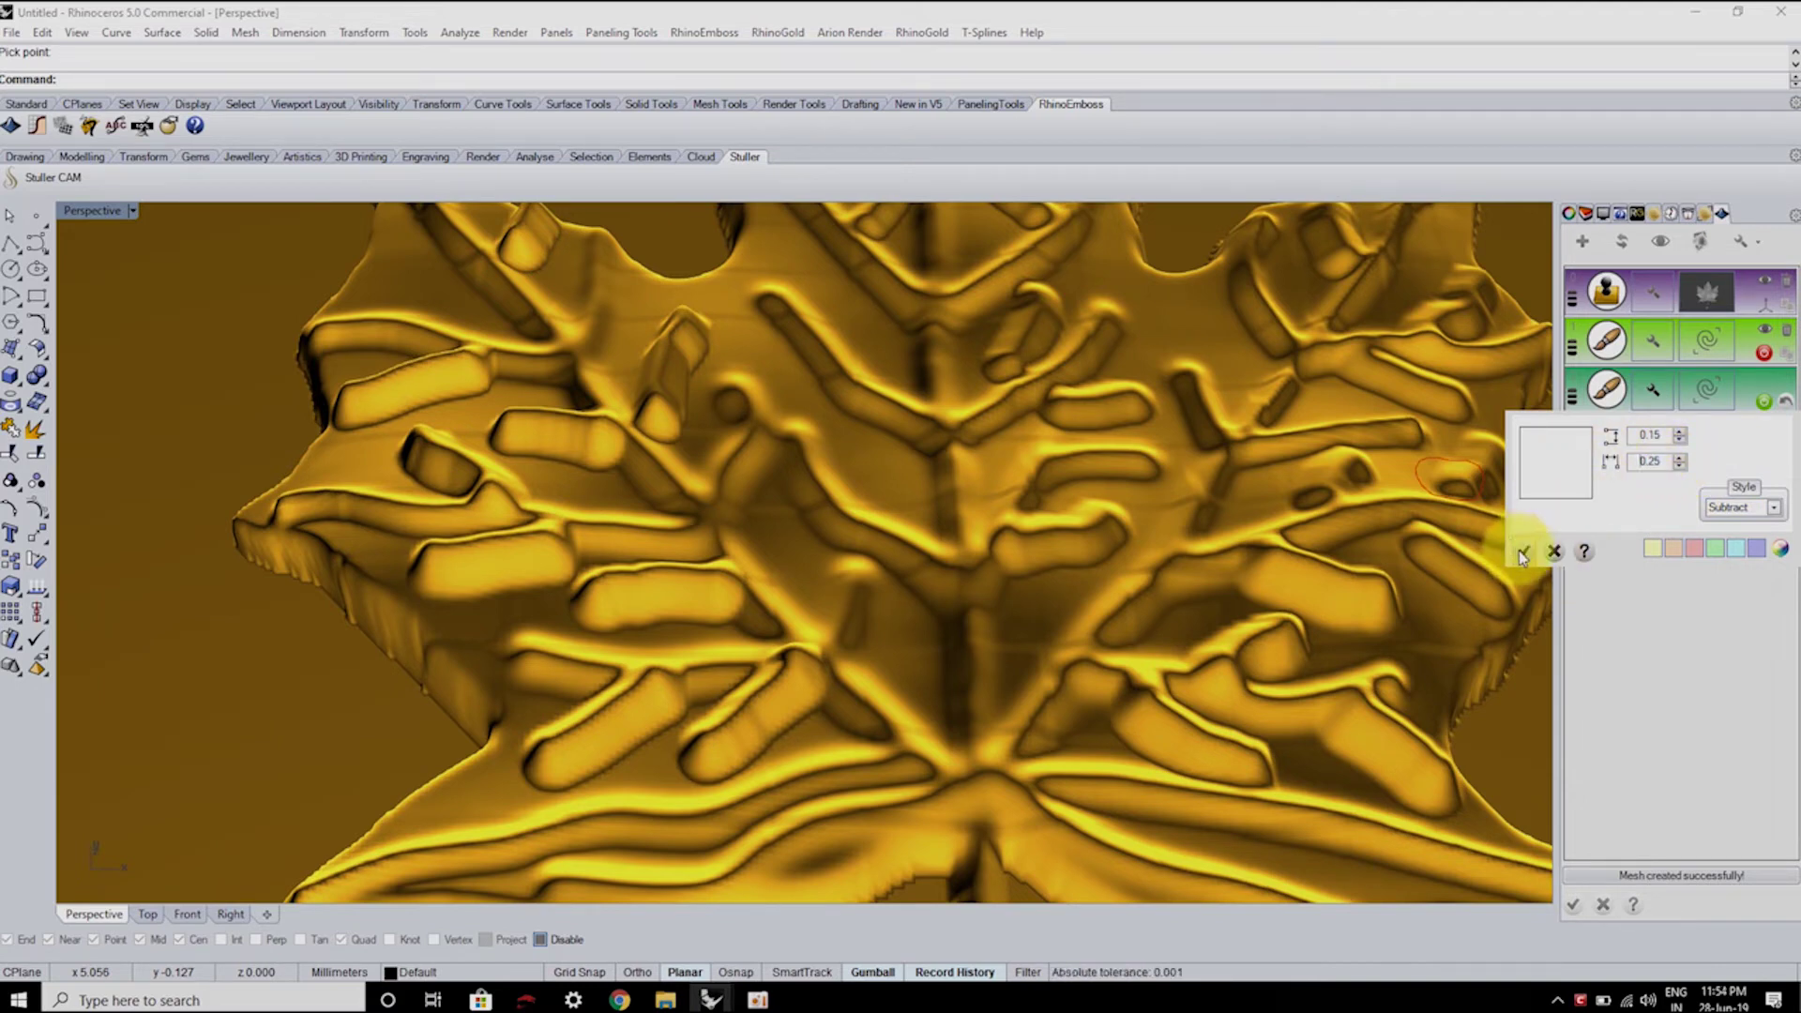
left_click(1521, 553)
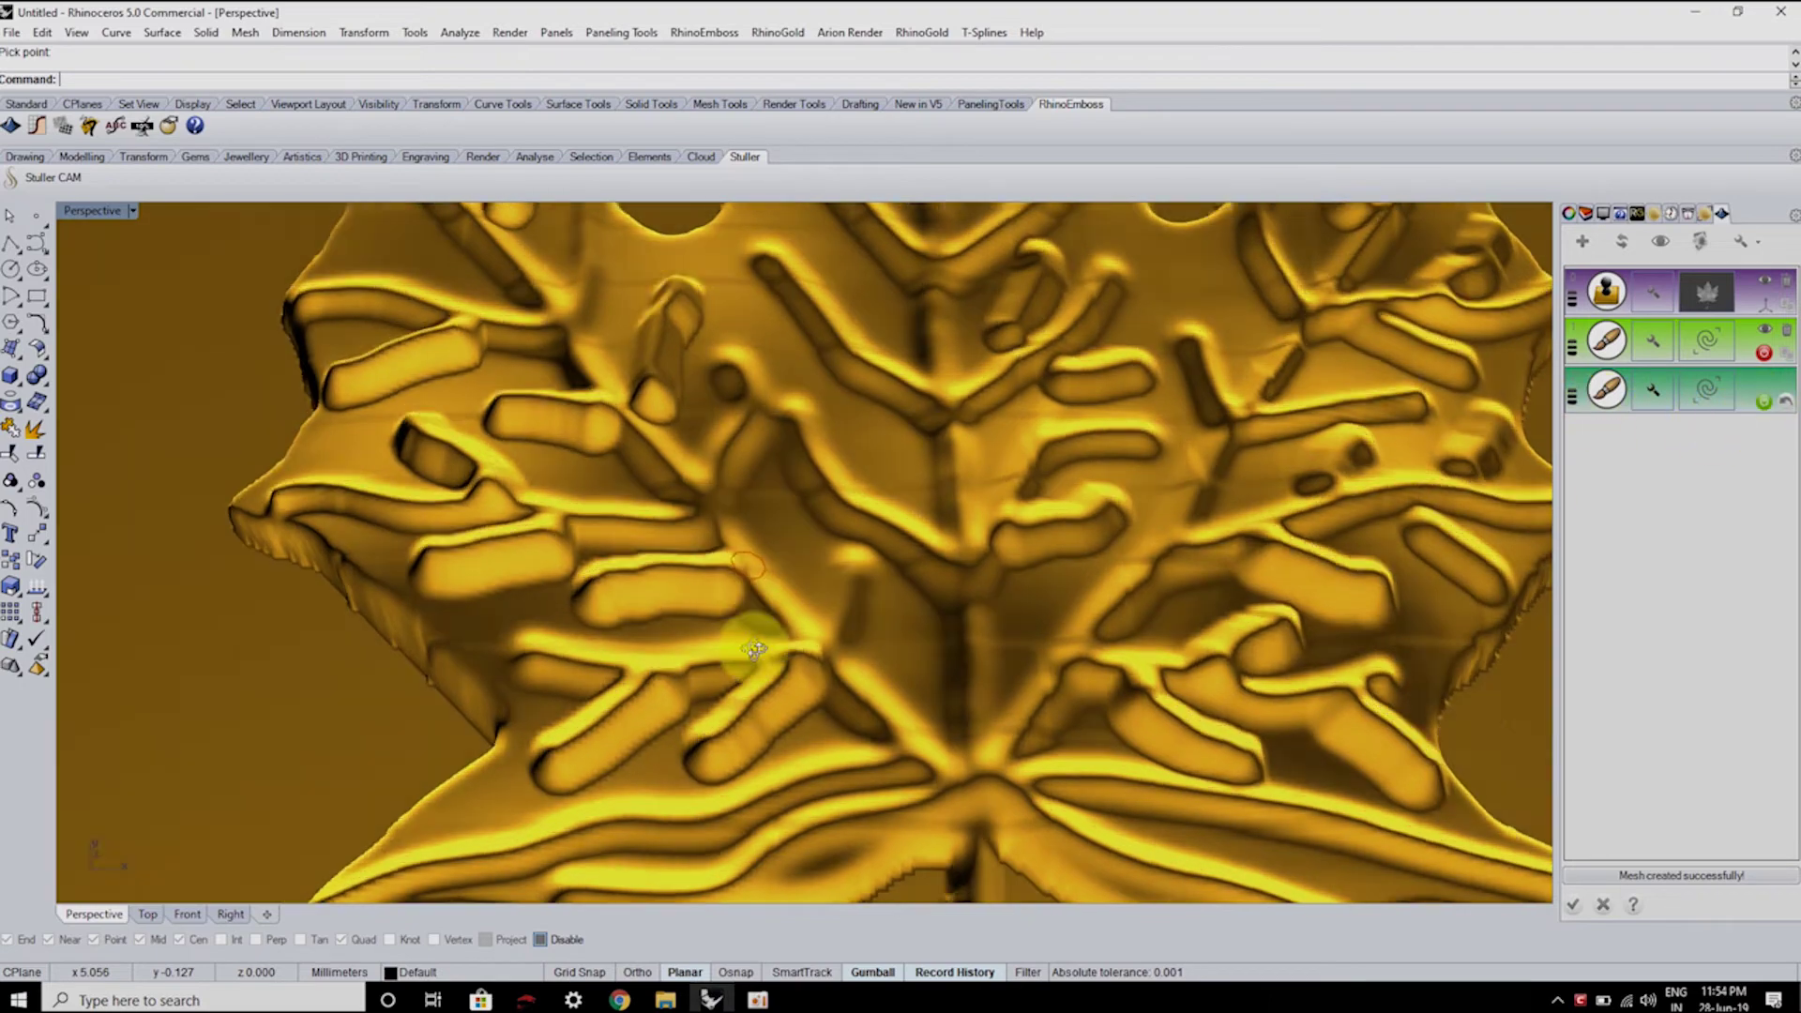
scroll(745, 643, "up", 2)
scroll(871, 694, "up", 3)
scroll(865, 603, "up", 2)
scroll(758, 707, "down", 3)
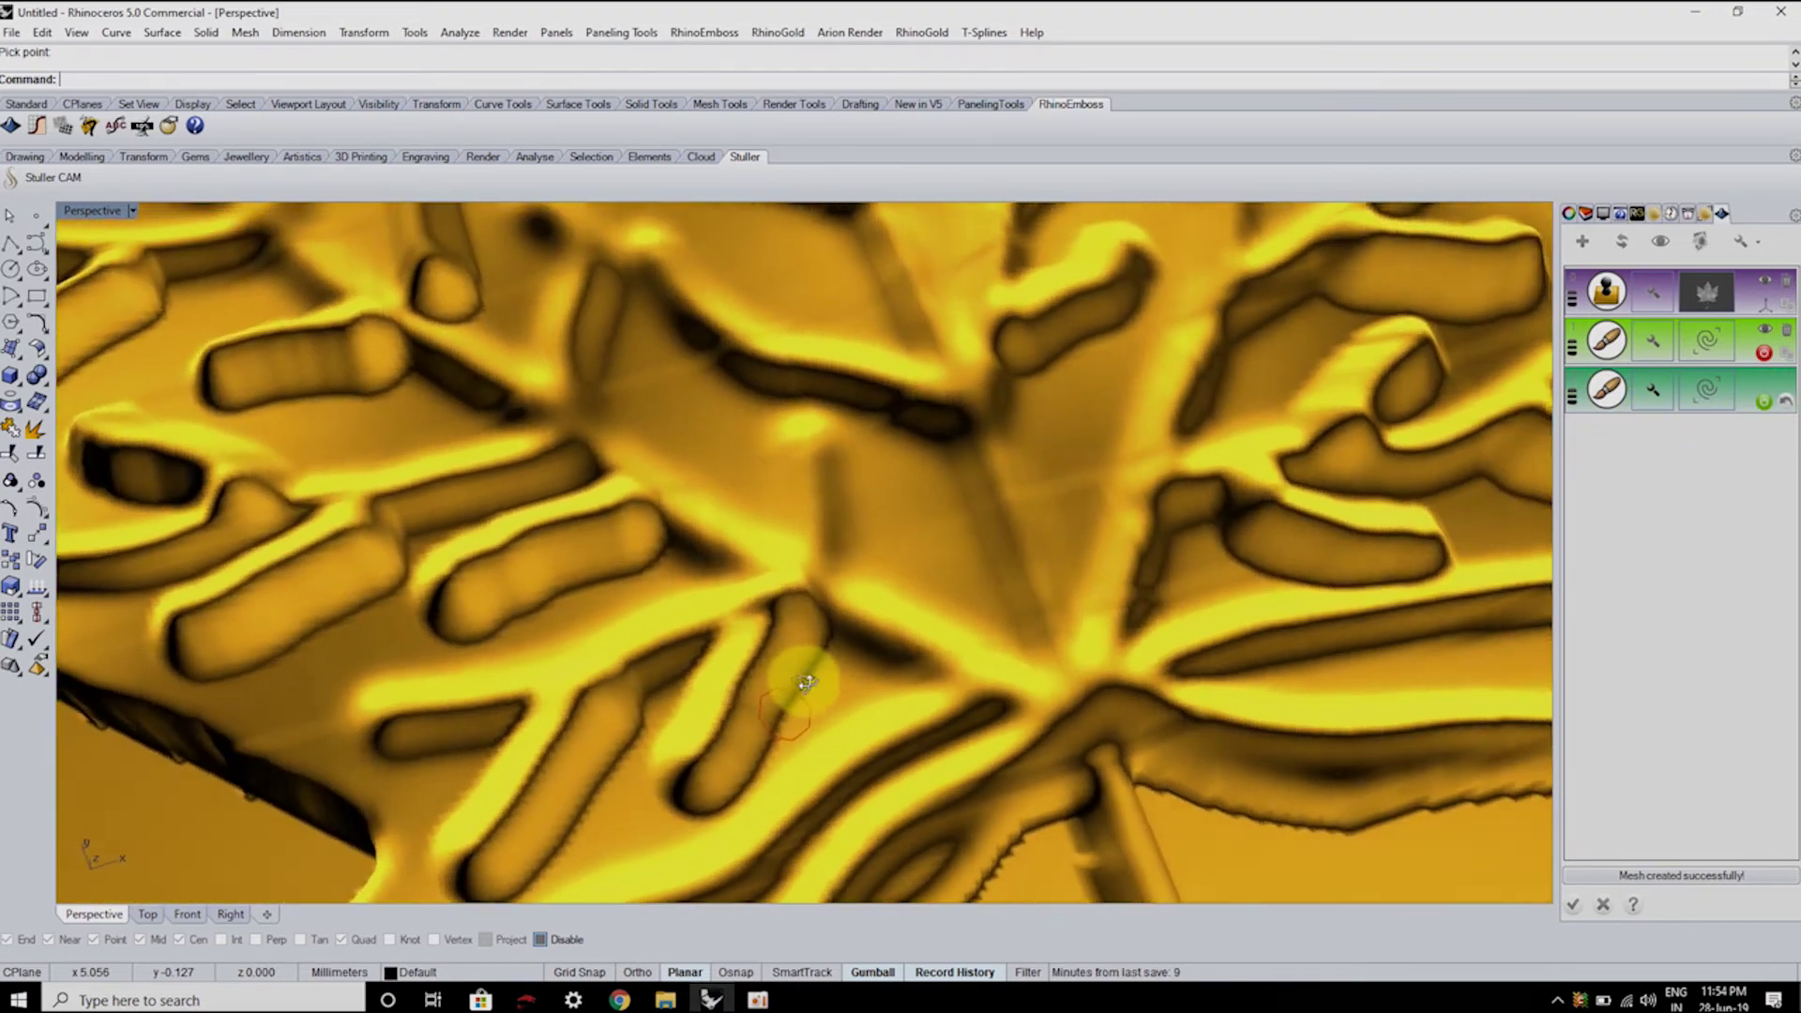
scroll(852, 649, "up", 5)
scroll(809, 694, "down", 3)
right_click_drag(809, 695, 825, 681)
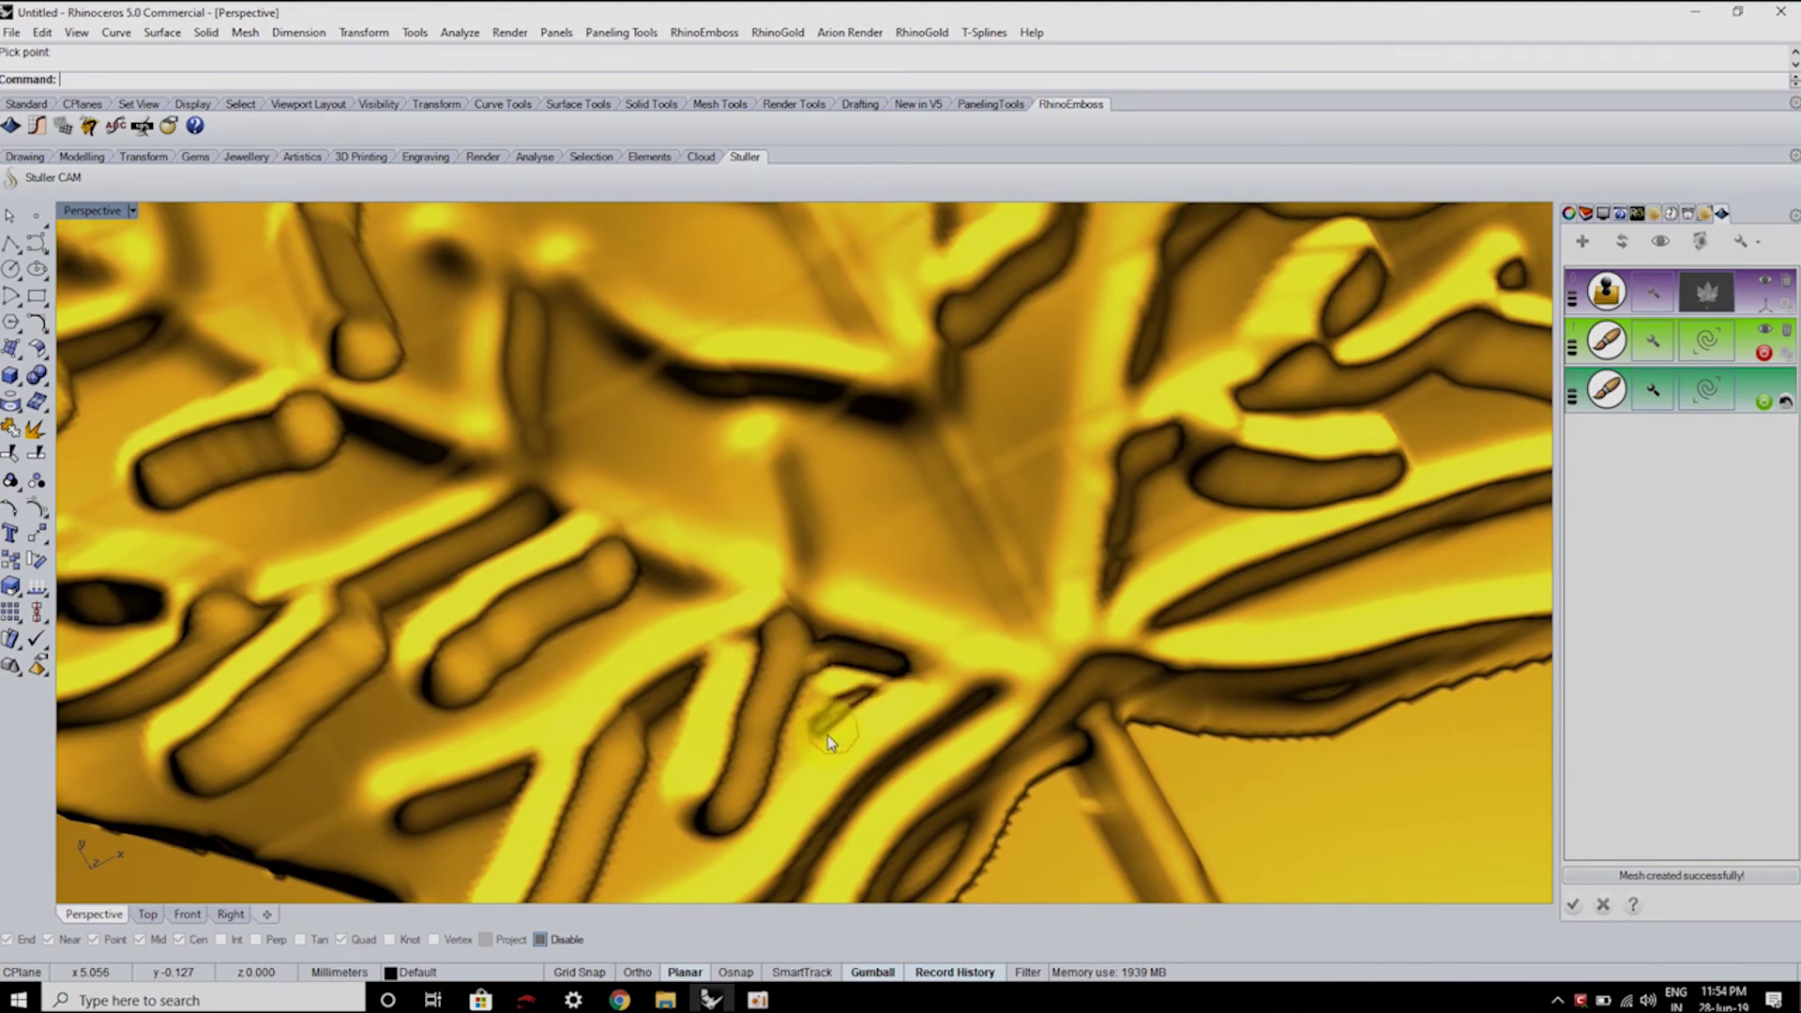
mouse_move(873, 632)
right_mouse_down()
mouse_move(844, 491)
mouse_move(792, 491)
mouse_move(792, 554)
right_mouse_up()
scroll(792, 554, "up", 2)
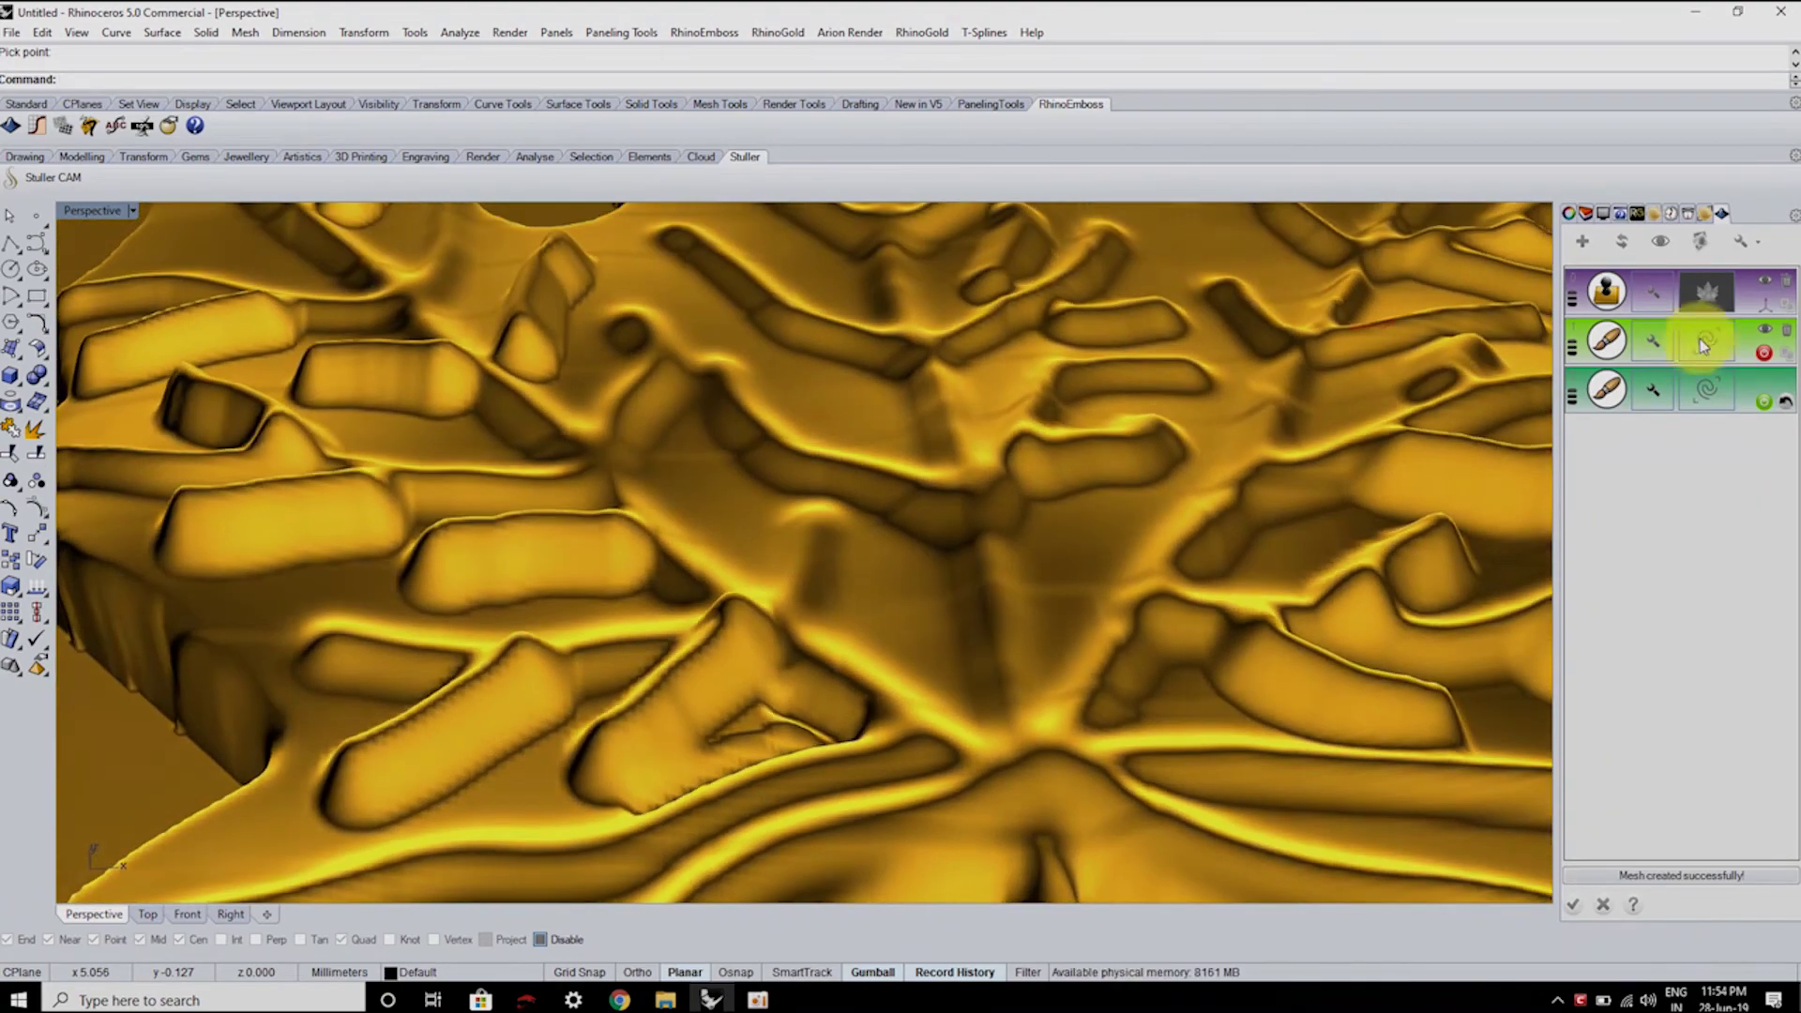
- Change the subtract brush size from 0.15 to 0.10, keeping depth 0.25
left_click(1655, 401)
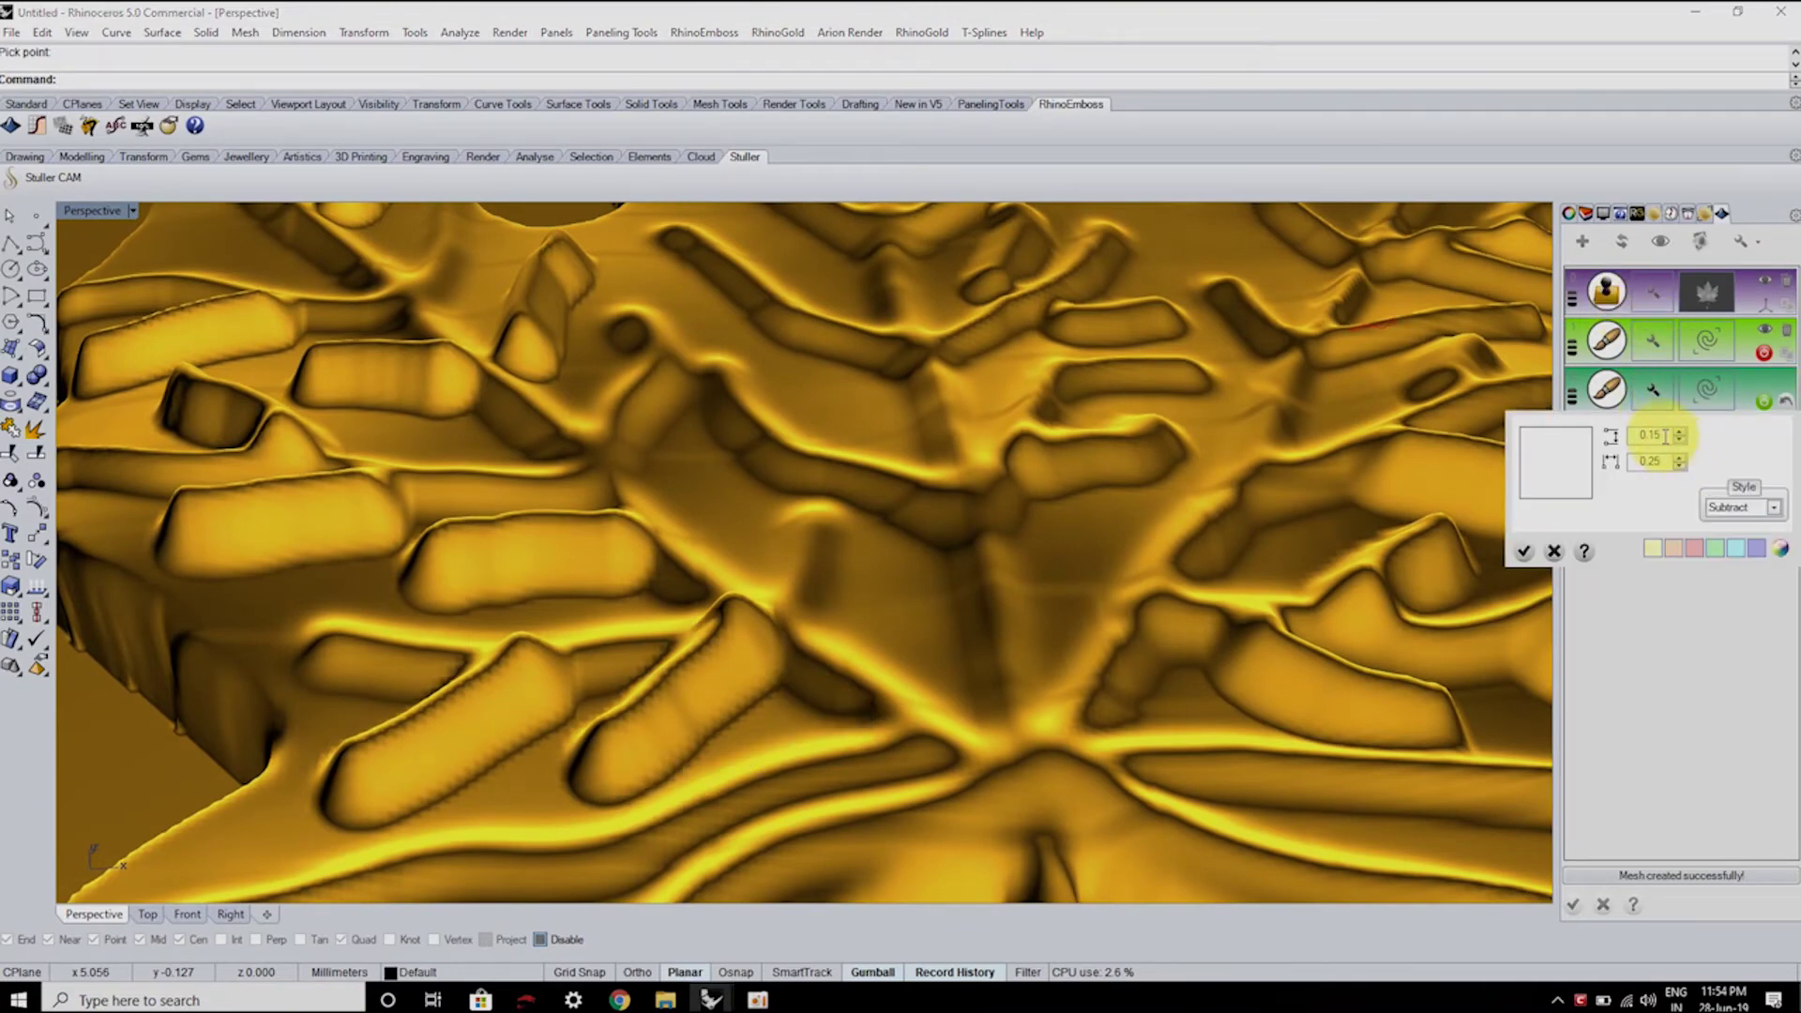
double_click(1666, 435)
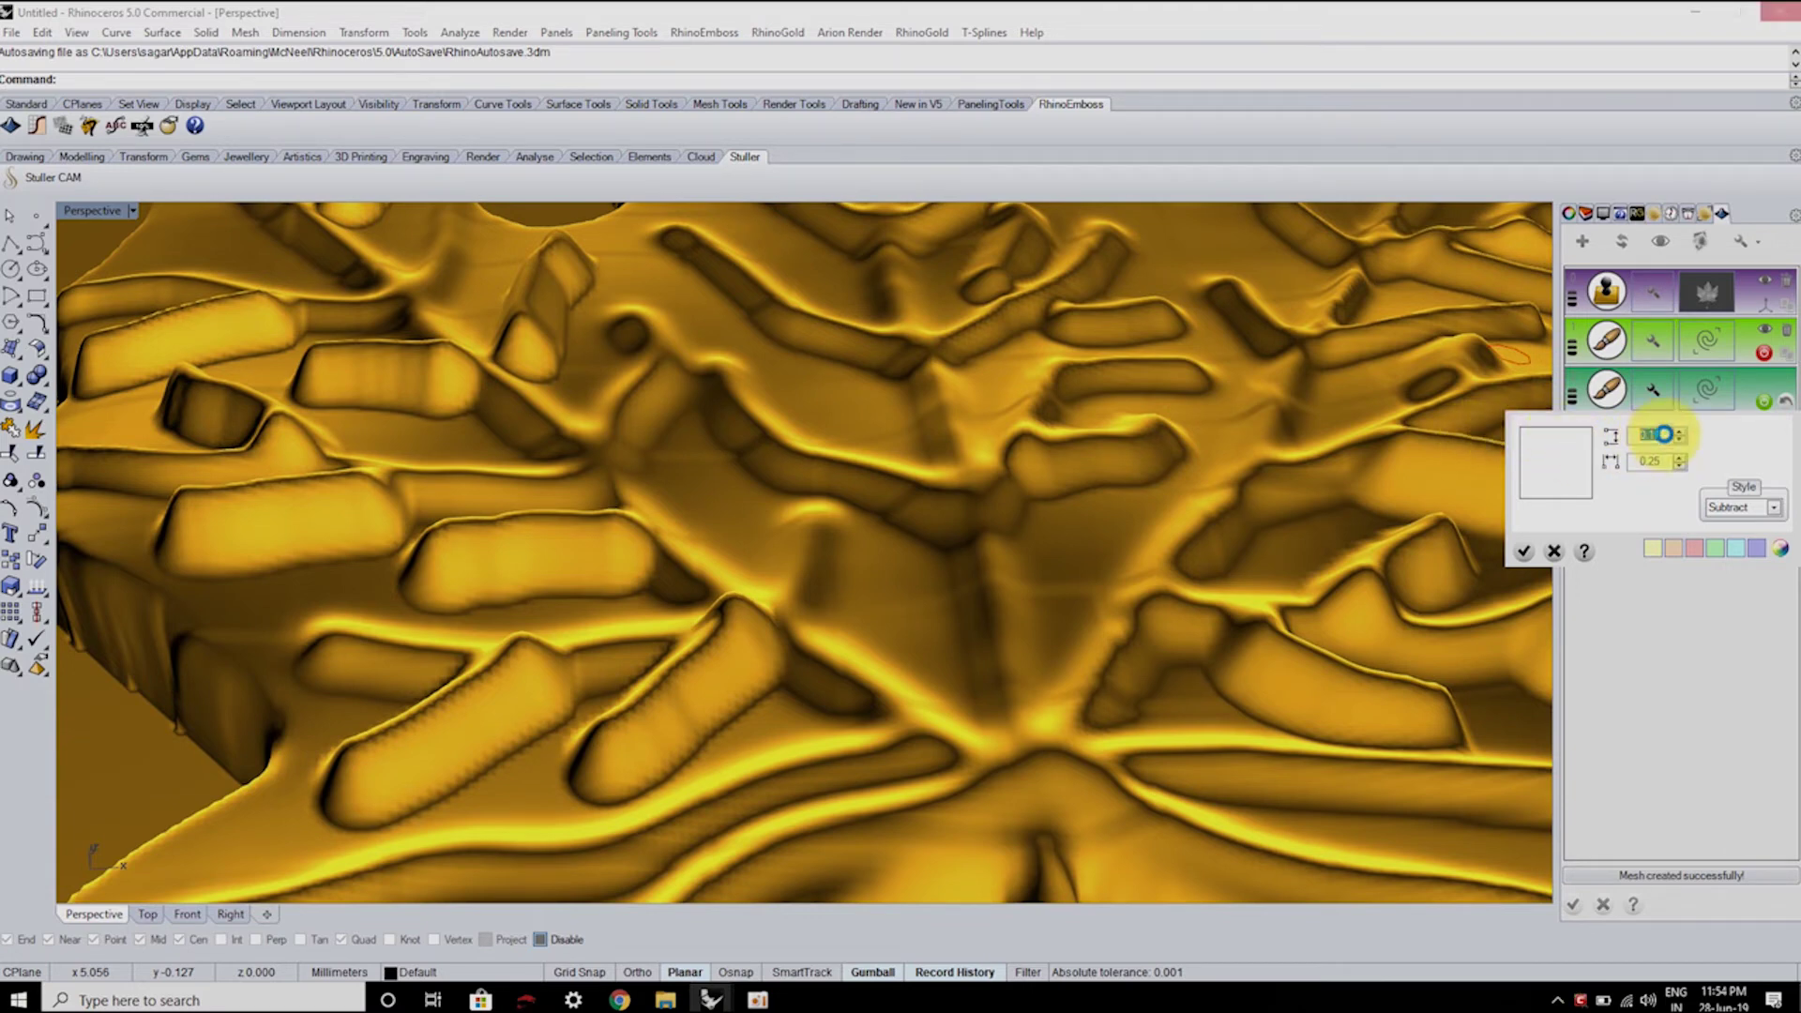
type("15.1")
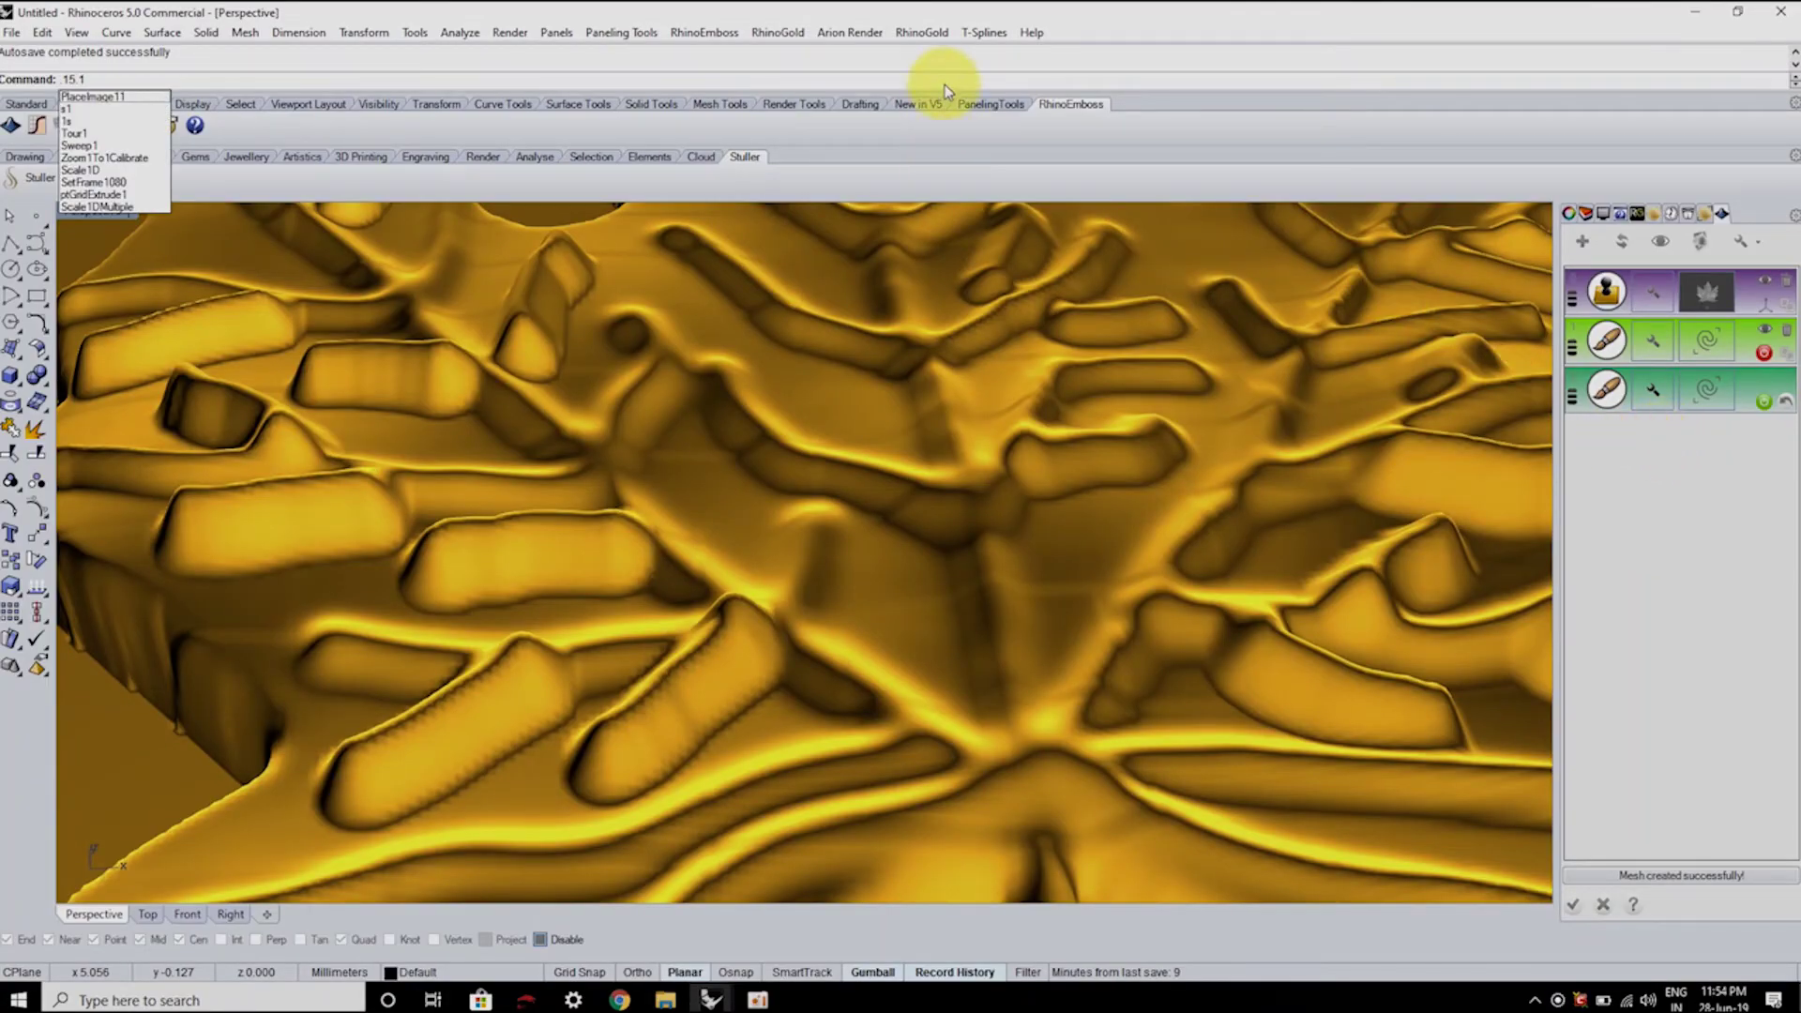
key("Escape")
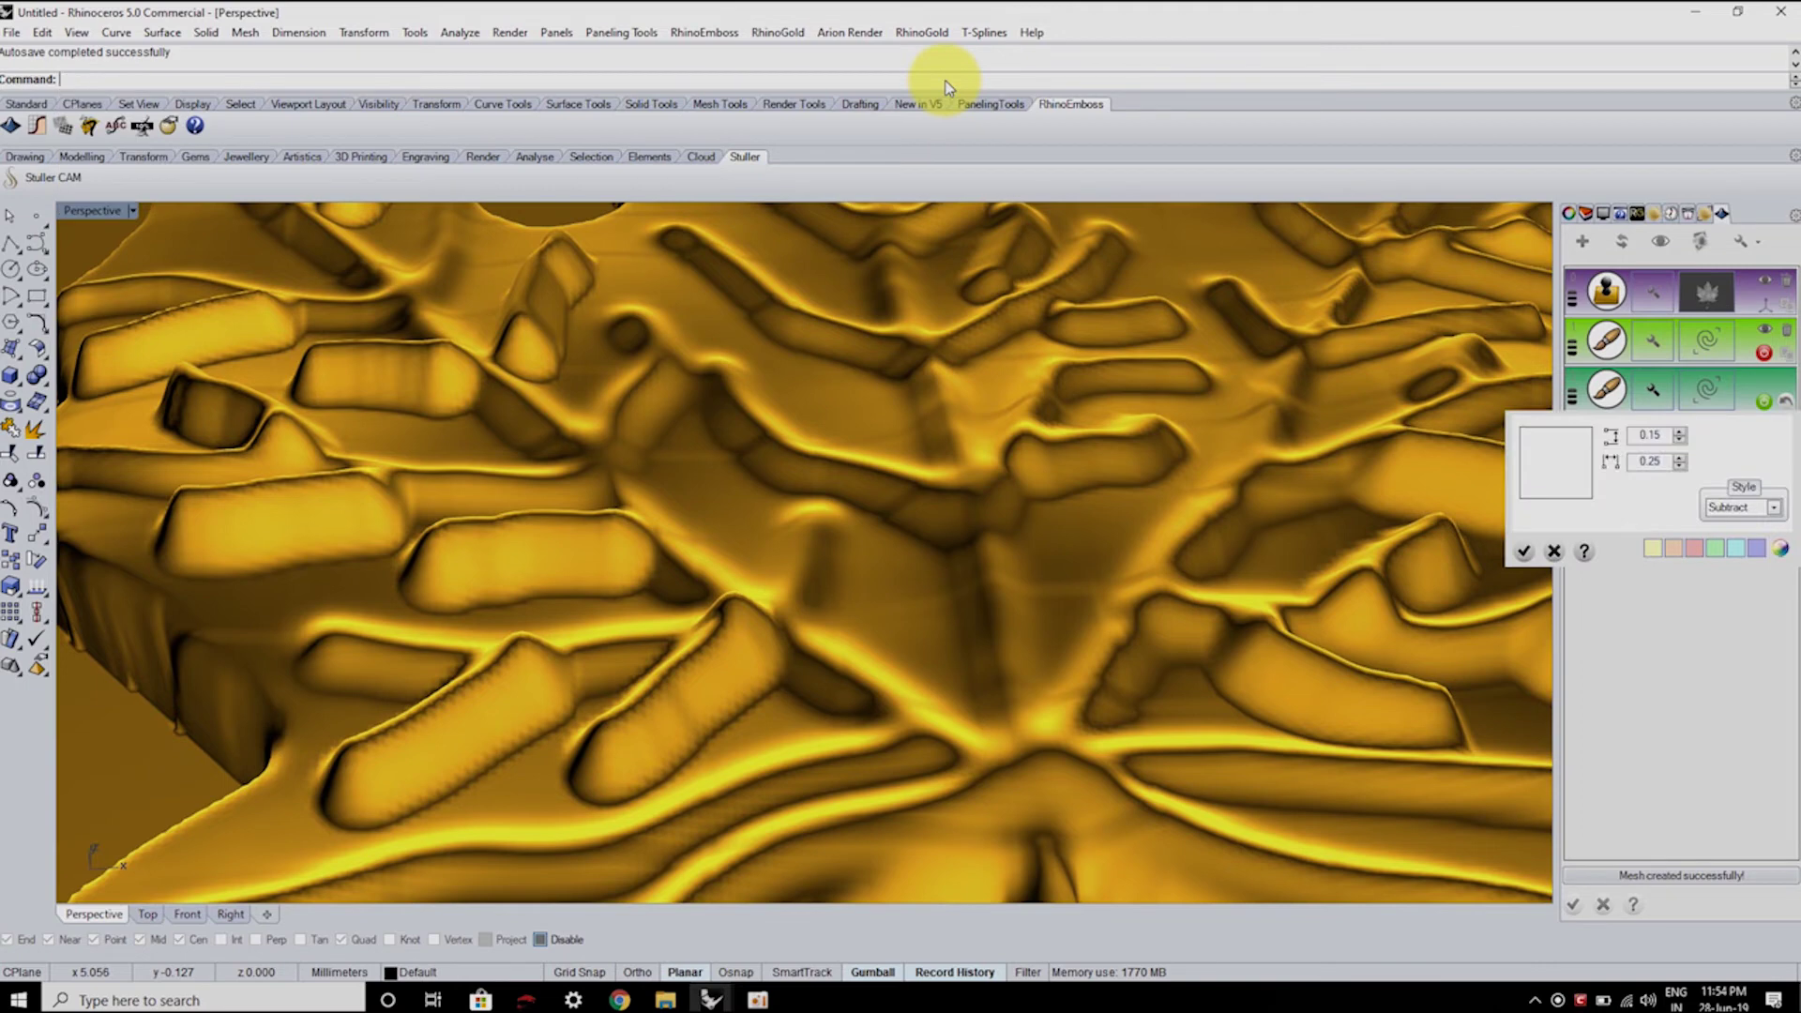
double_click(1651, 434)
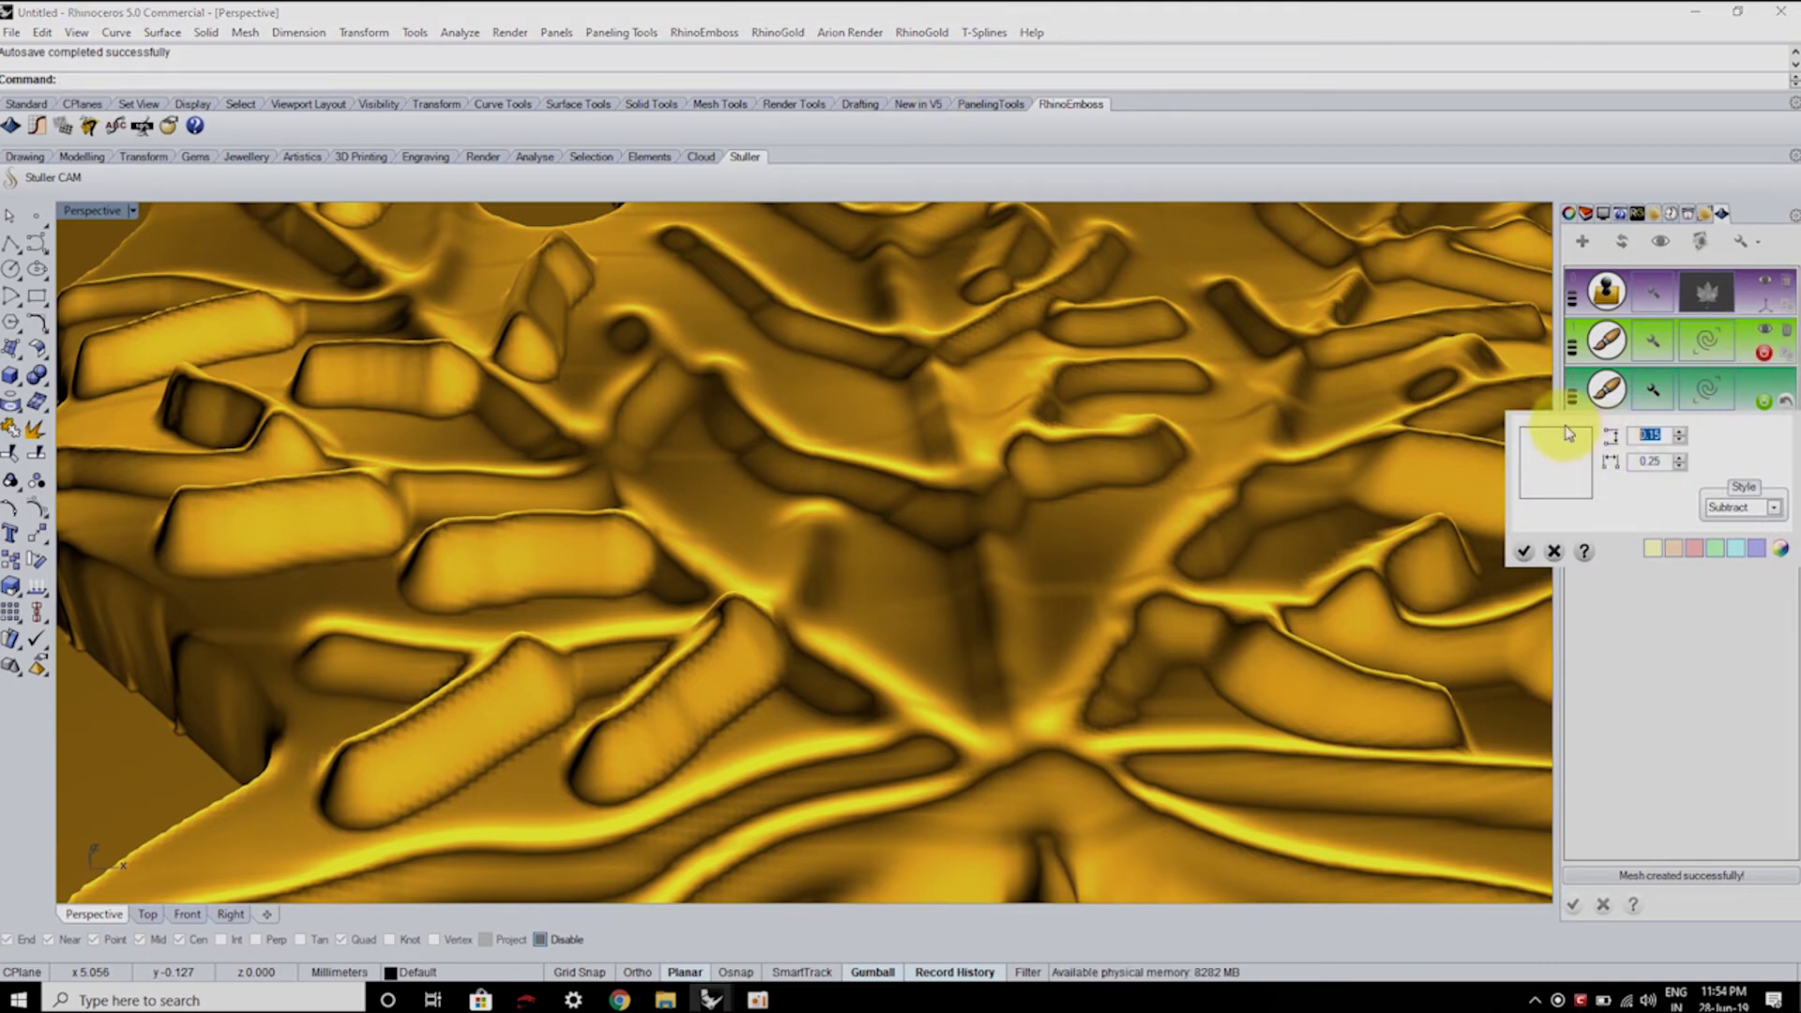
type("1")
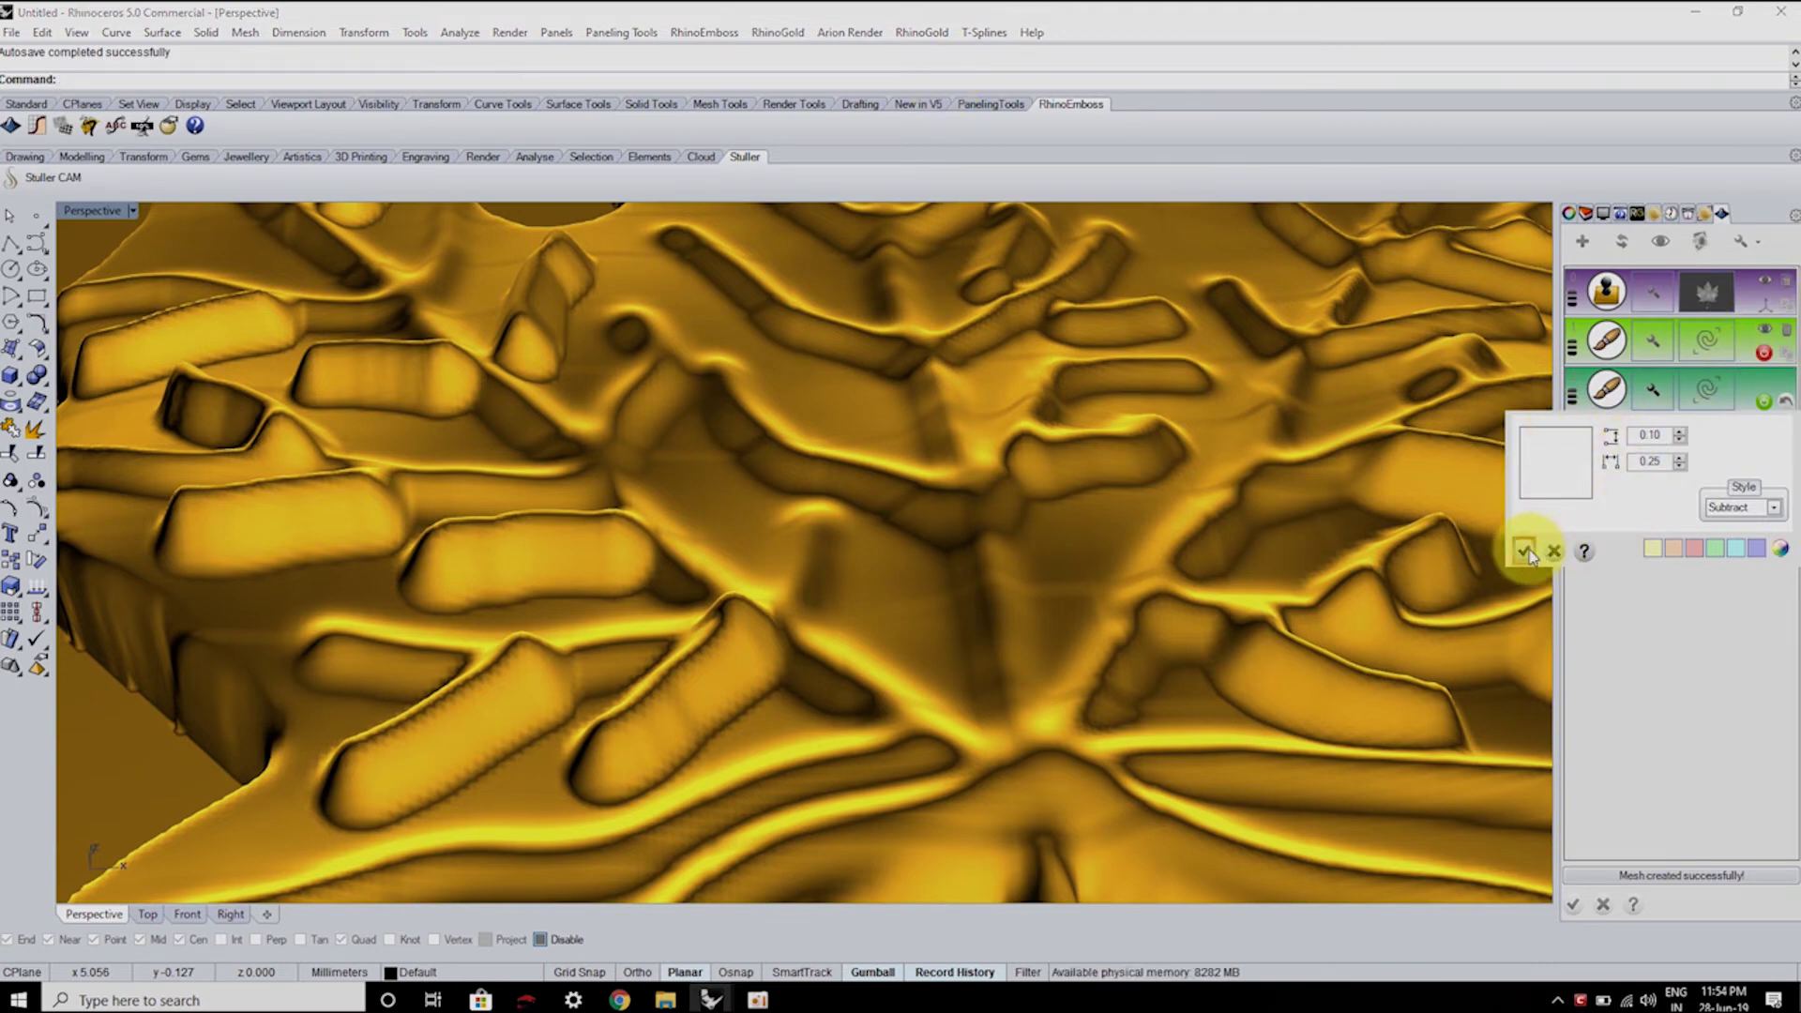
left_click(1524, 550)
- Engrave grooves into the relief and along the leaf's lower edge, then undo the last one
scroll(813, 558, "up", 5)
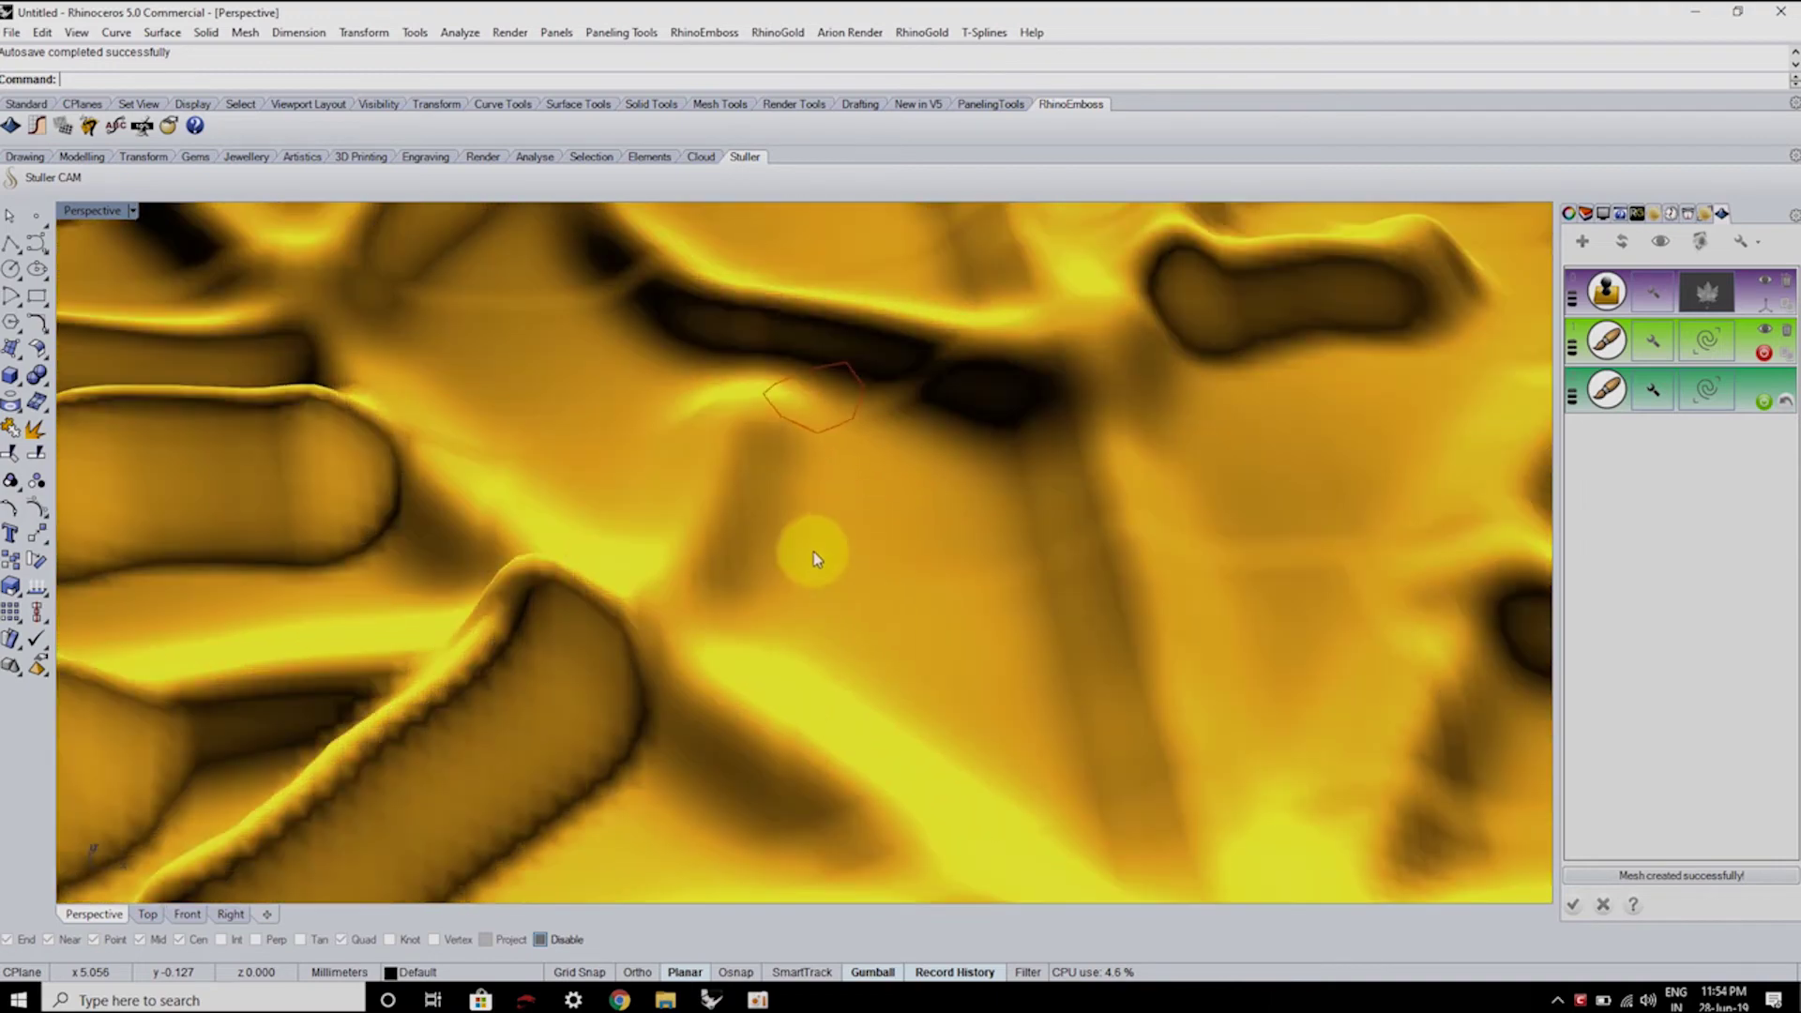
mouse_move(826, 621)
left_mouse_down()
mouse_move(799, 723)
mouse_move(1045, 944)
left_mouse_up()
scroll(1023, 627, "down", 5)
scroll(1078, 804, "down", 3)
mouse_move(1078, 804)
right_mouse_down()
mouse_move(876, 522)
mouse_move(861, 635)
mouse_move(965, 644)
mouse_move(908, 515)
mouse_move(957, 687)
right_mouse_up()
scroll(965, 643, "down", 3)
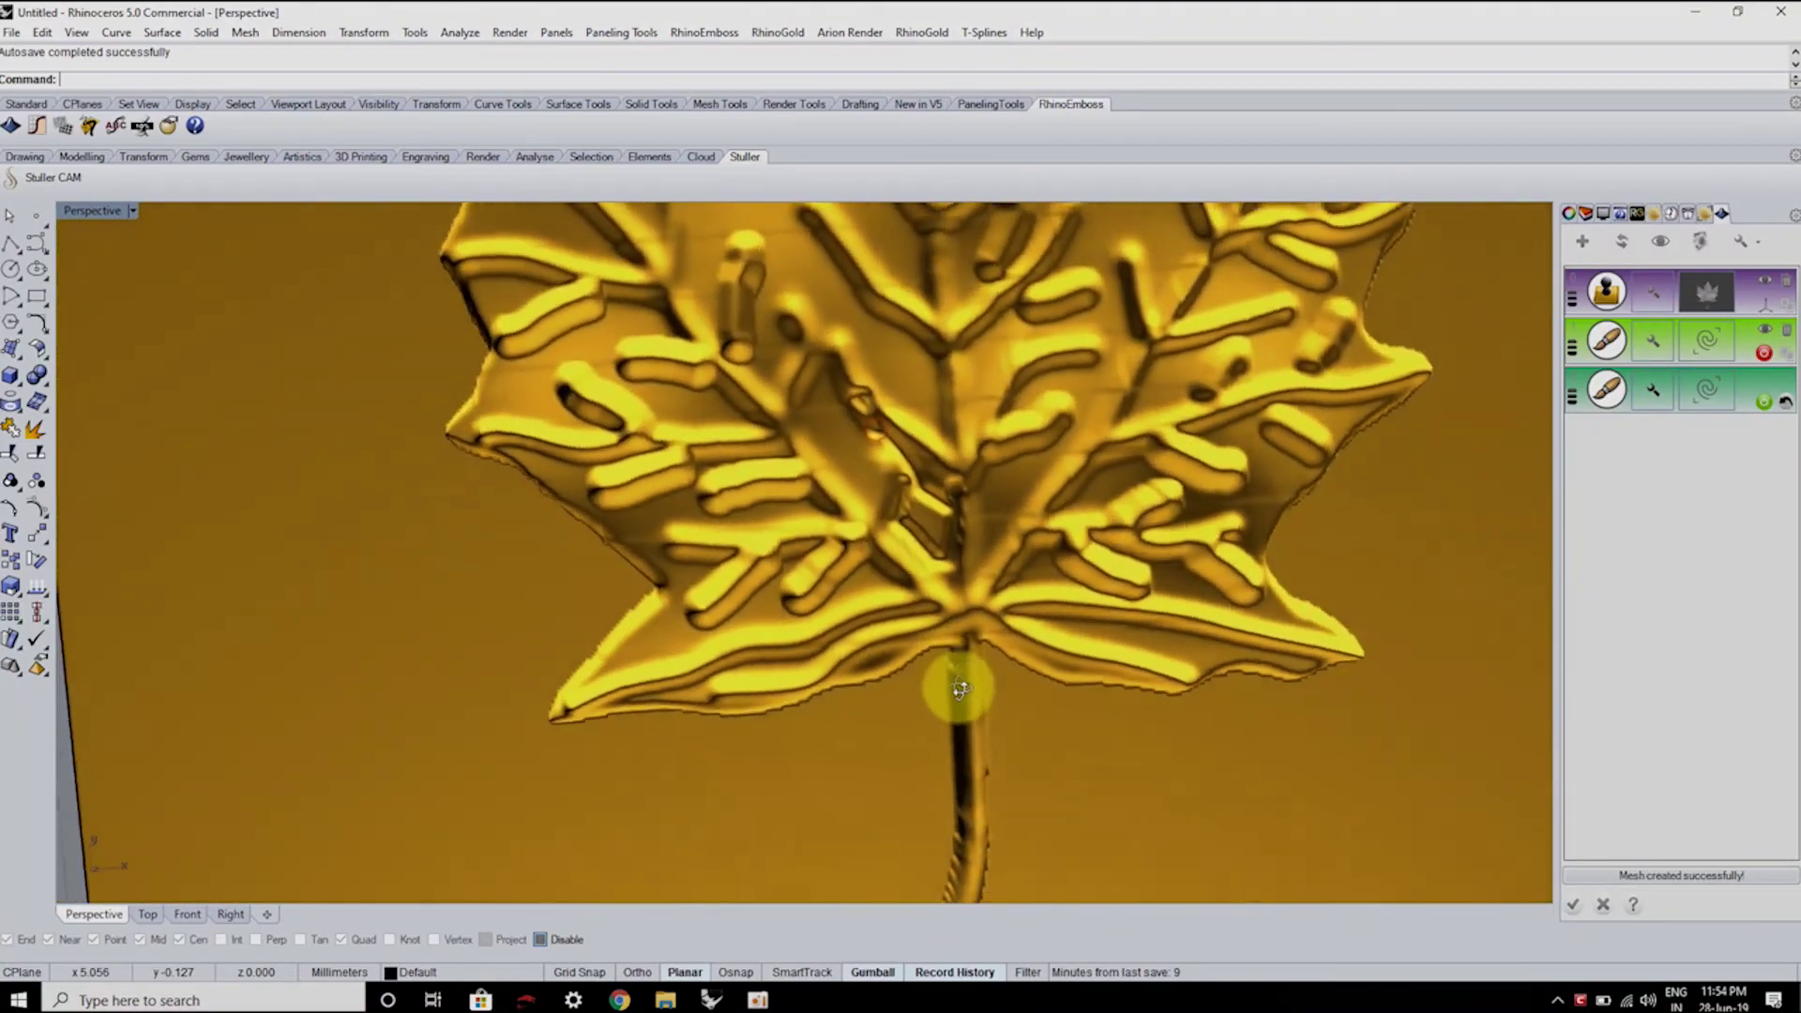
scroll(951, 614, "up", 3)
scroll(1160, 705, "up", 5)
left_click_drag(1029, 635, 1171, 649)
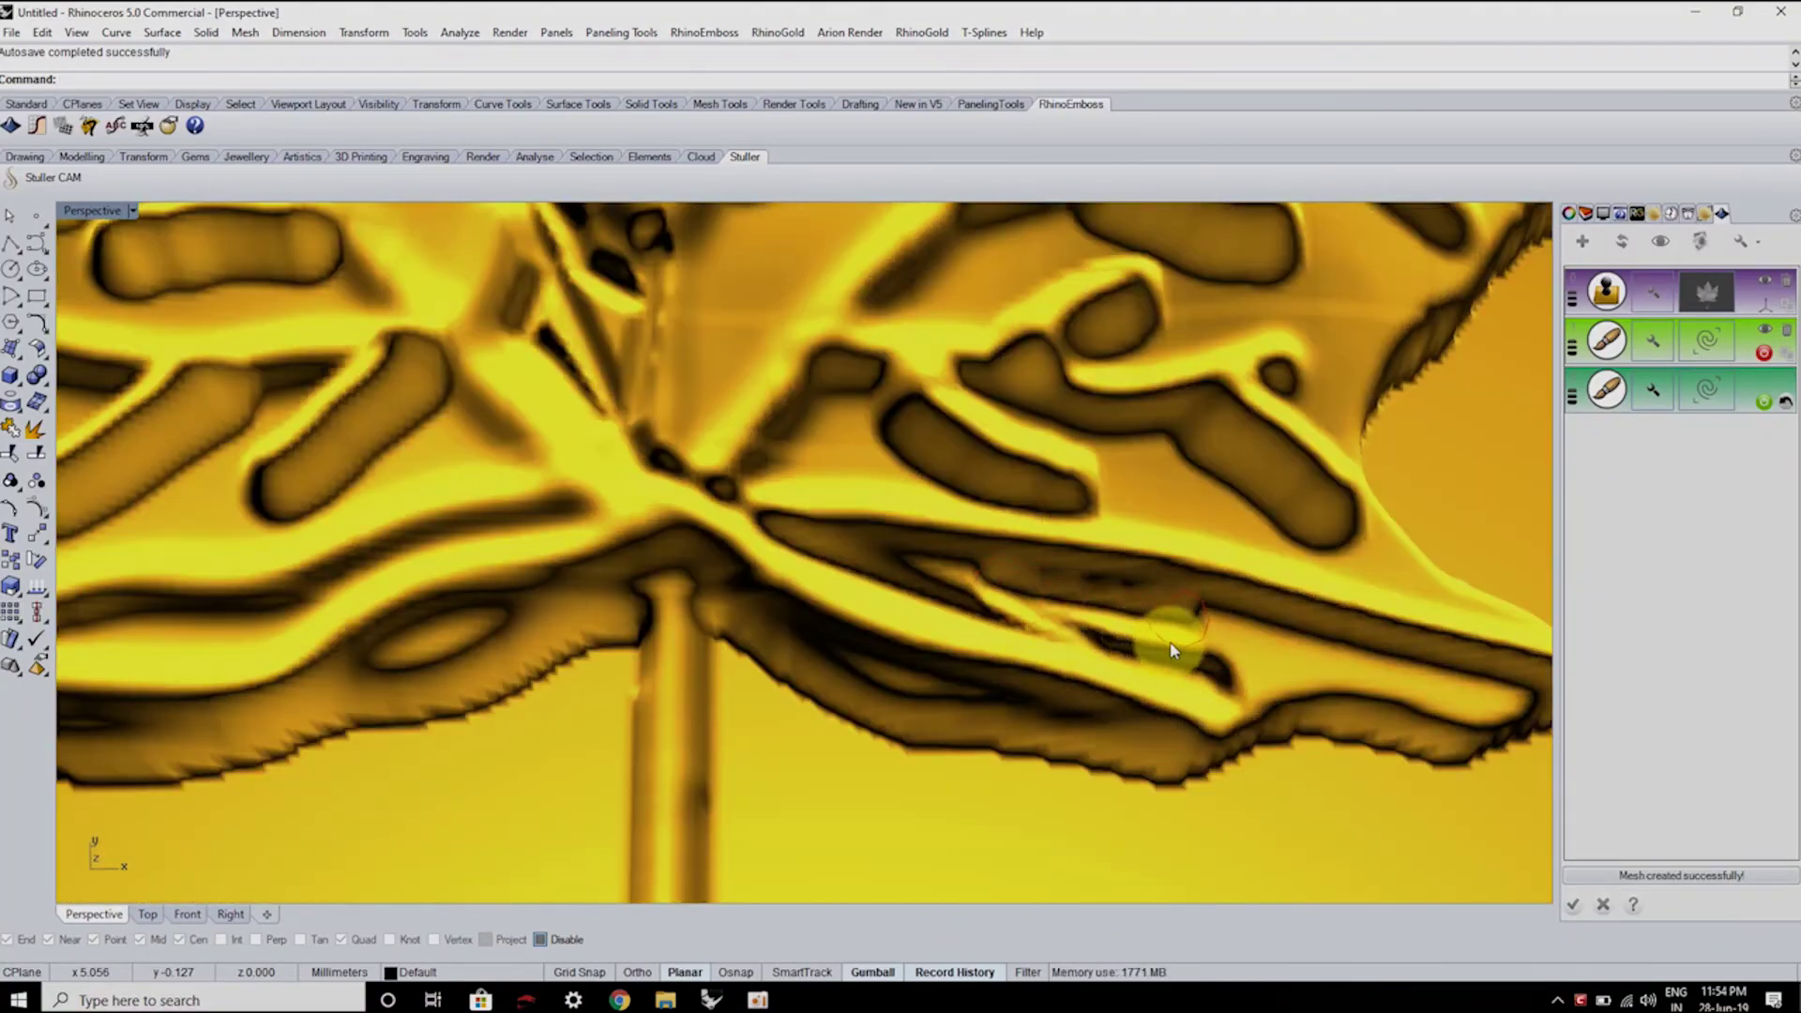
right_click_drag(1142, 594, 1086, 535)
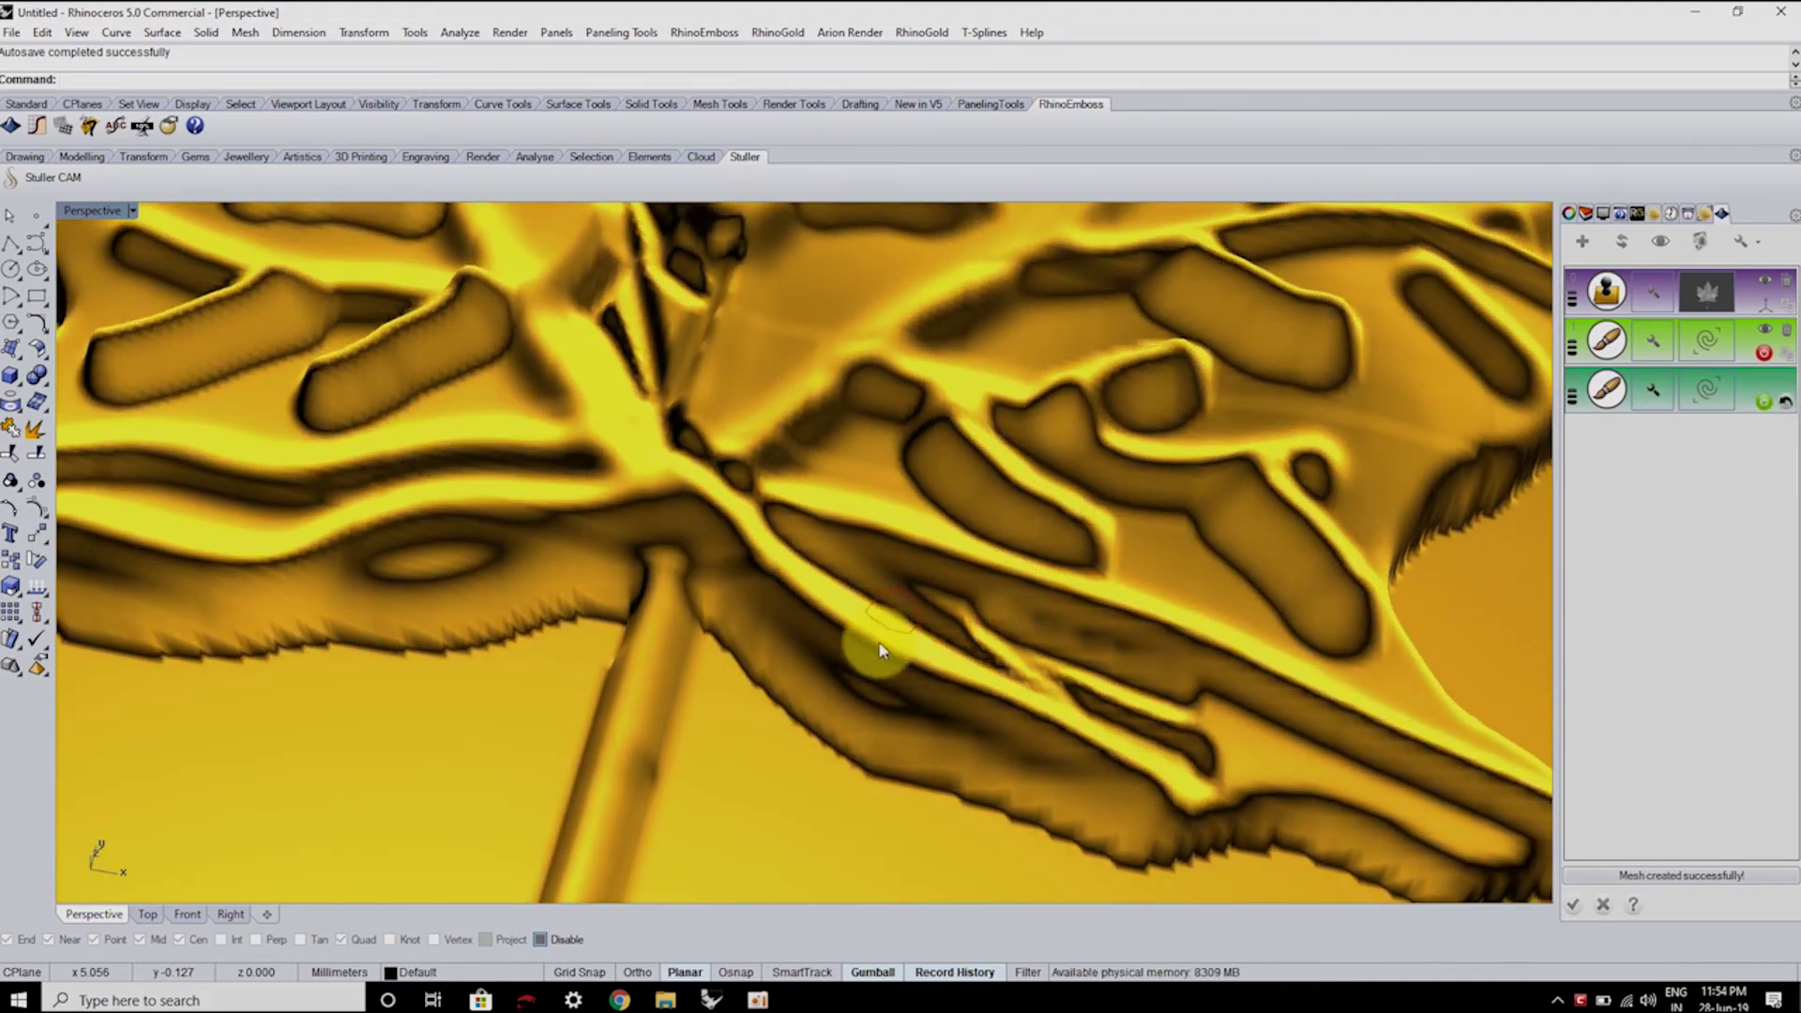
right_click_drag(868, 616, 884, 563)
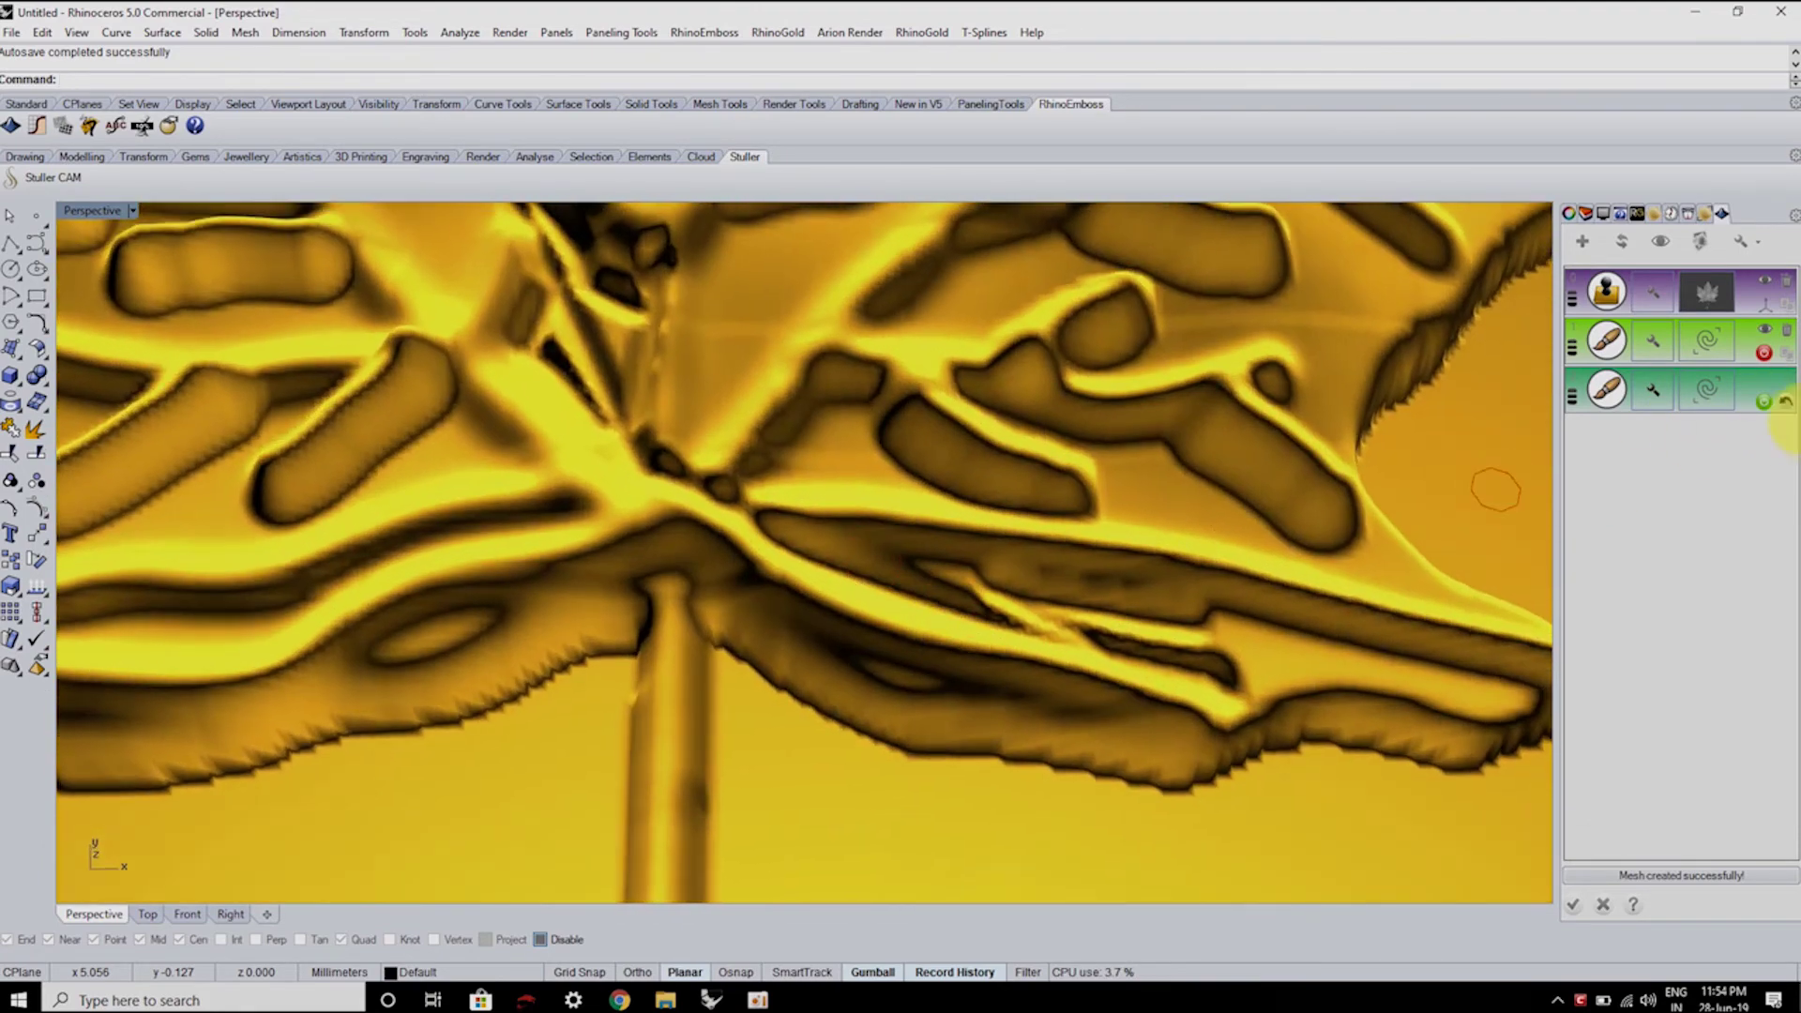
left_click(1786, 404)
- Engrave two grooves beside the central vein and orbit around the relief
scroll(809, 526, "down", 5)
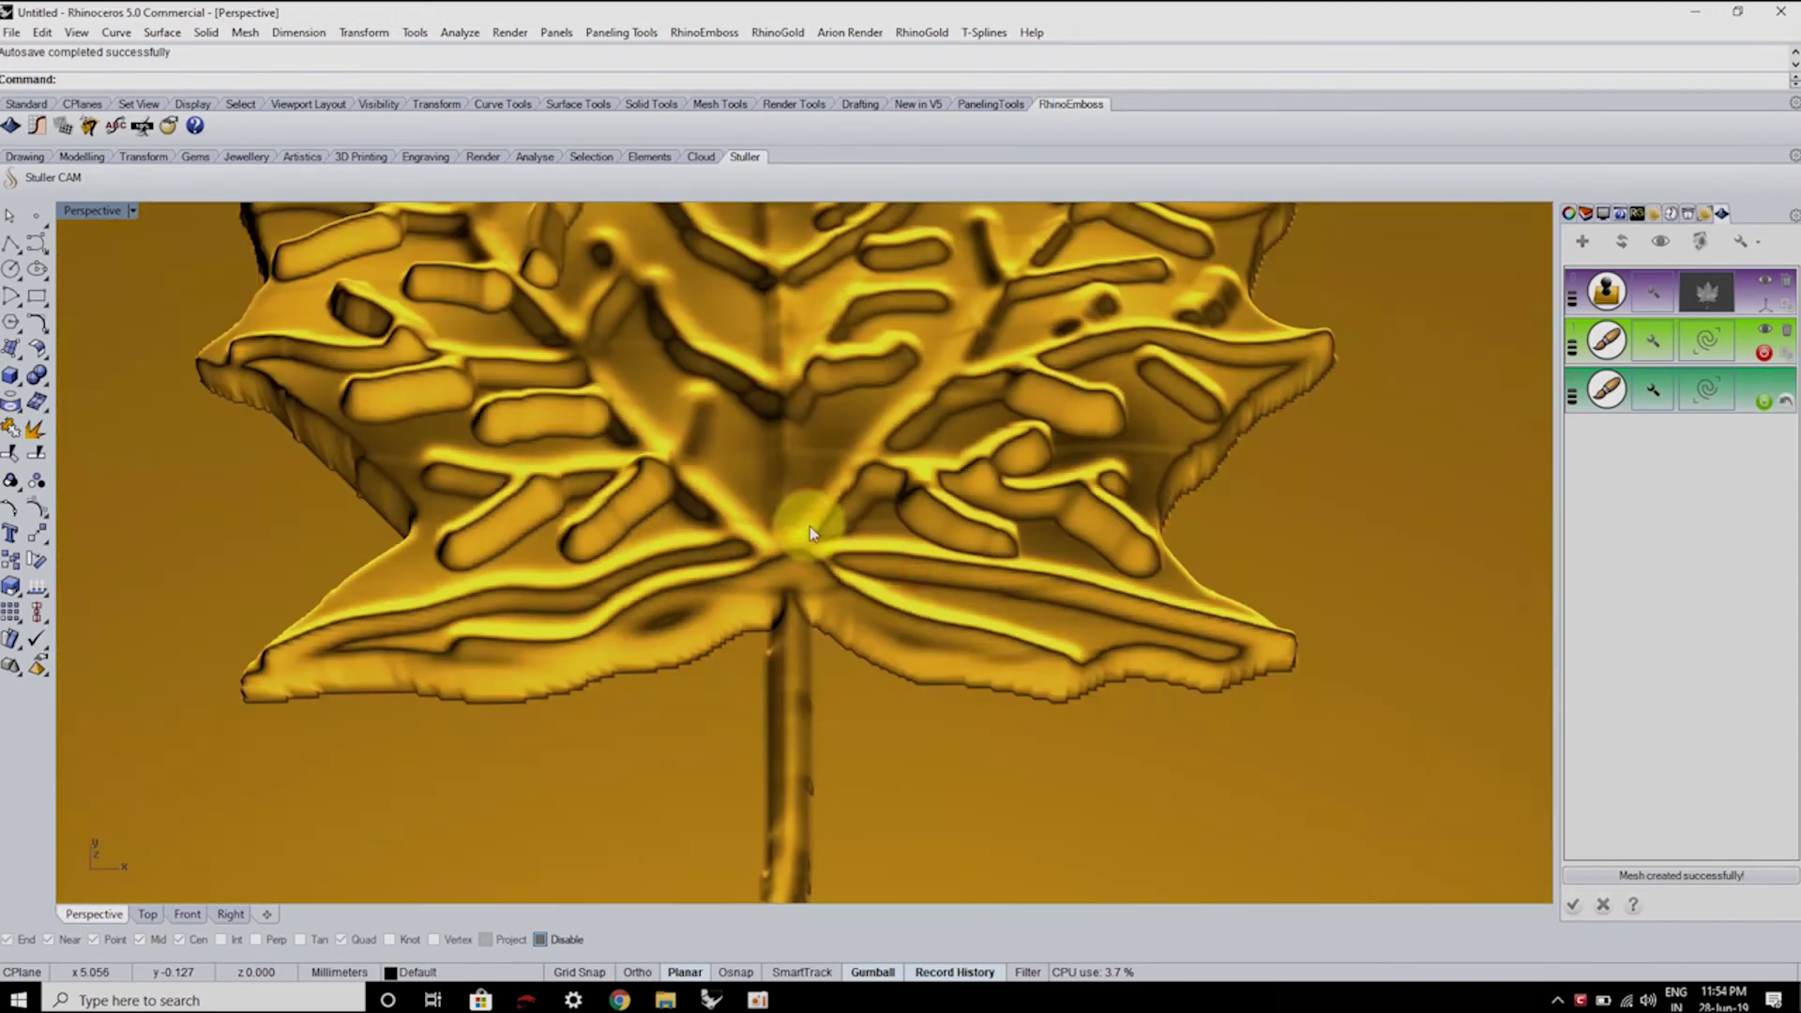
scroll(772, 413, "up", 1)
scroll(860, 430, "up", 3)
scroll(869, 430, "up", 2)
mouse_move(869, 431)
left_mouse_down()
mouse_move(859, 625)
mouse_move(1038, 535)
left_mouse_up()
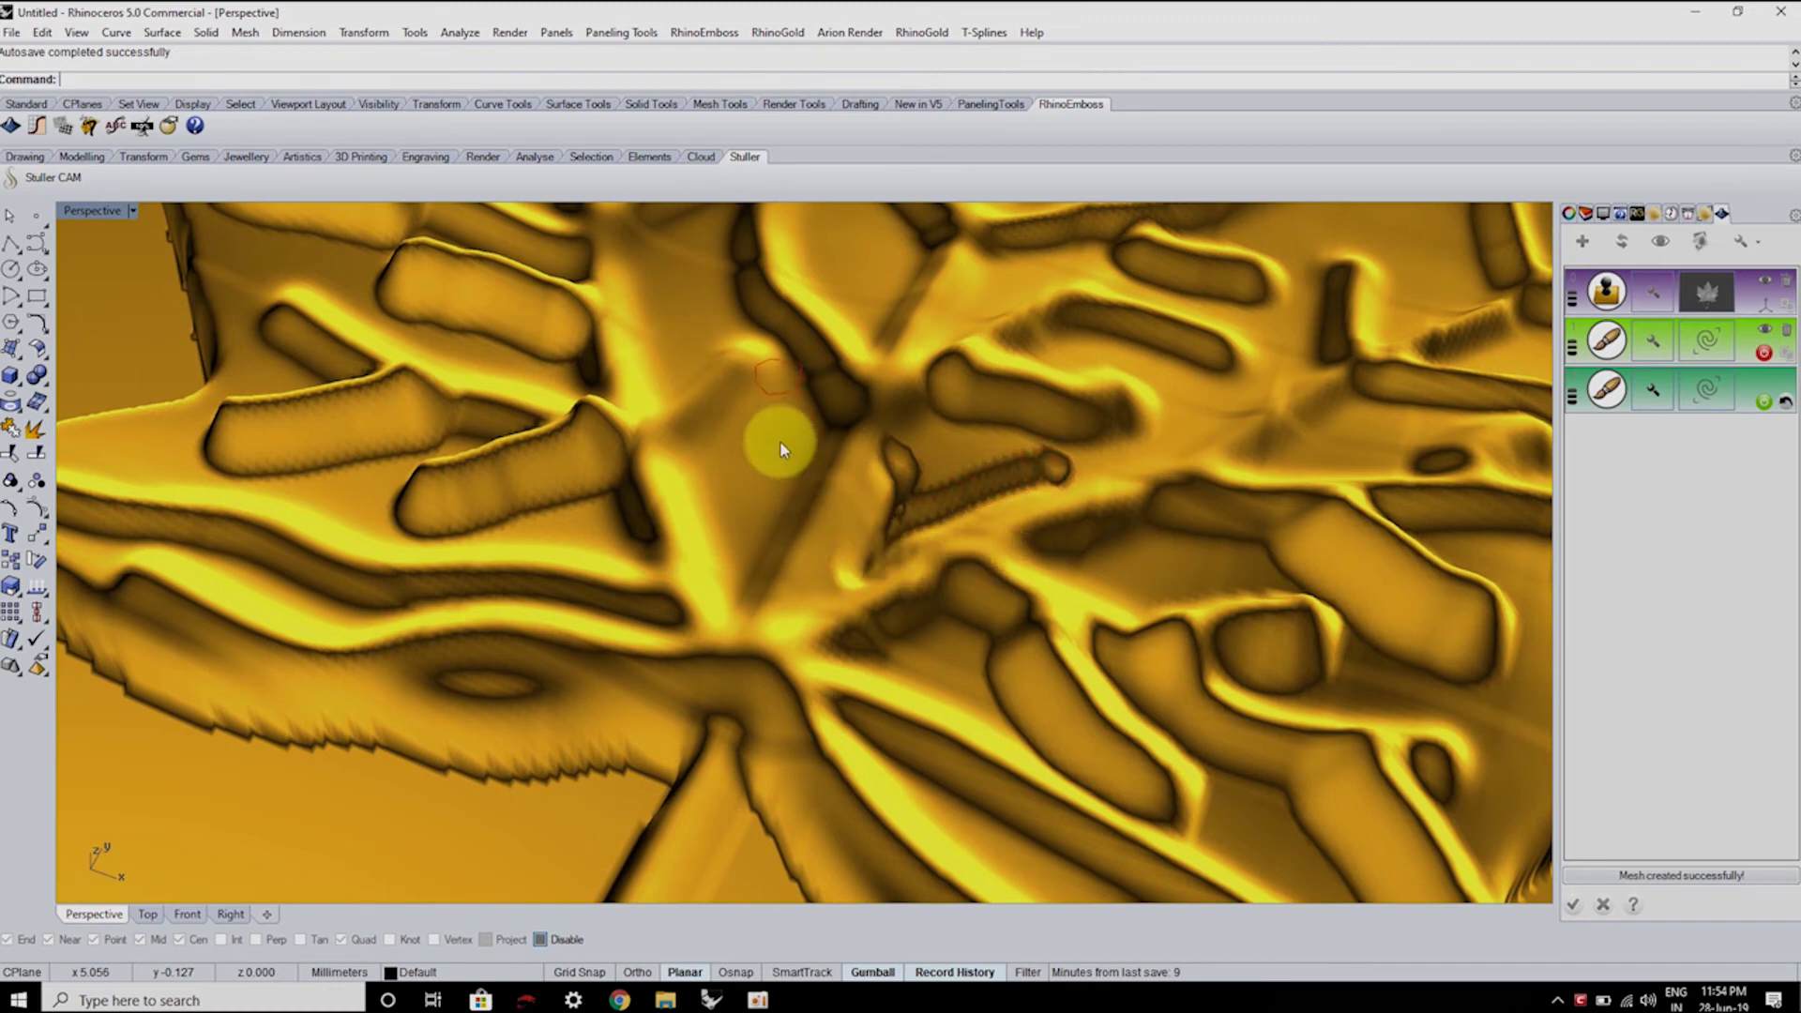
mouse_move(780, 448)
left_mouse_down()
mouse_move(802, 530)
mouse_move(765, 617)
mouse_move(693, 523)
left_mouse_up()
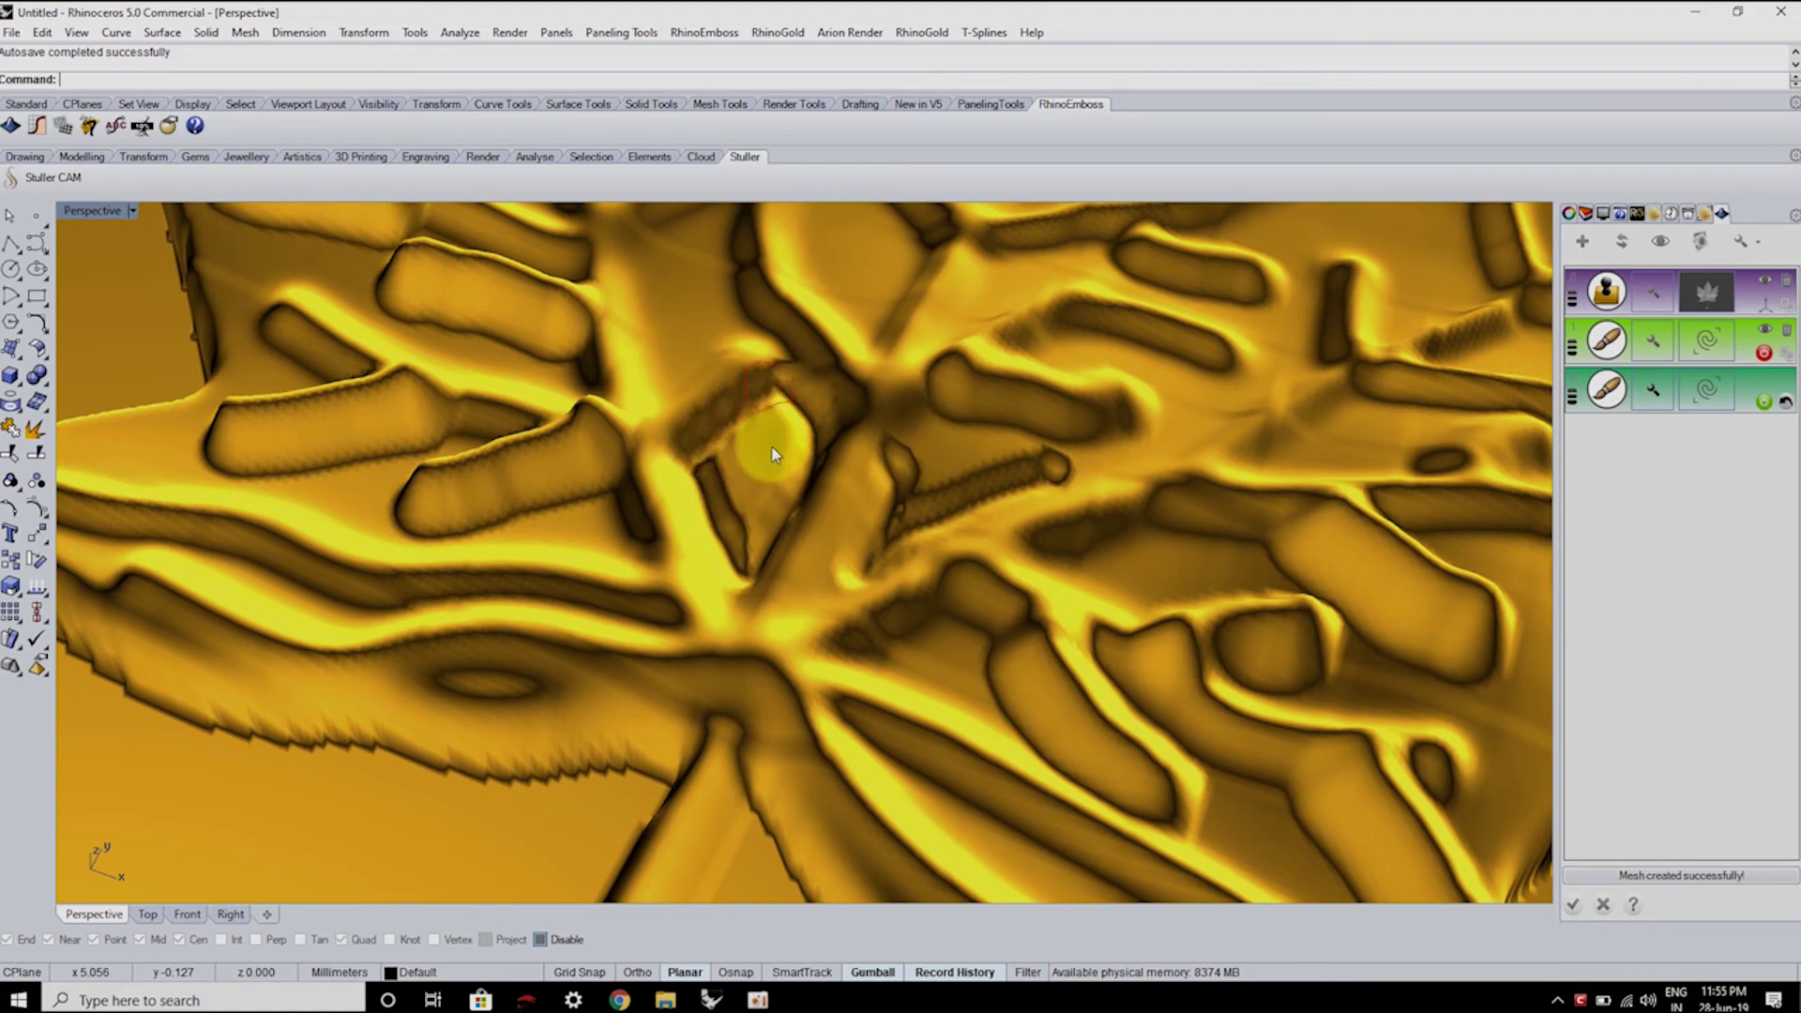
right_click_drag(814, 538, 1574, 486)
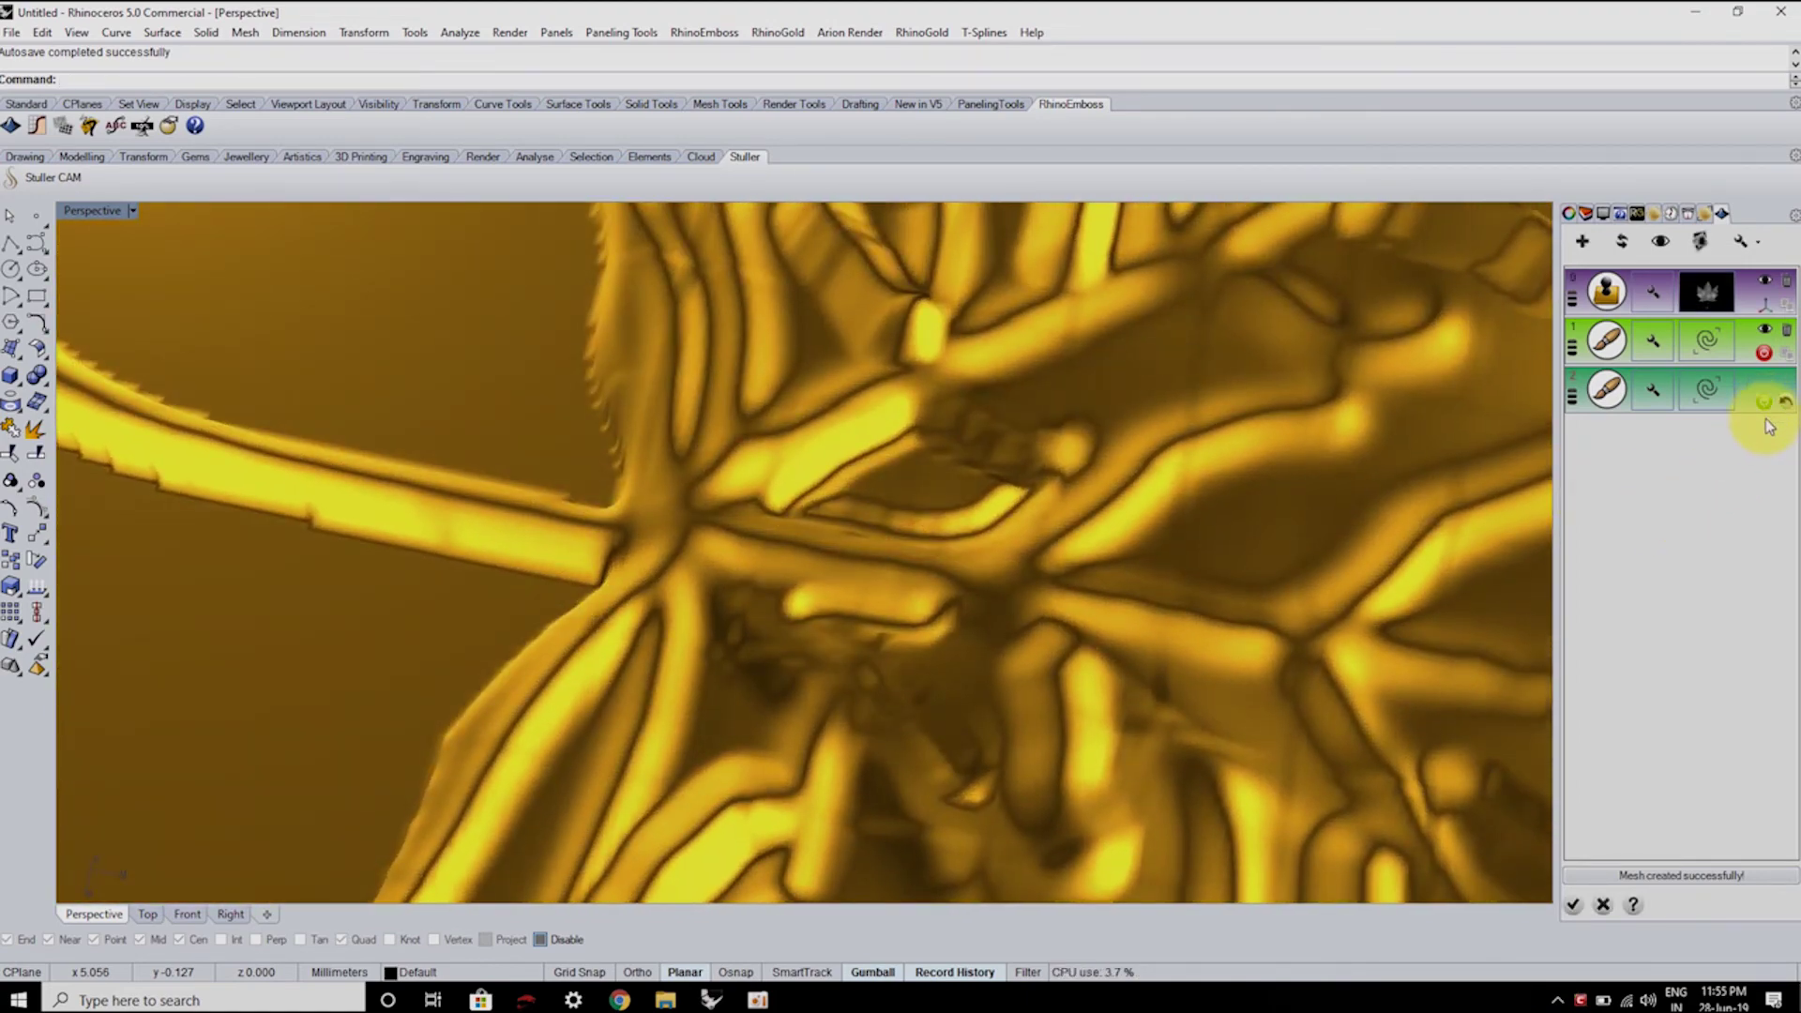
- Turn off the greyscale height-map preview and orbit to a low front view of the gold relief
left_click(1621, 244)
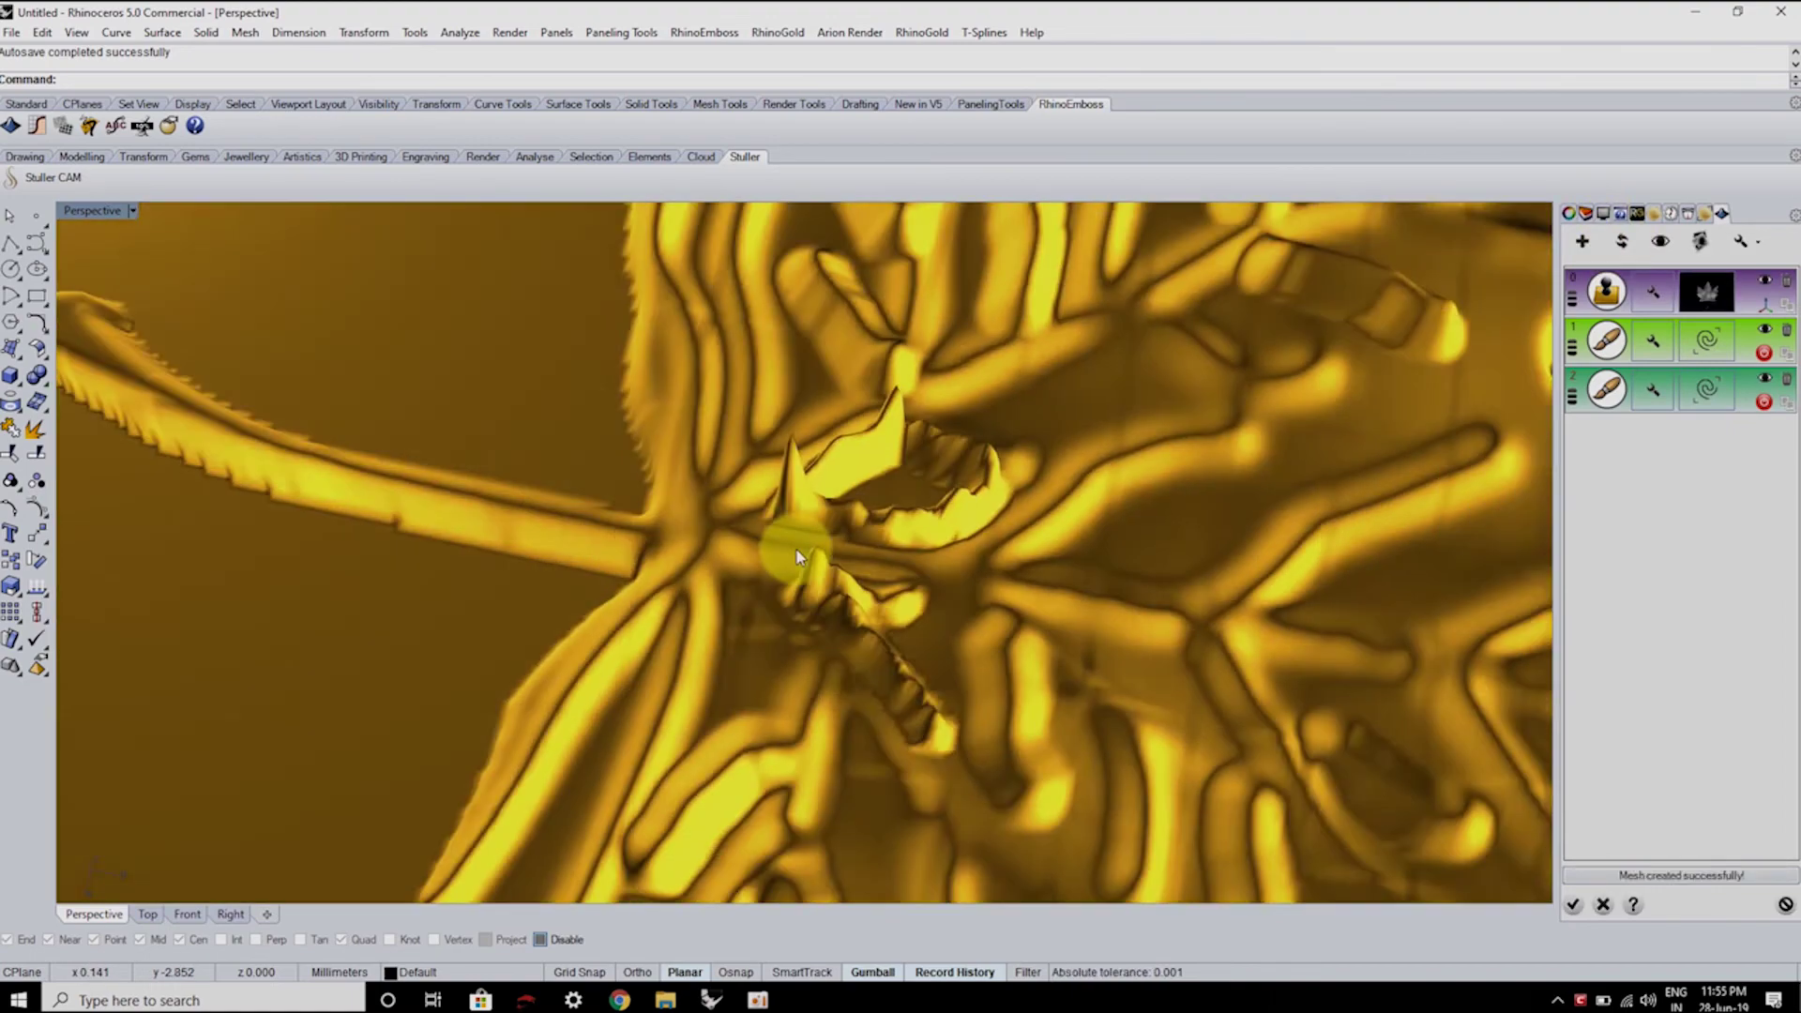
mouse_move(797, 555)
right_mouse_down()
mouse_move(759, 466)
mouse_move(1054, 723)
mouse_move(1197, 716)
mouse_move(1243, 485)
mouse_move(1125, 482)
mouse_move(832, 562)
mouse_move(812, 549)
right_mouse_up()
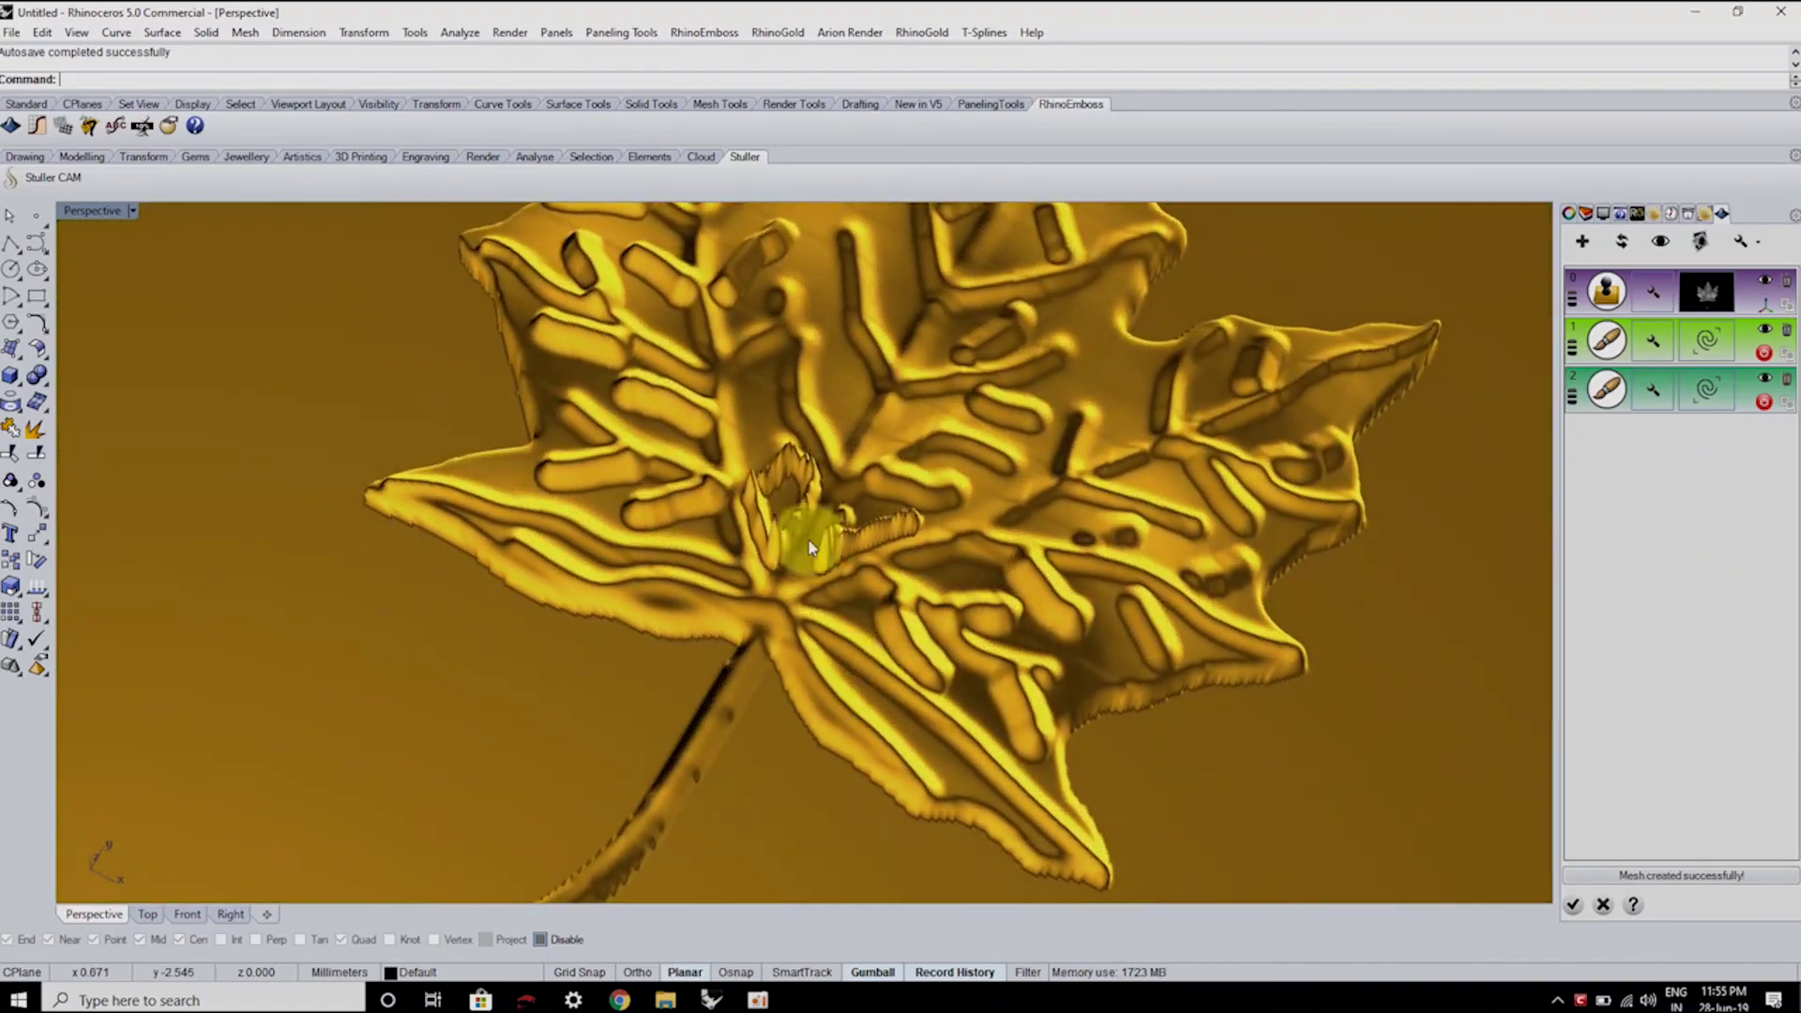
mouse_move(920, 554)
right_mouse_down()
mouse_move(1079, 600)
mouse_move(1249, 619)
mouse_move(1036, 624)
mouse_move(1125, 497)
mouse_move(1149, 672)
mouse_move(1021, 719)
right_mouse_up()
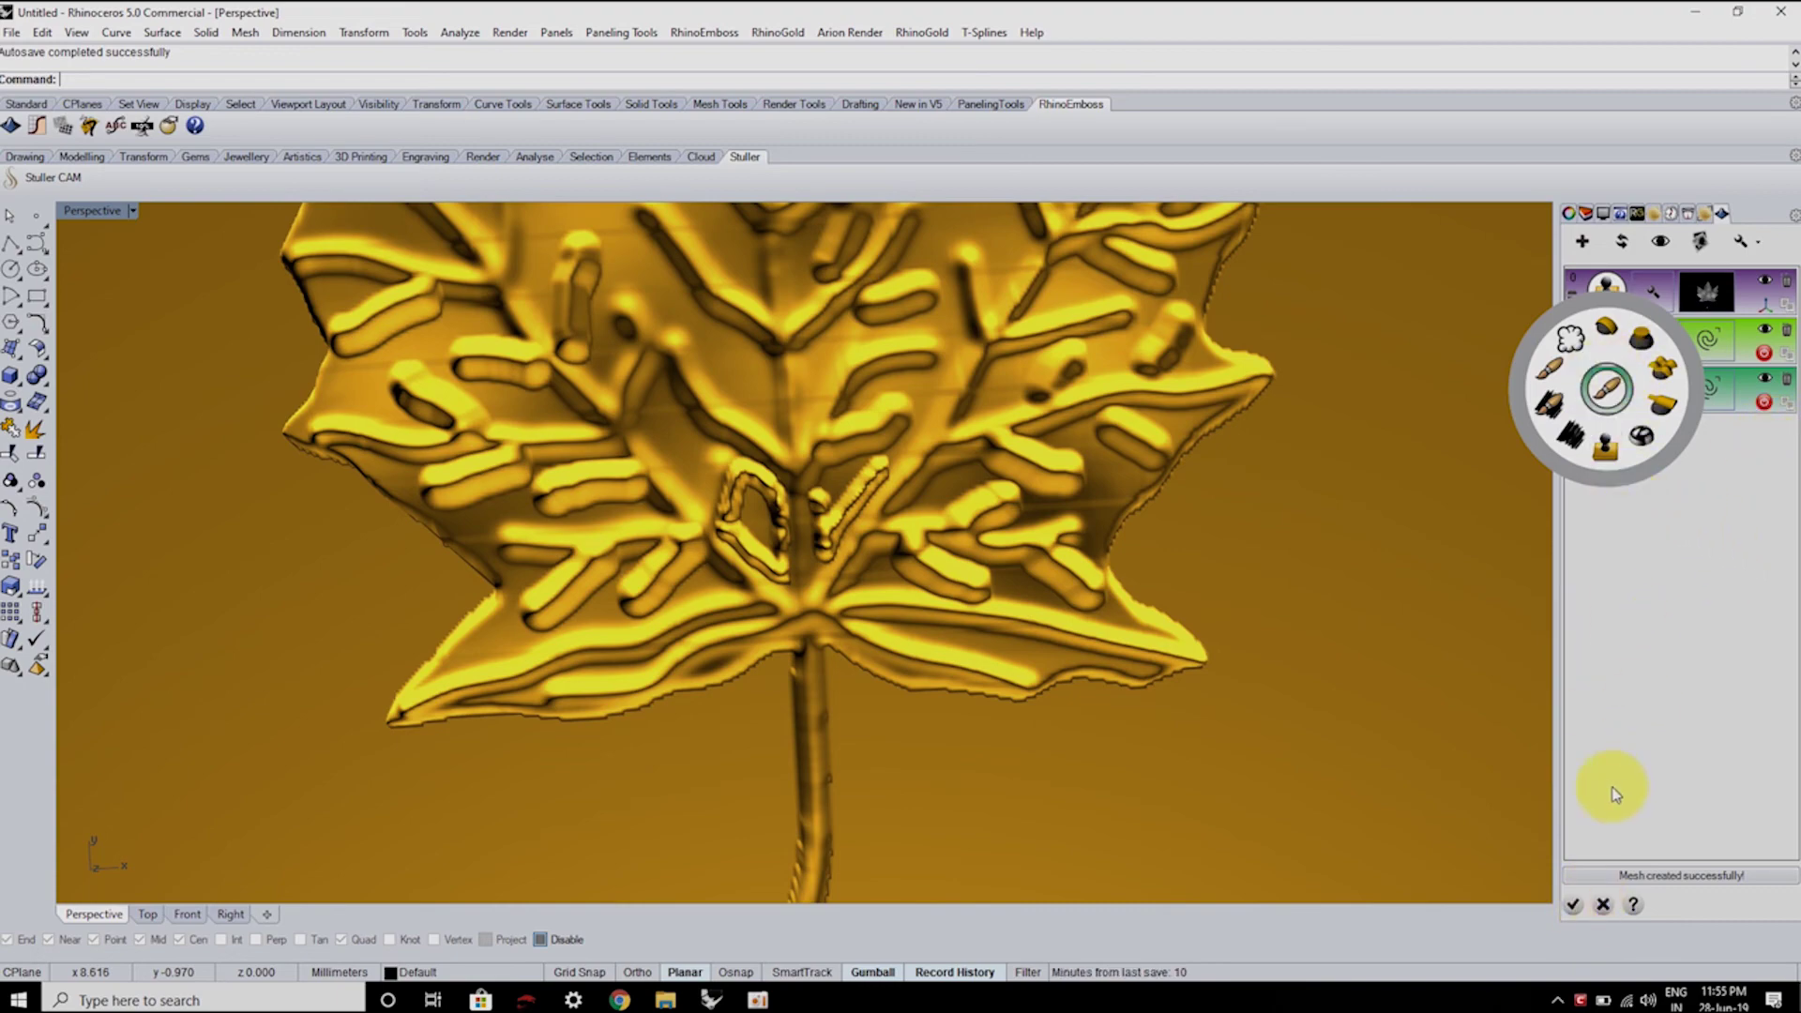
mouse_move(1204, 708)
right_mouse_down()
mouse_move(1094, 616)
mouse_move(1238, 707)
mouse_move(1173, 482)
mouse_move(1194, 475)
mouse_move(1236, 626)
mouse_move(1166, 502)
mouse_move(1114, 594)
mouse_move(1124, 618)
right_mouse_up()
scroll(1093, 604, "down", 5)
scroll(1191, 666, "up", 5)
scroll(1169, 587, "down", 5)
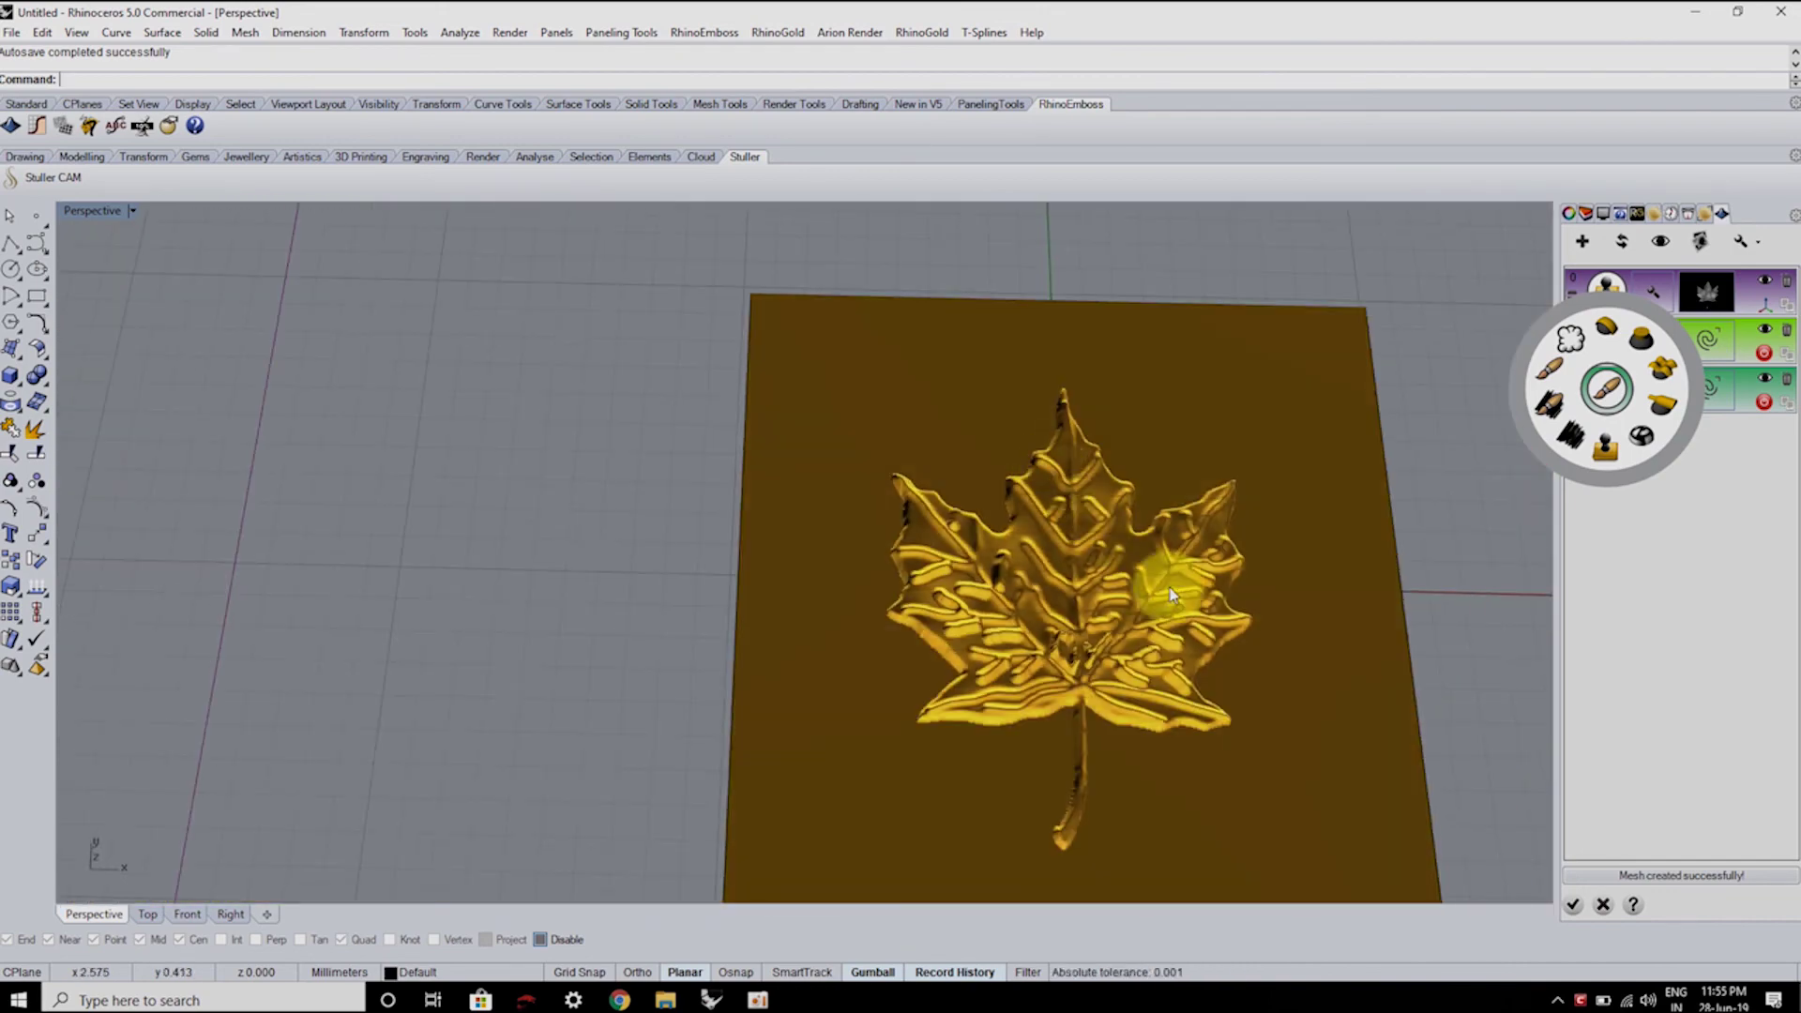
scroll(1231, 623, "up", 5)
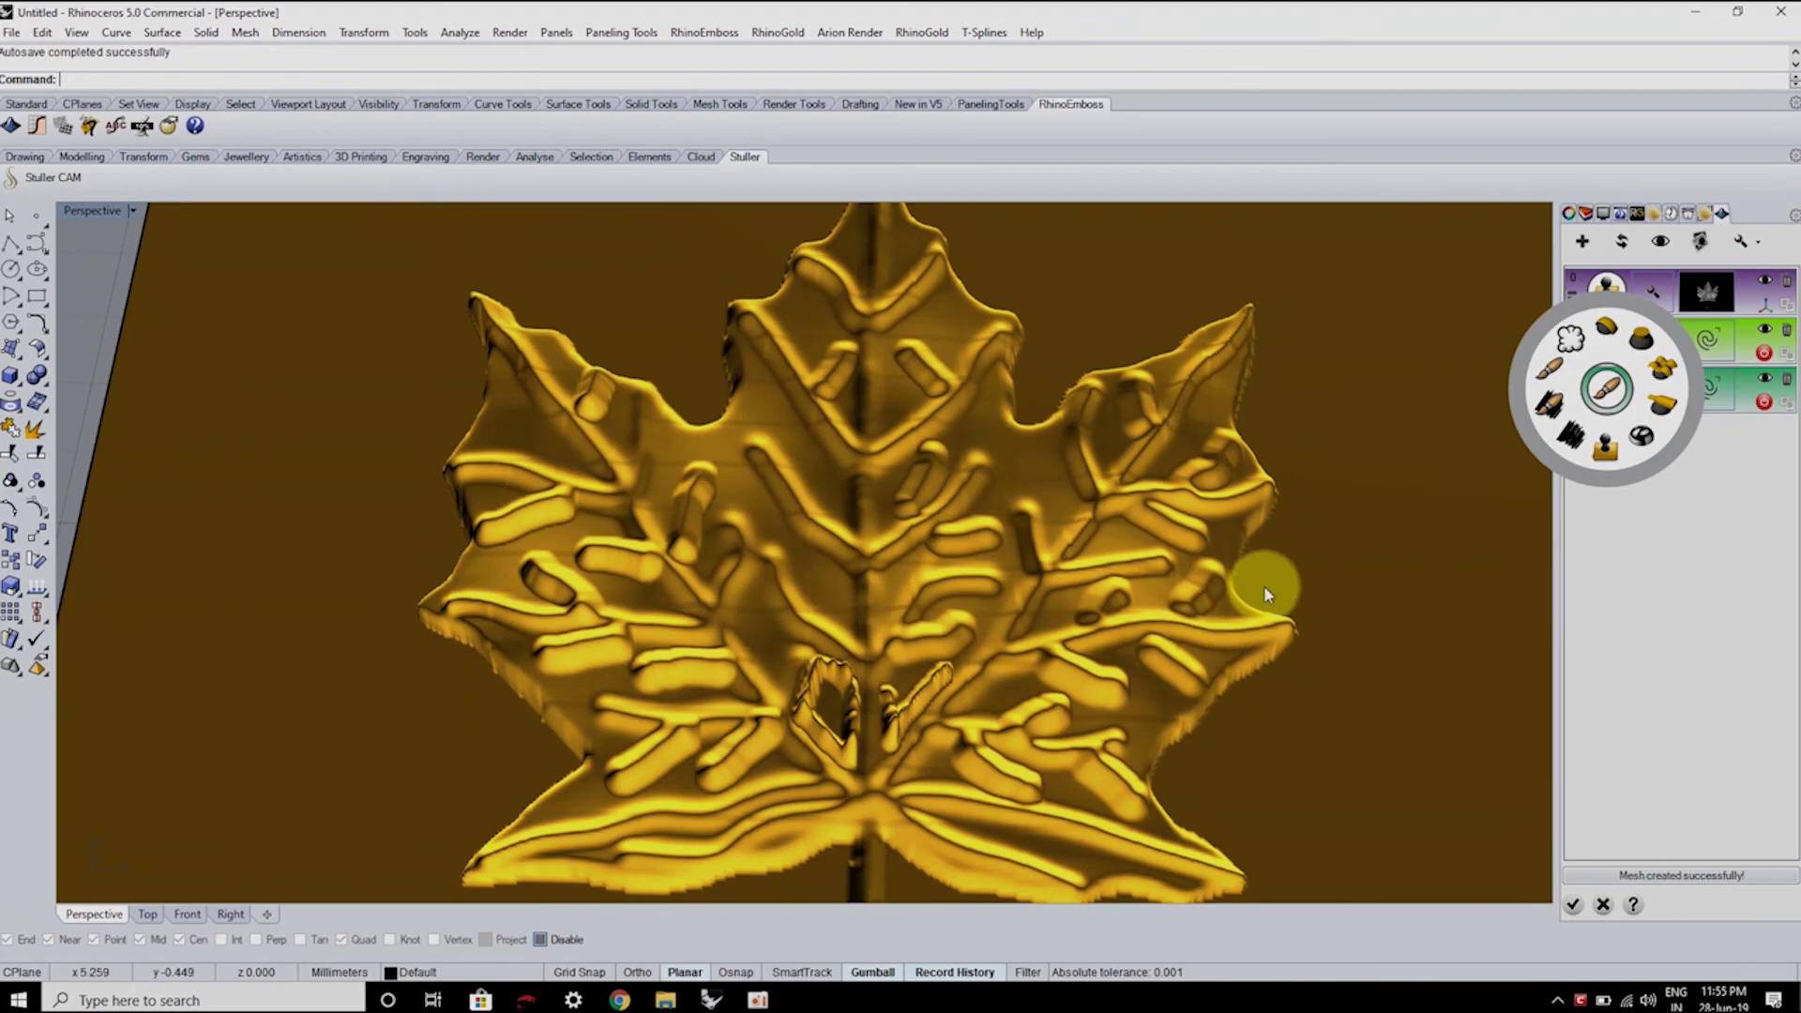